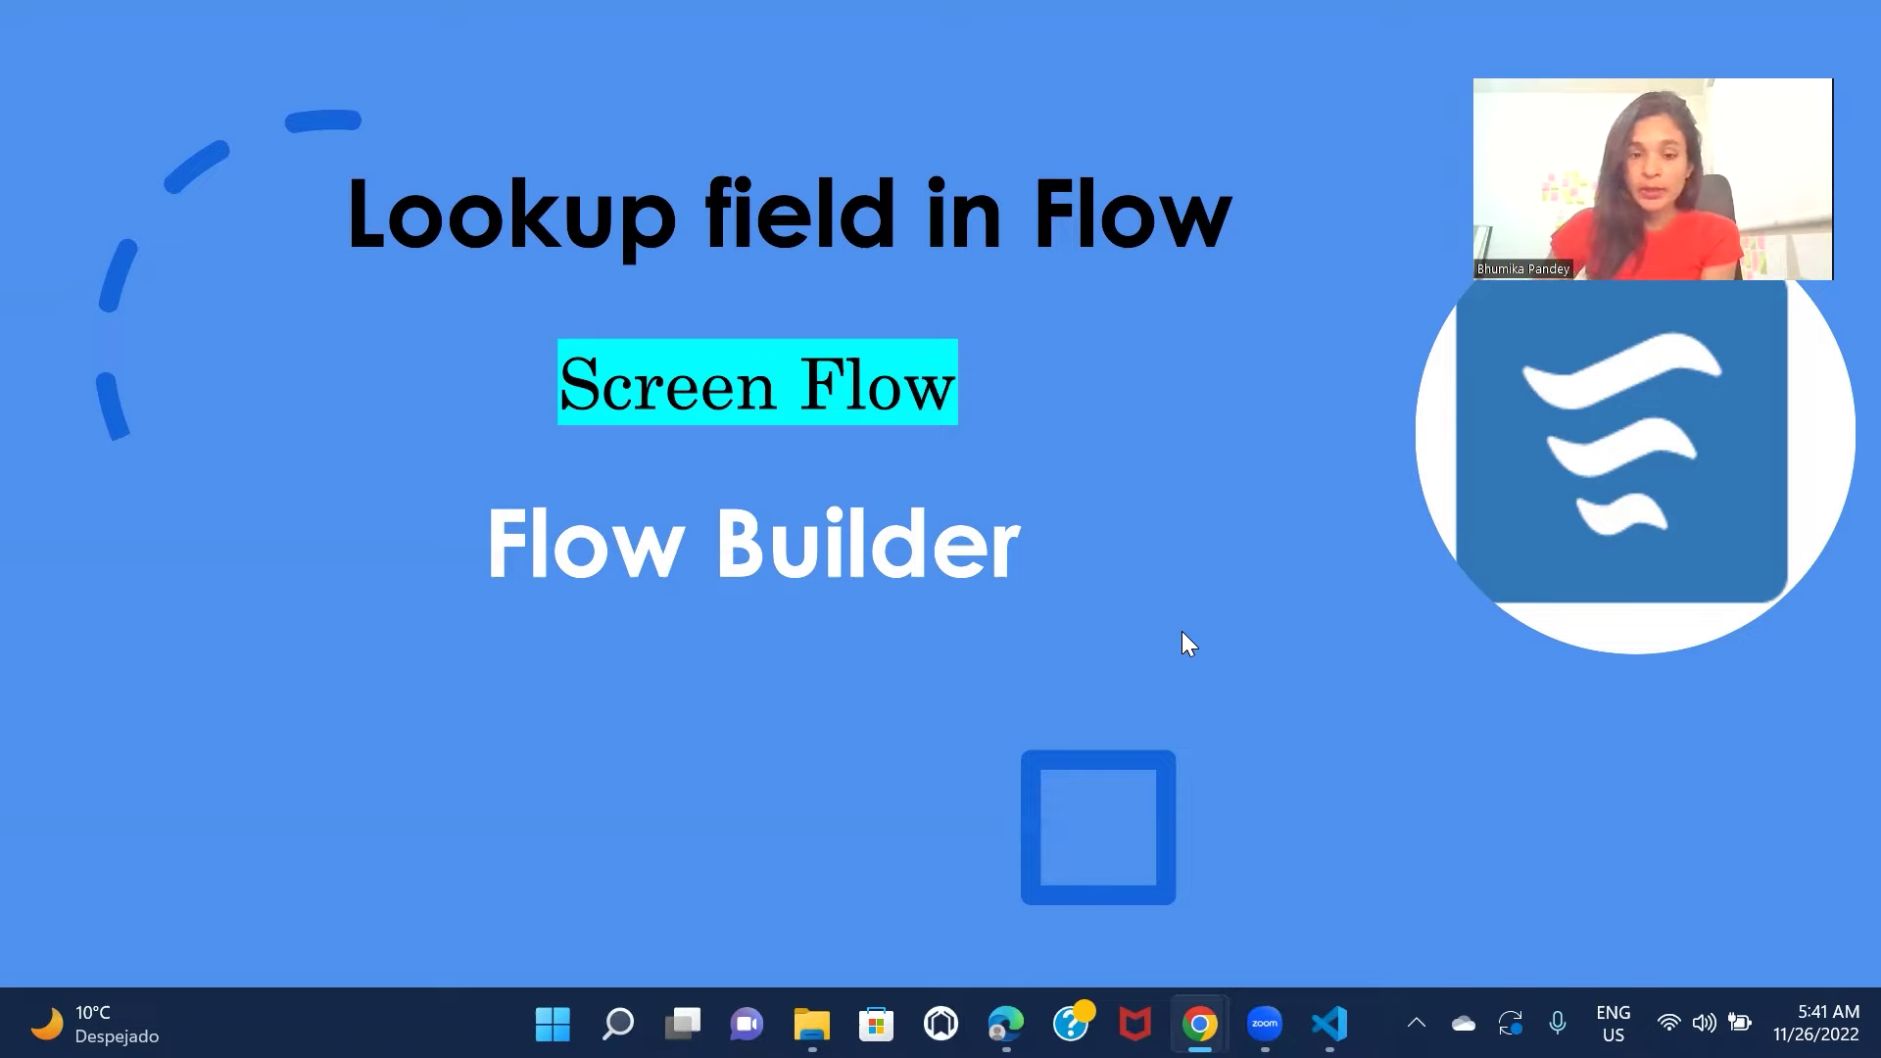
Step: Switch to the Salesforce Flows page in Edge and create a new flow of type Screen Flow
mouse_move(1004, 1023)
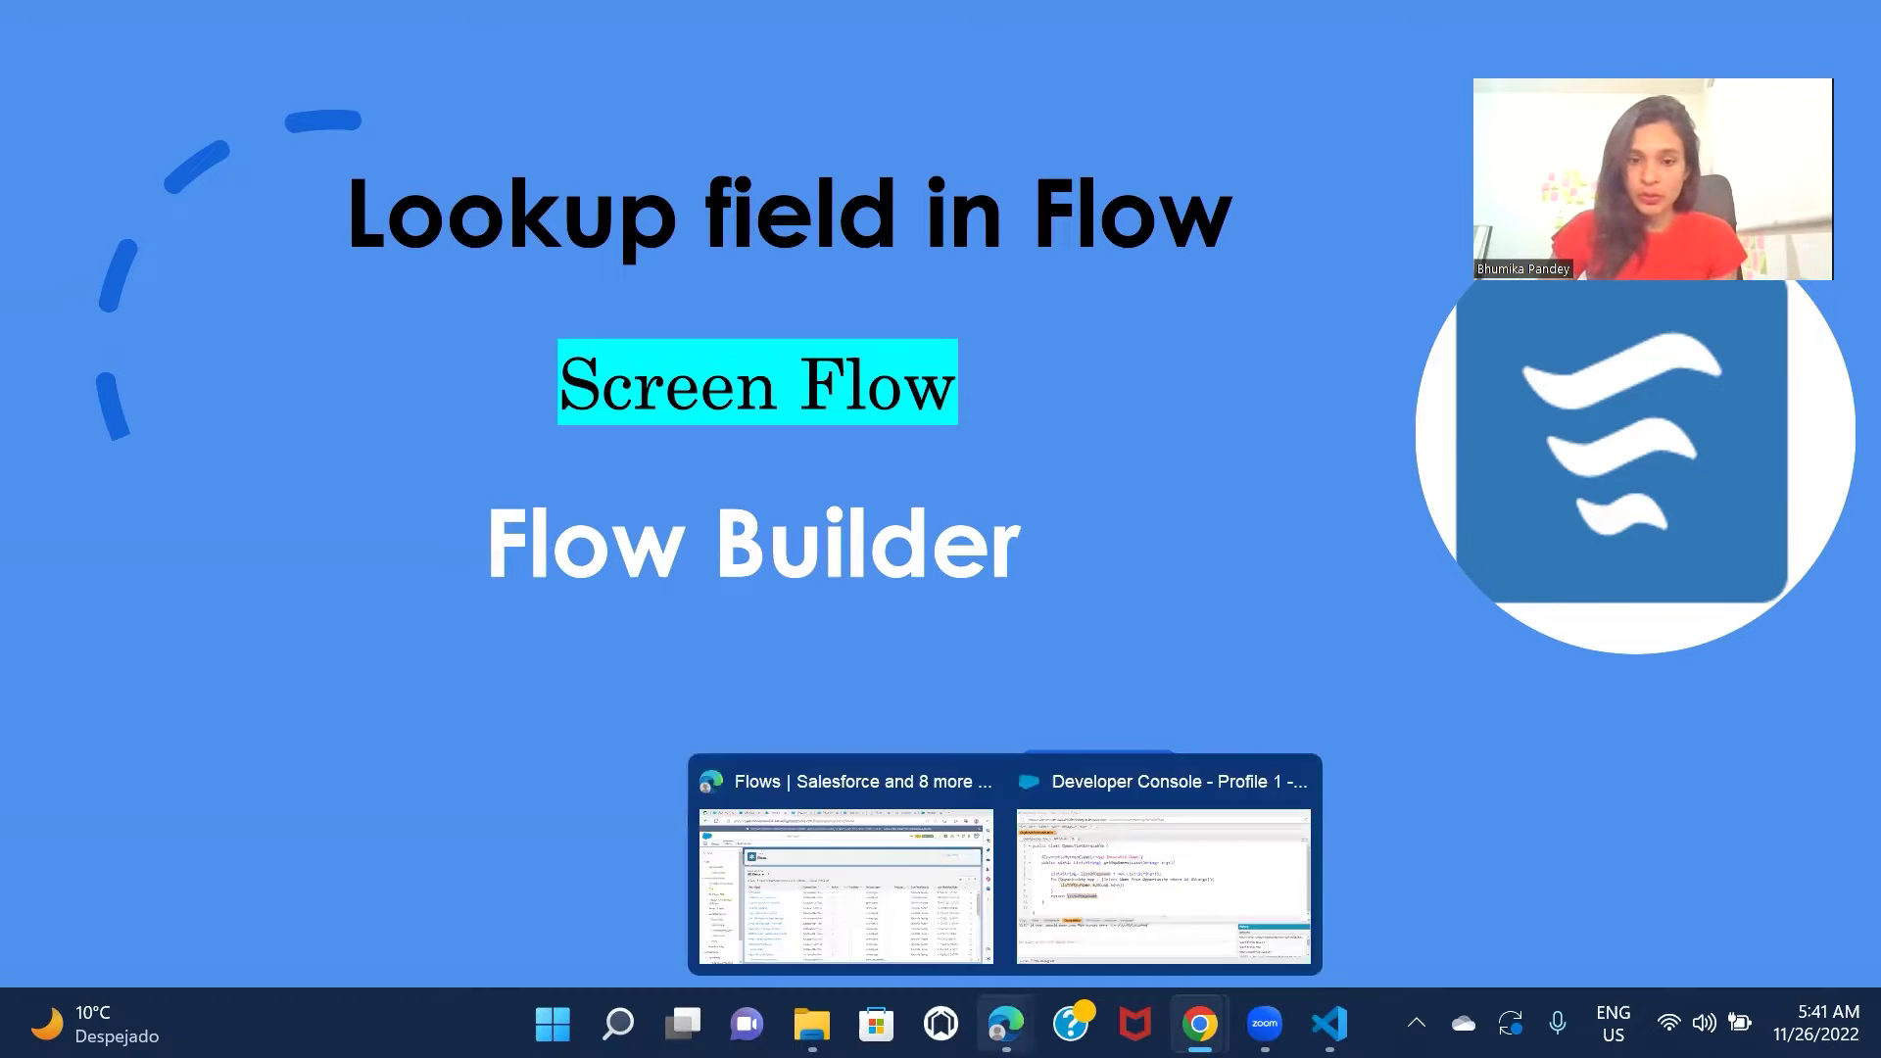
left_click(793, 801)
left_click(1723, 309)
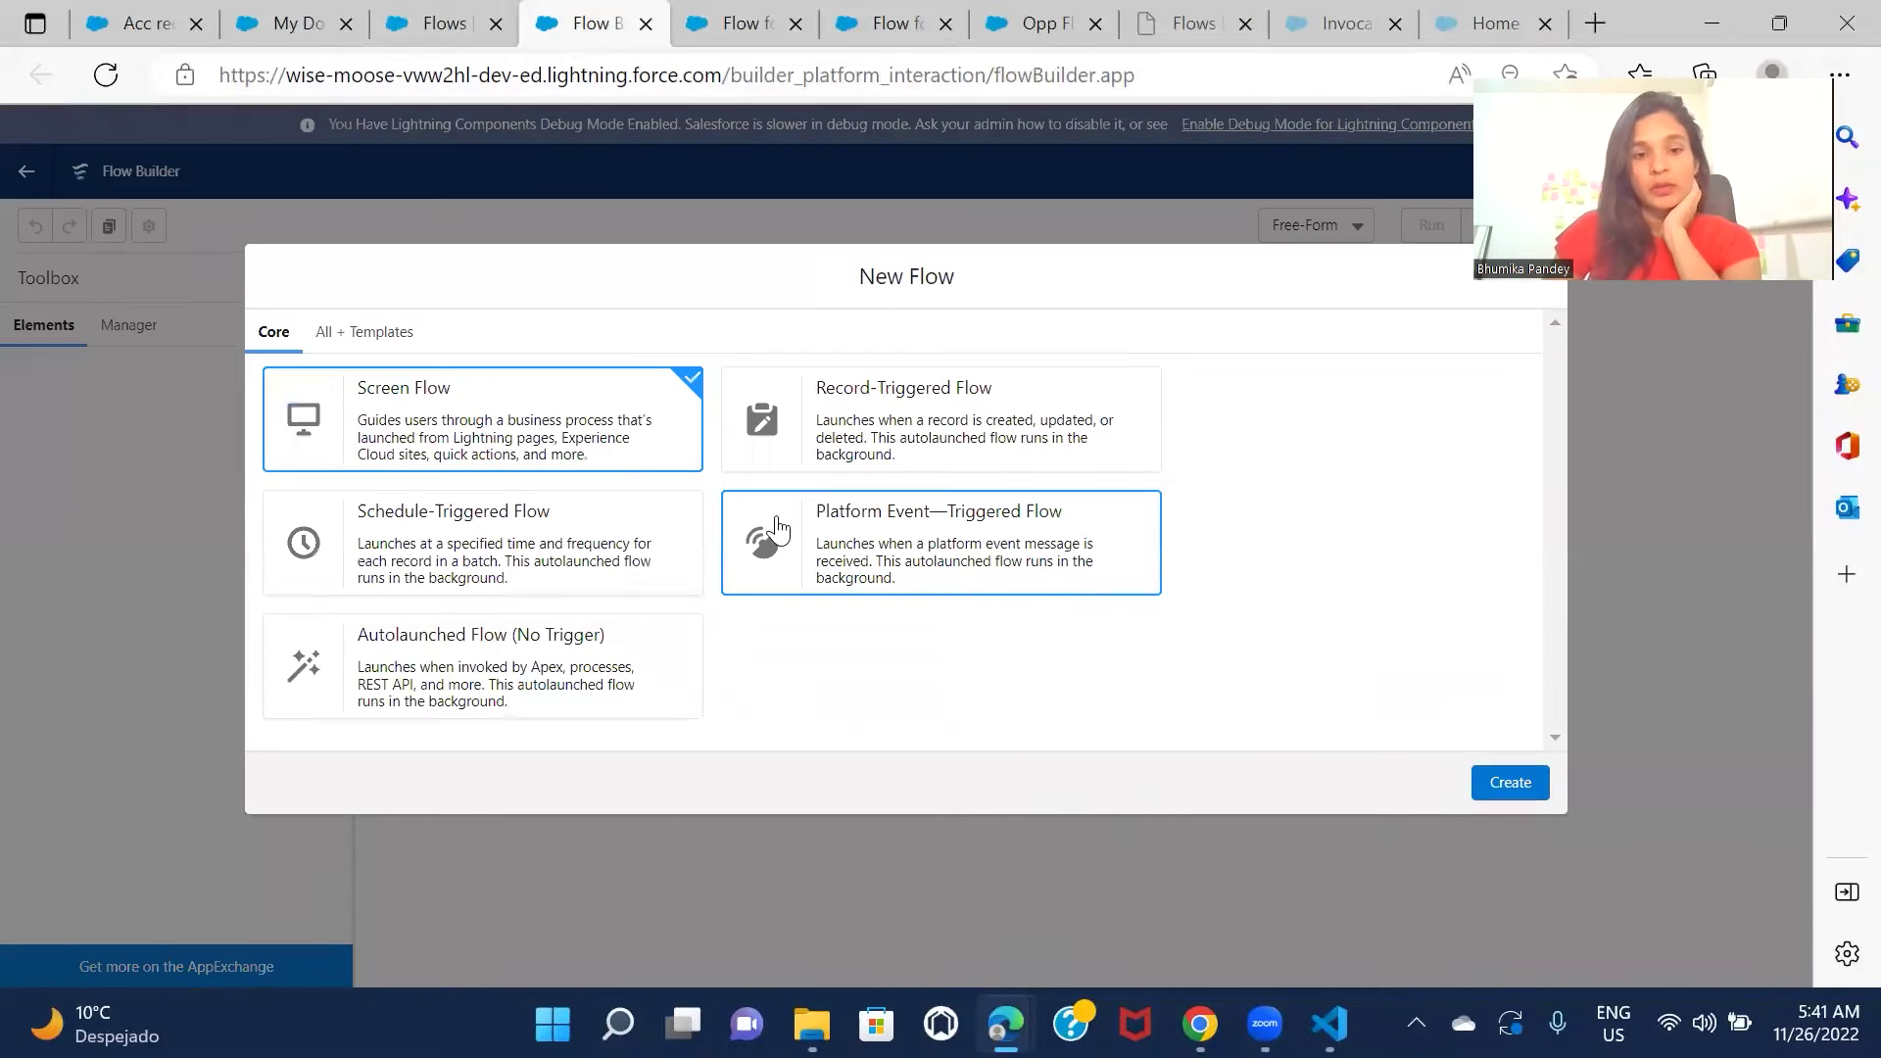
left_click(1517, 786)
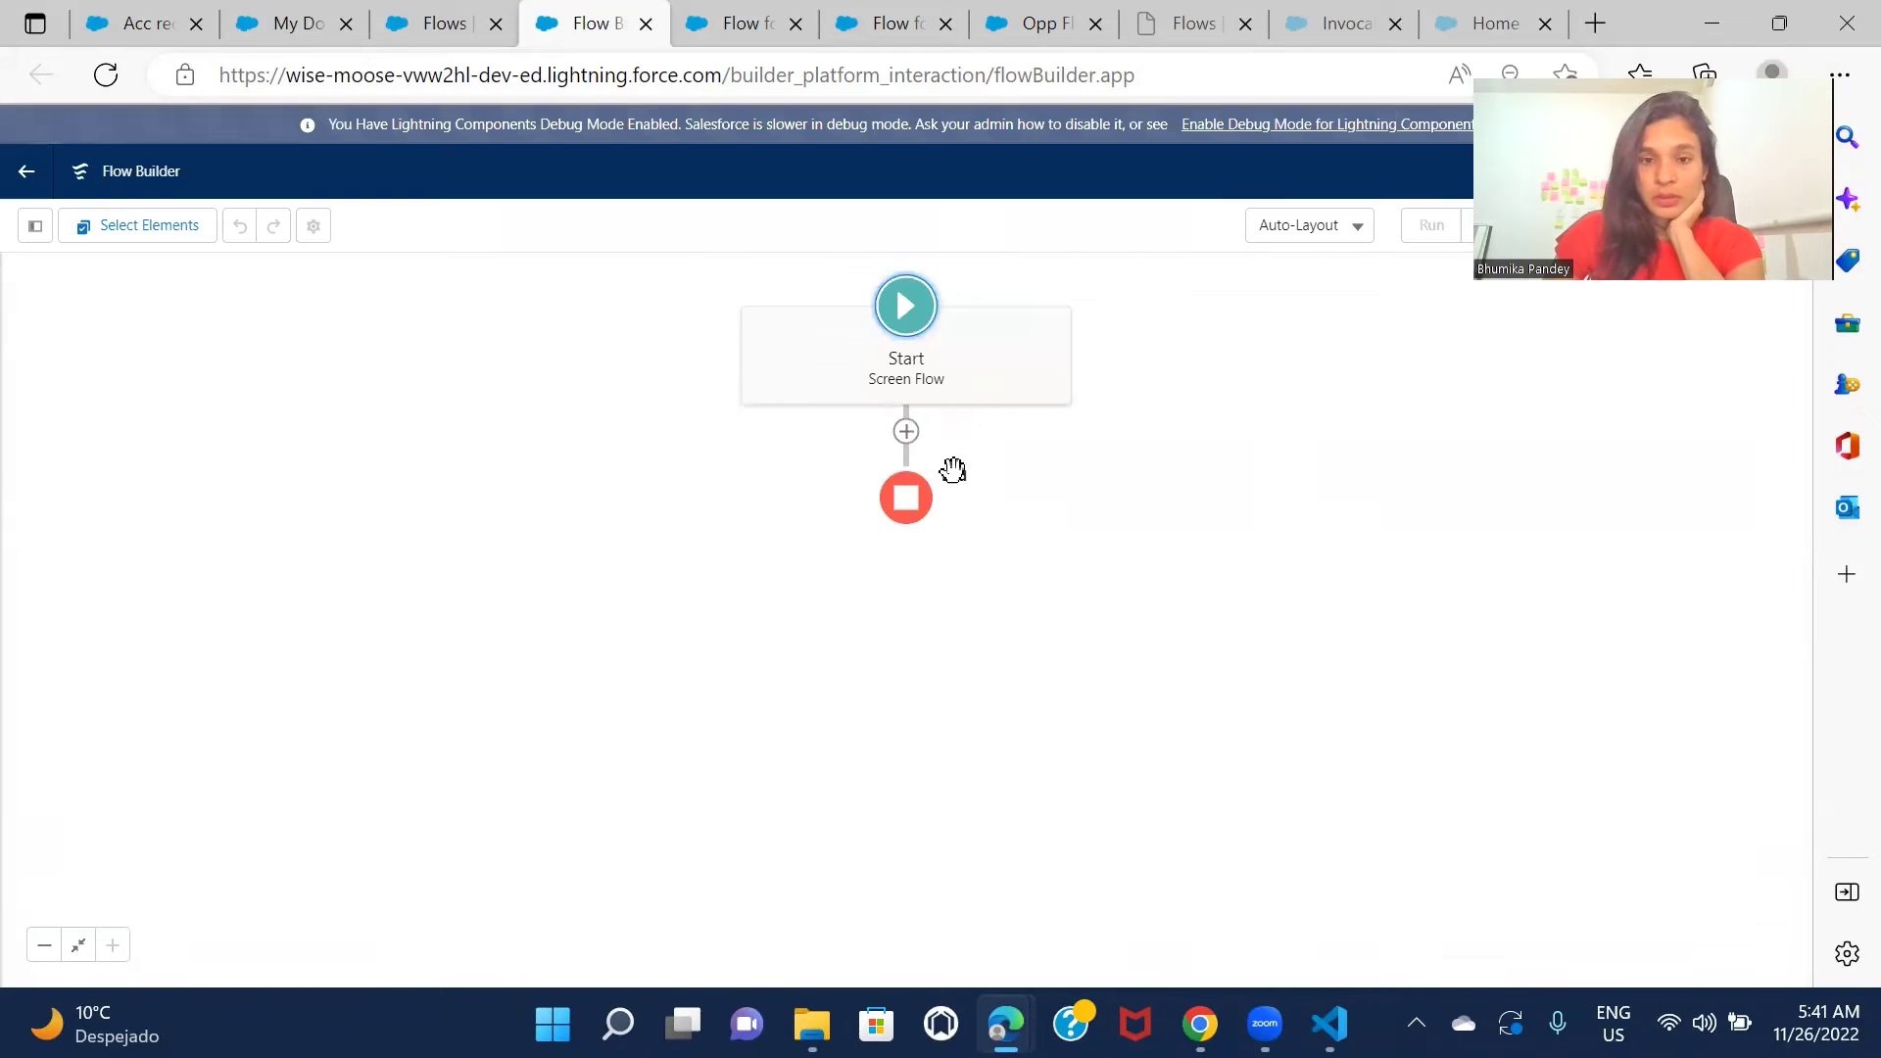
Step: Add a Screen element after the flow's Start element and label it userscreen1
left_click(906, 432)
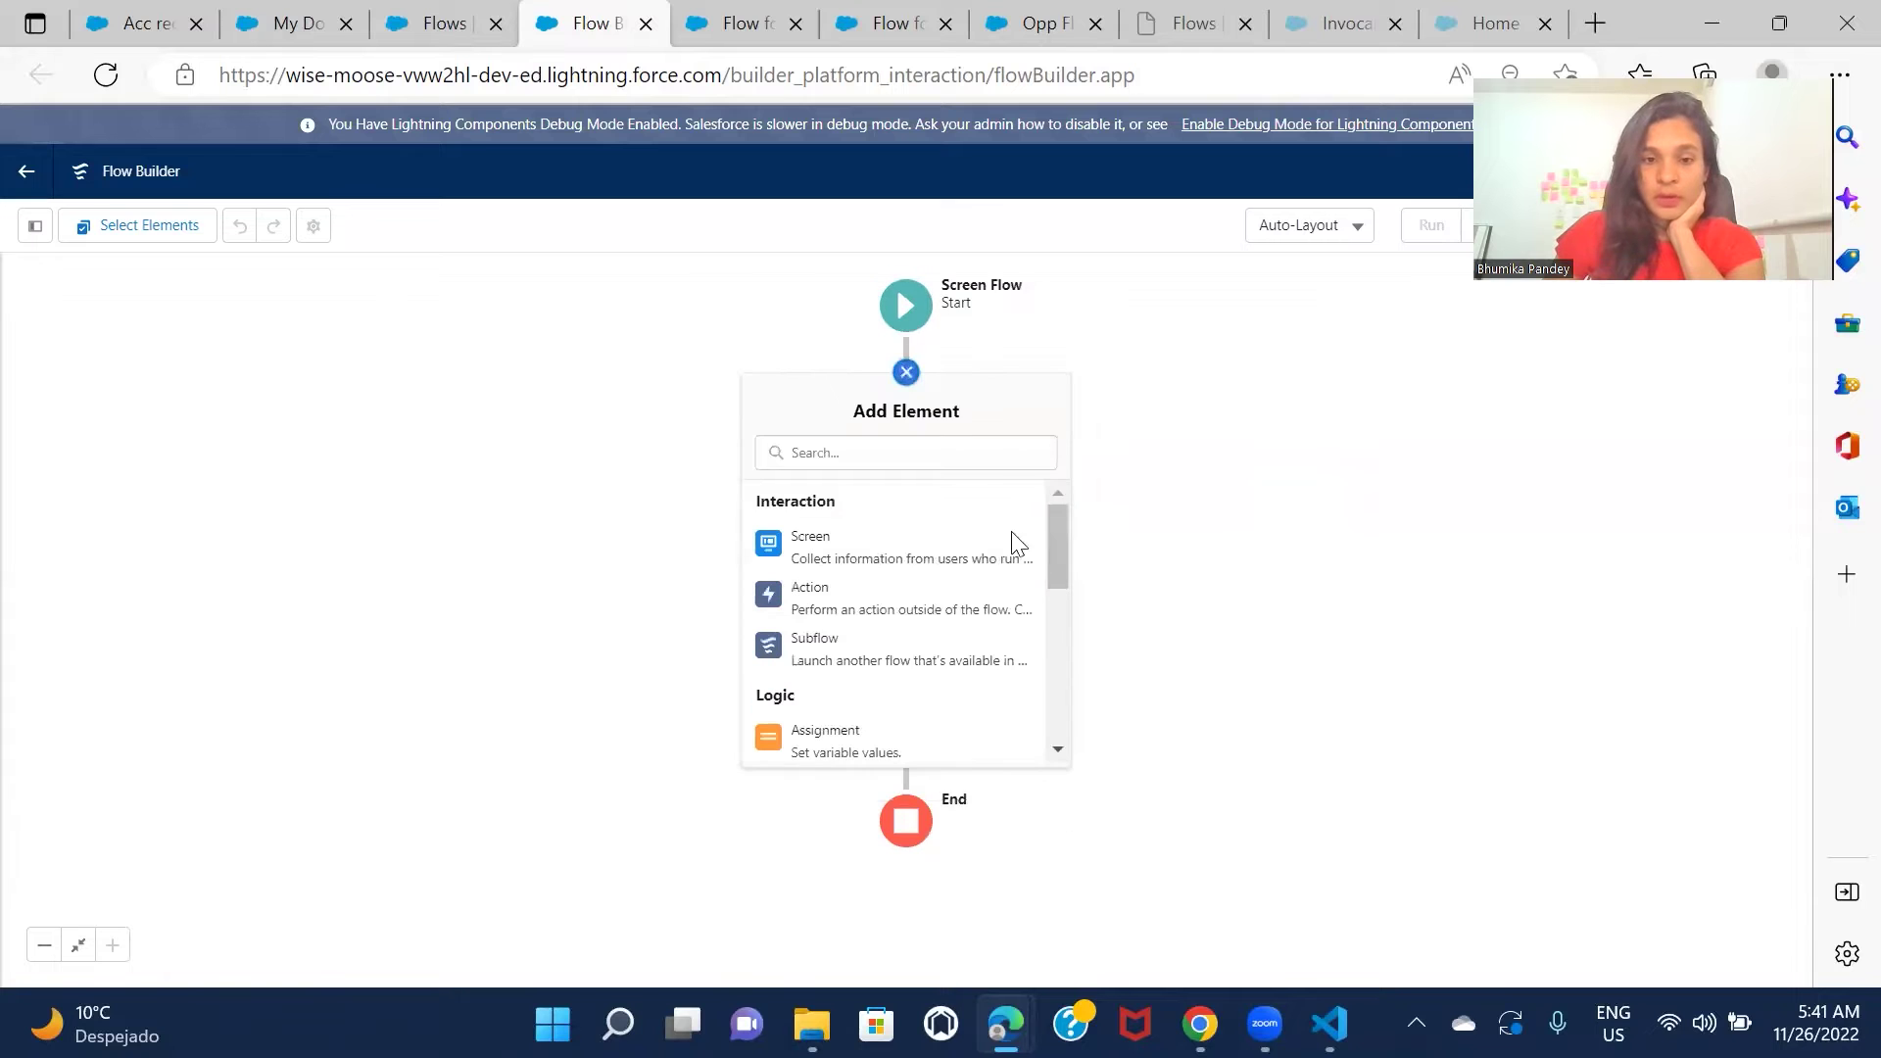
left_click(944, 562)
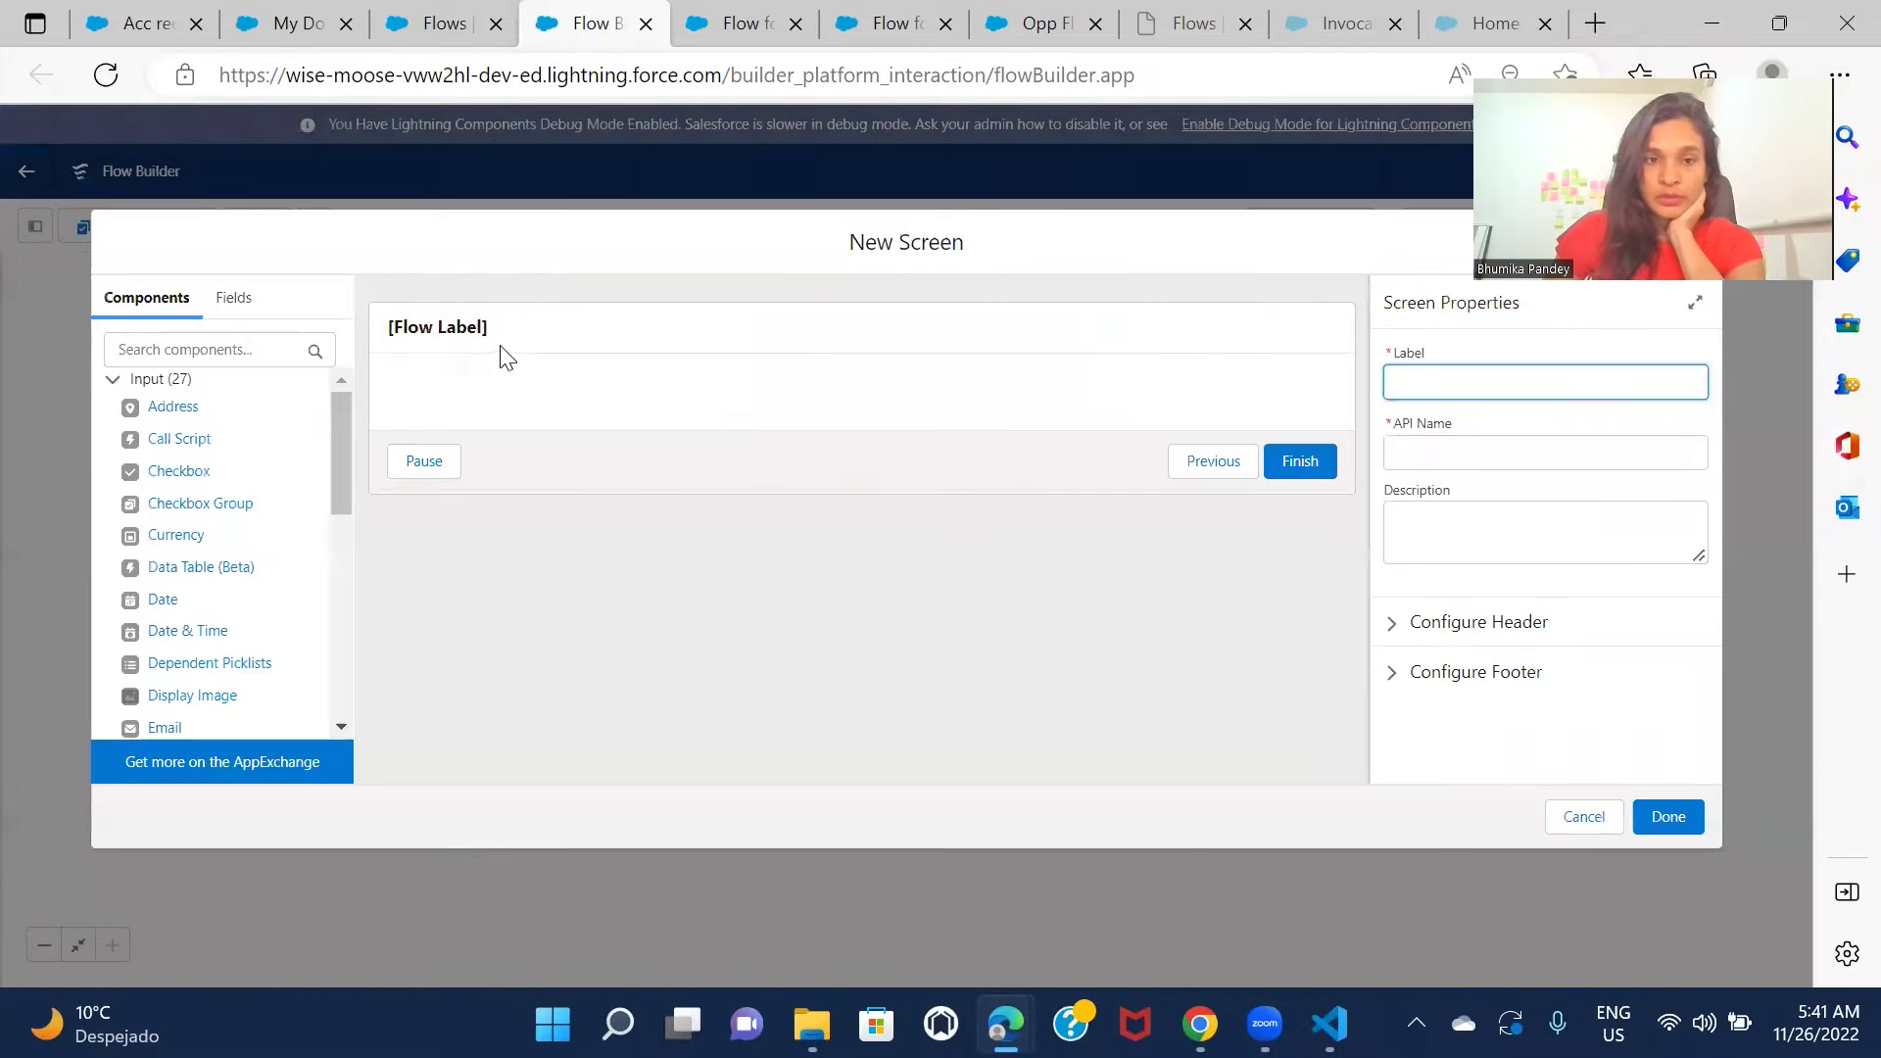
left_click(506, 357)
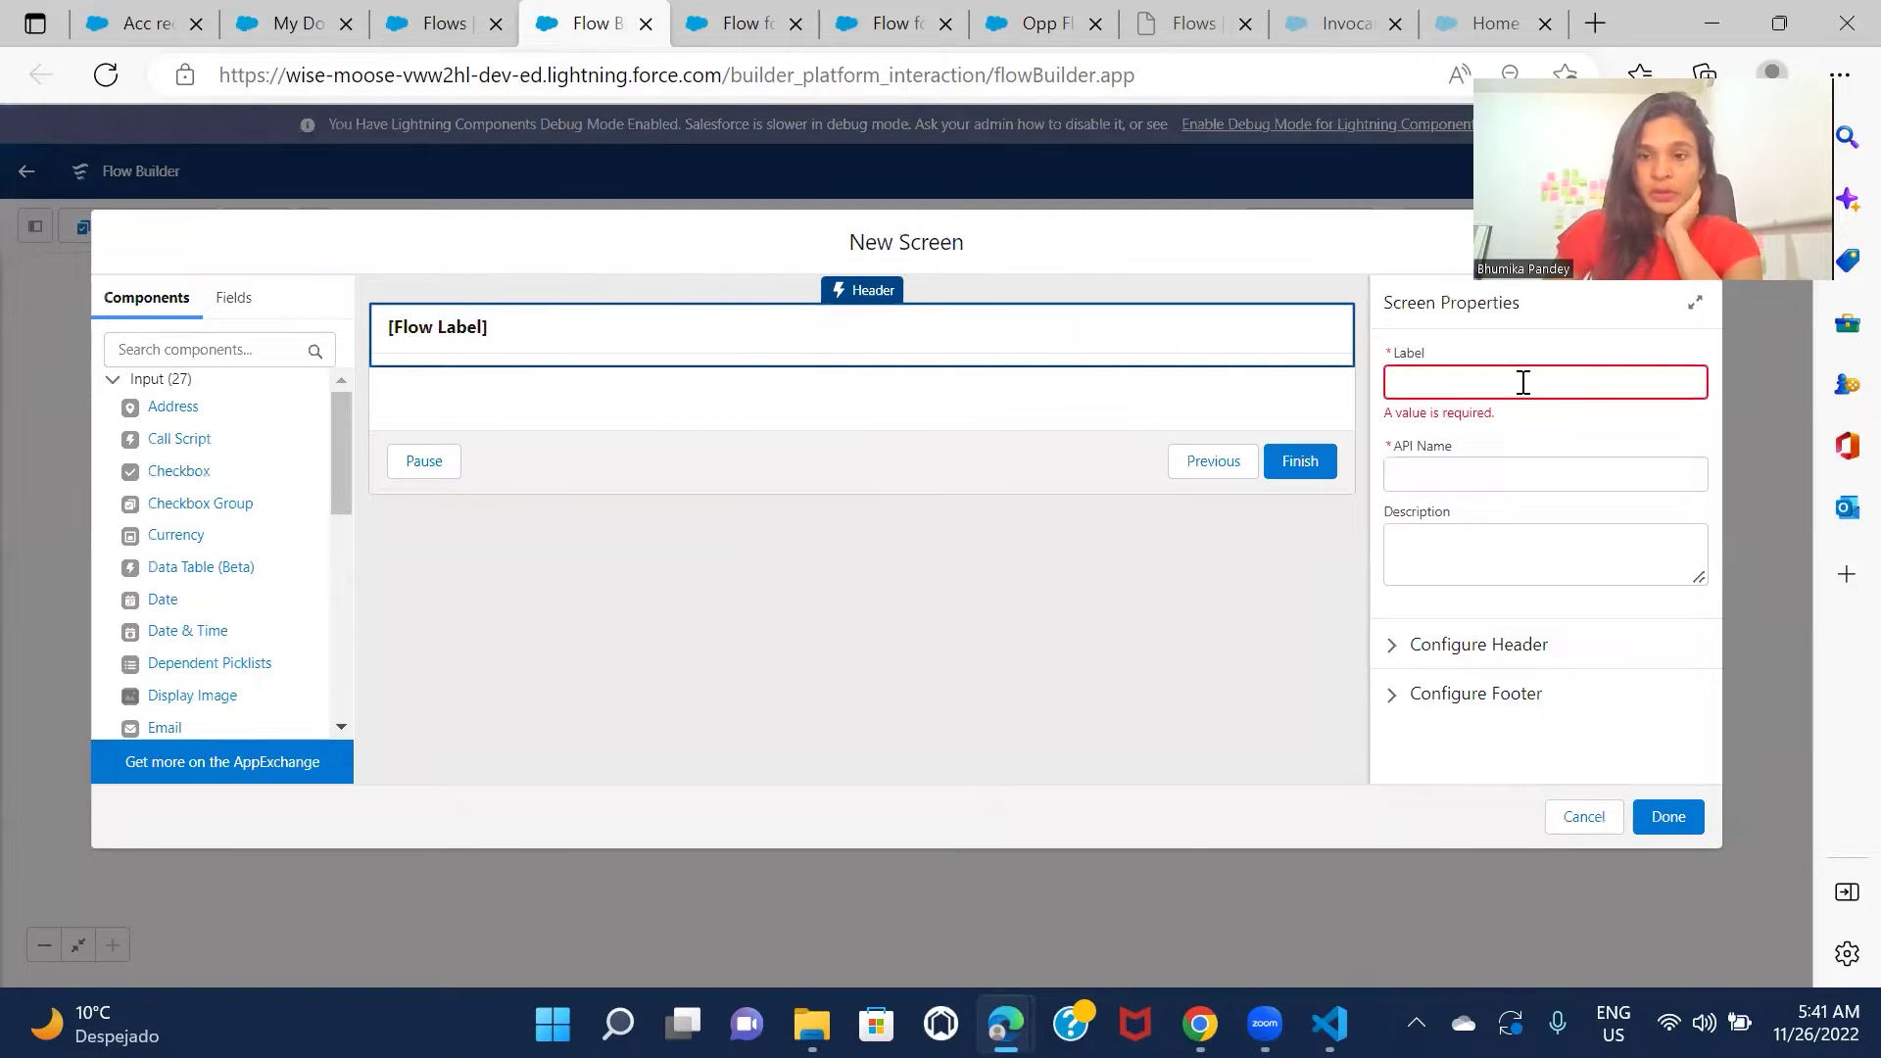
left_click(1523, 382)
type("userscreen1")
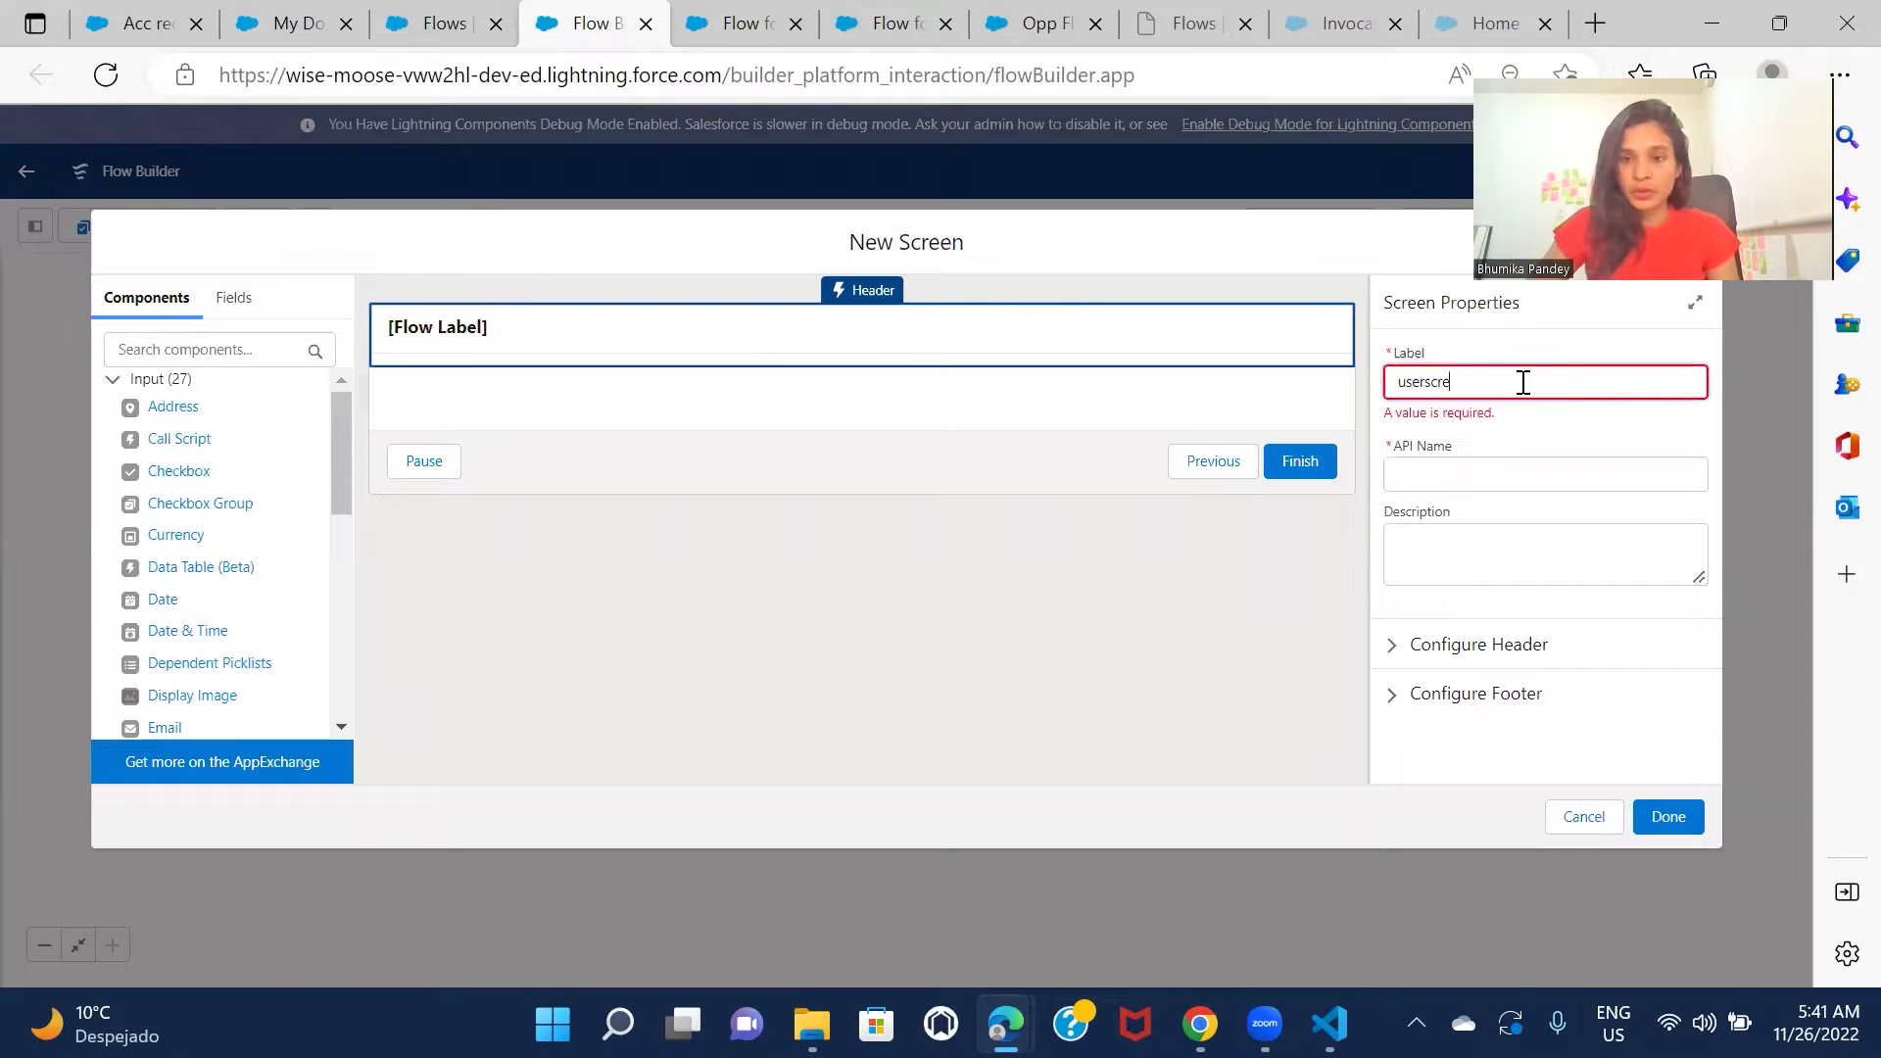
left_click(848, 443)
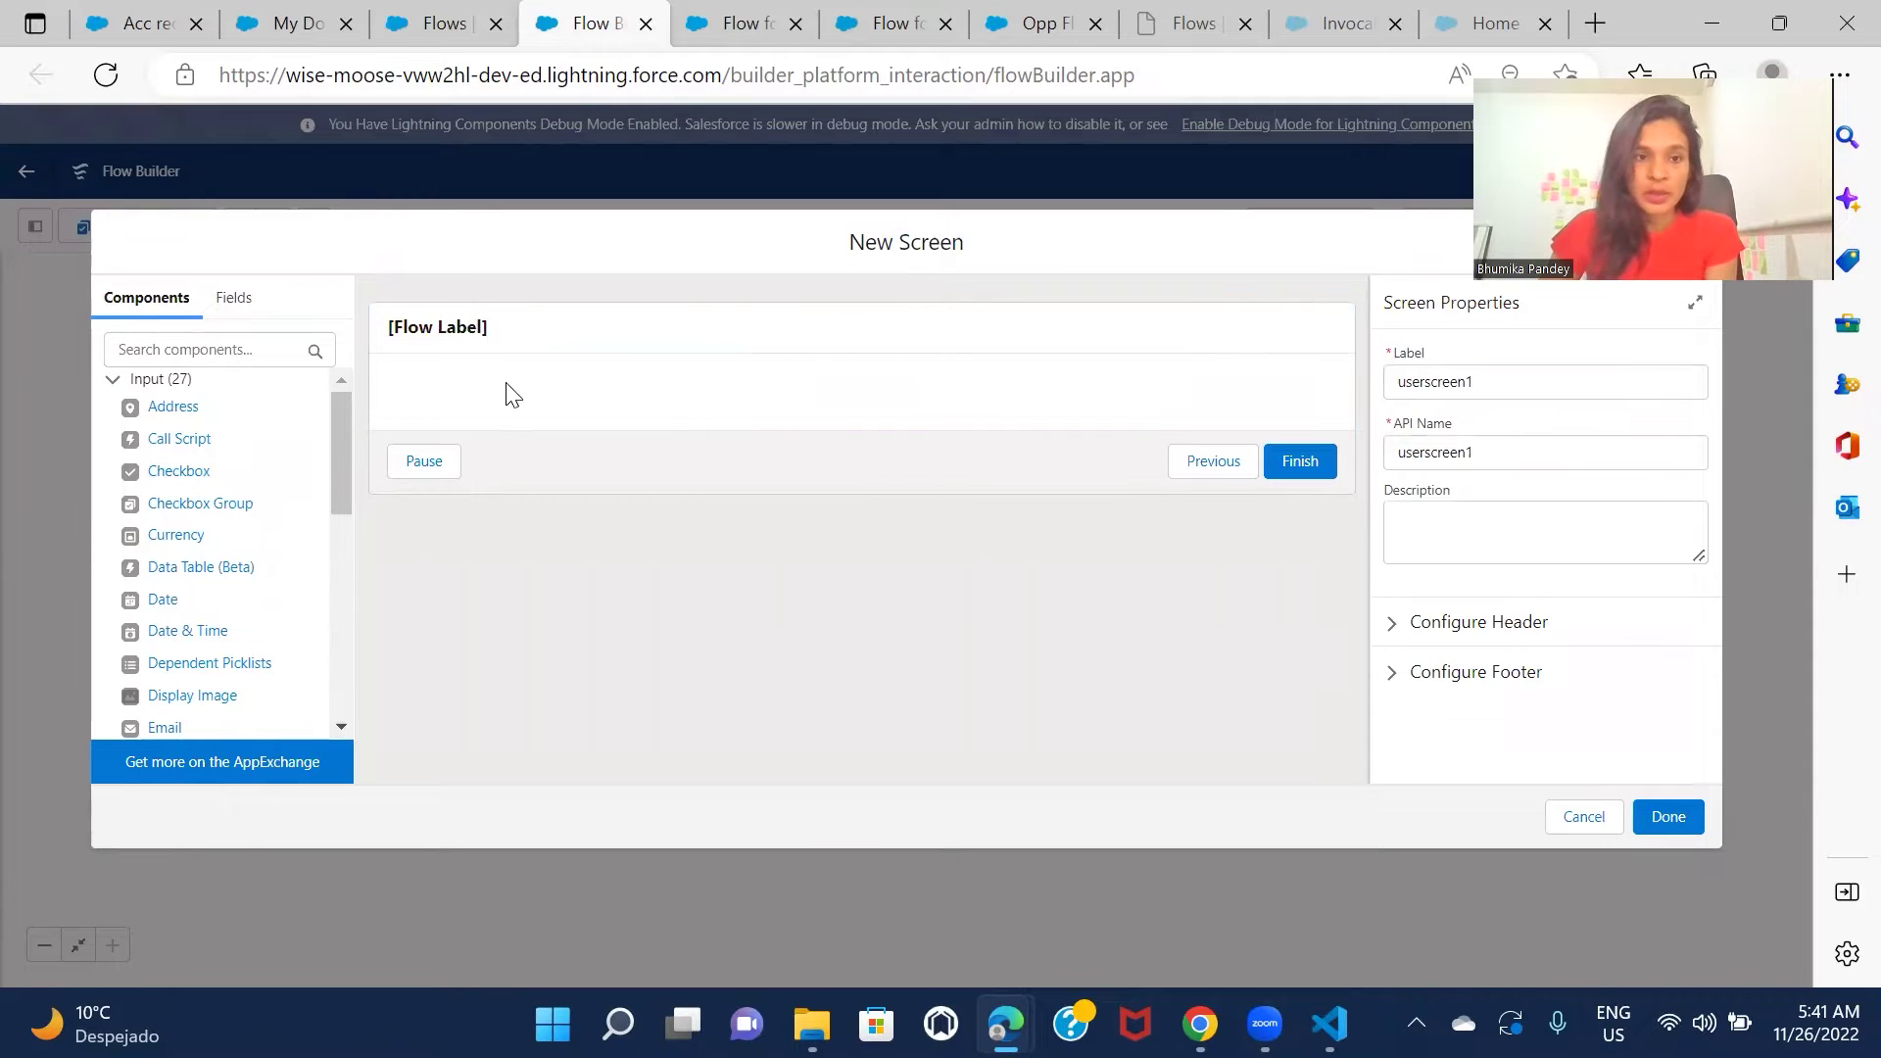
Step: Add a Text input component to the screen and label it First Name
left_click(181, 349)
type("te")
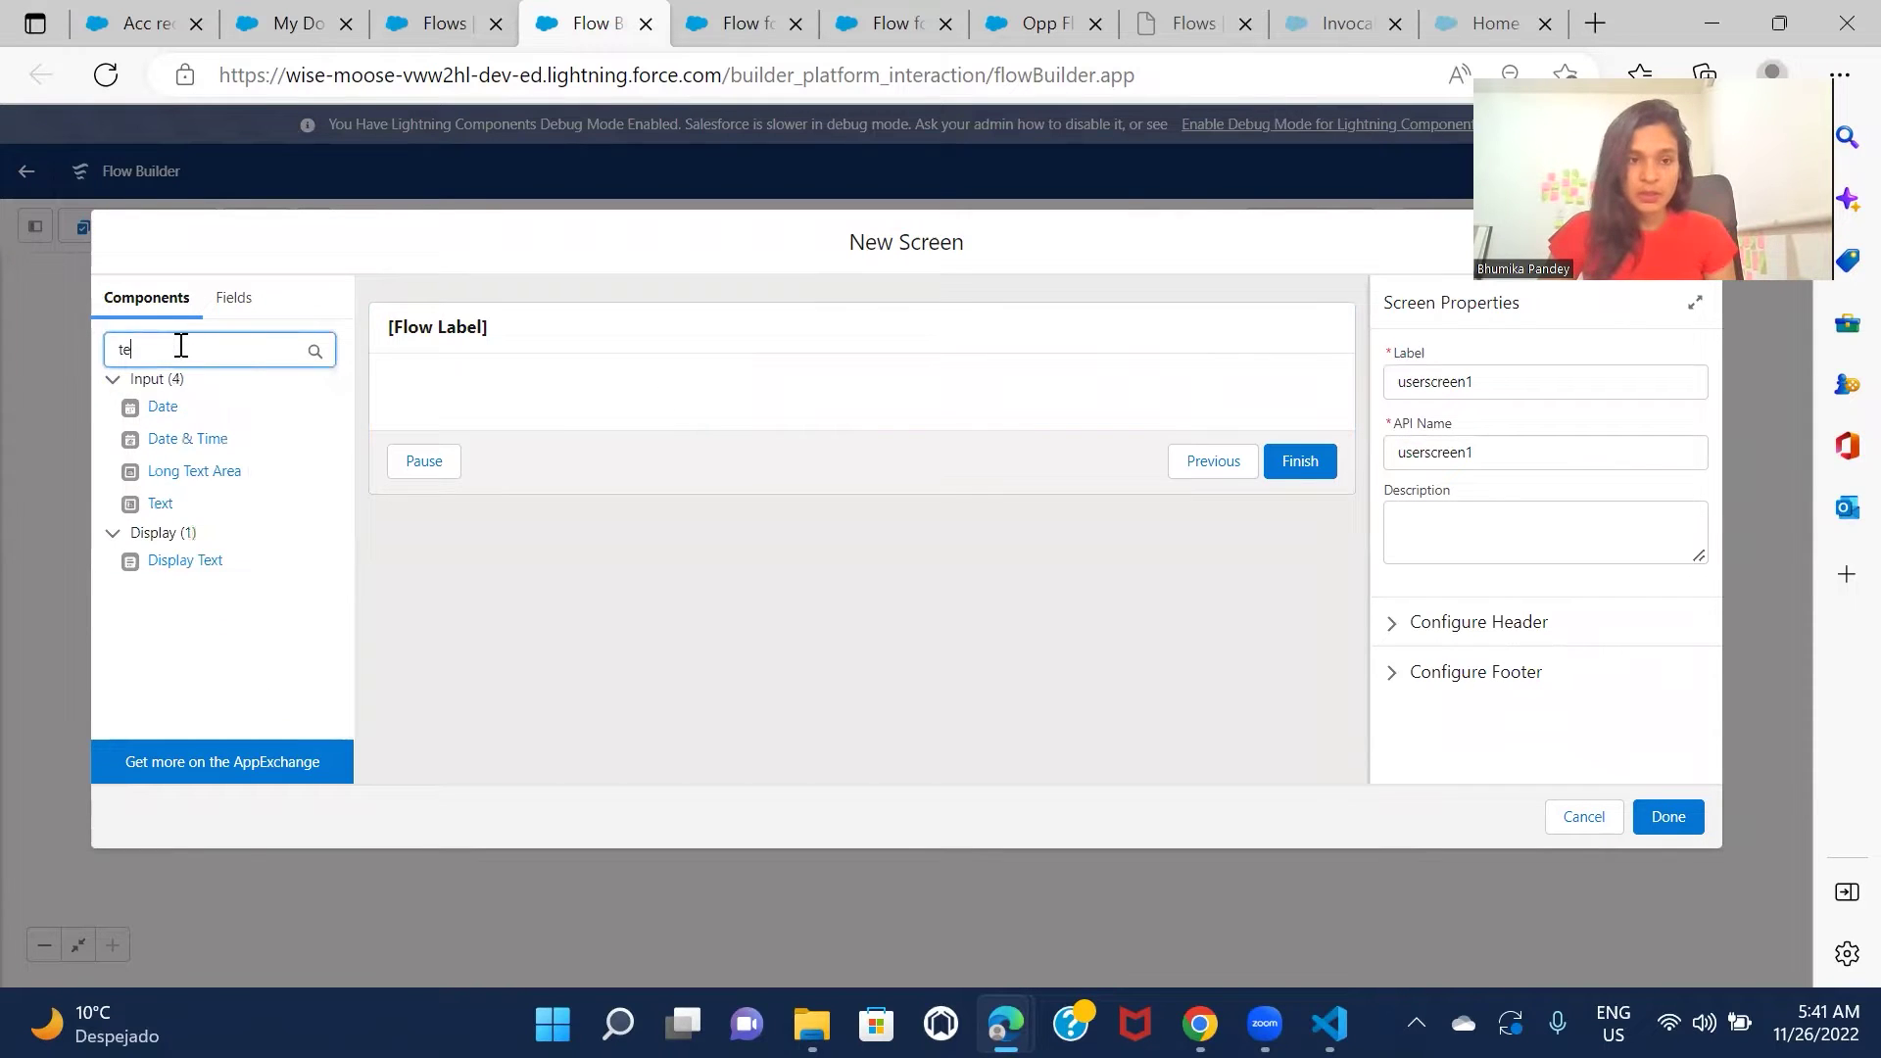
left_click_drag(159, 503, 562, 419)
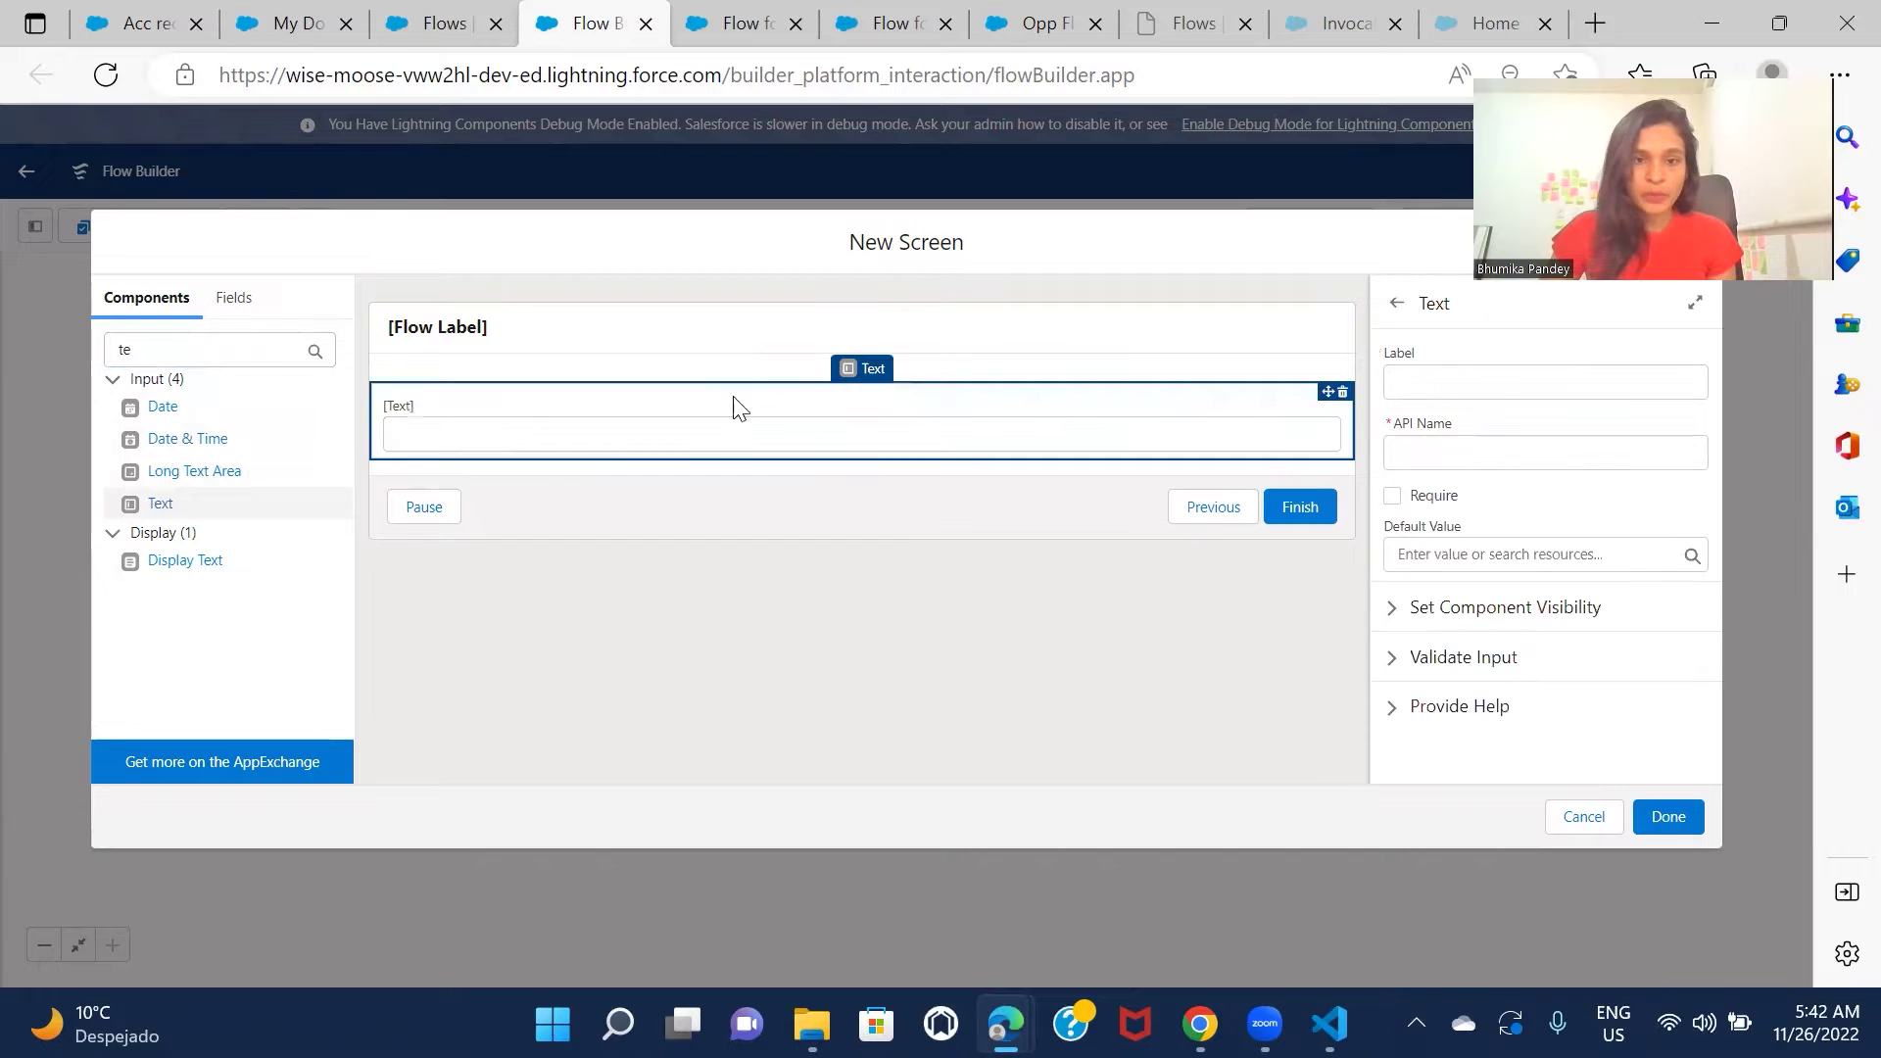
left_click(1469, 371)
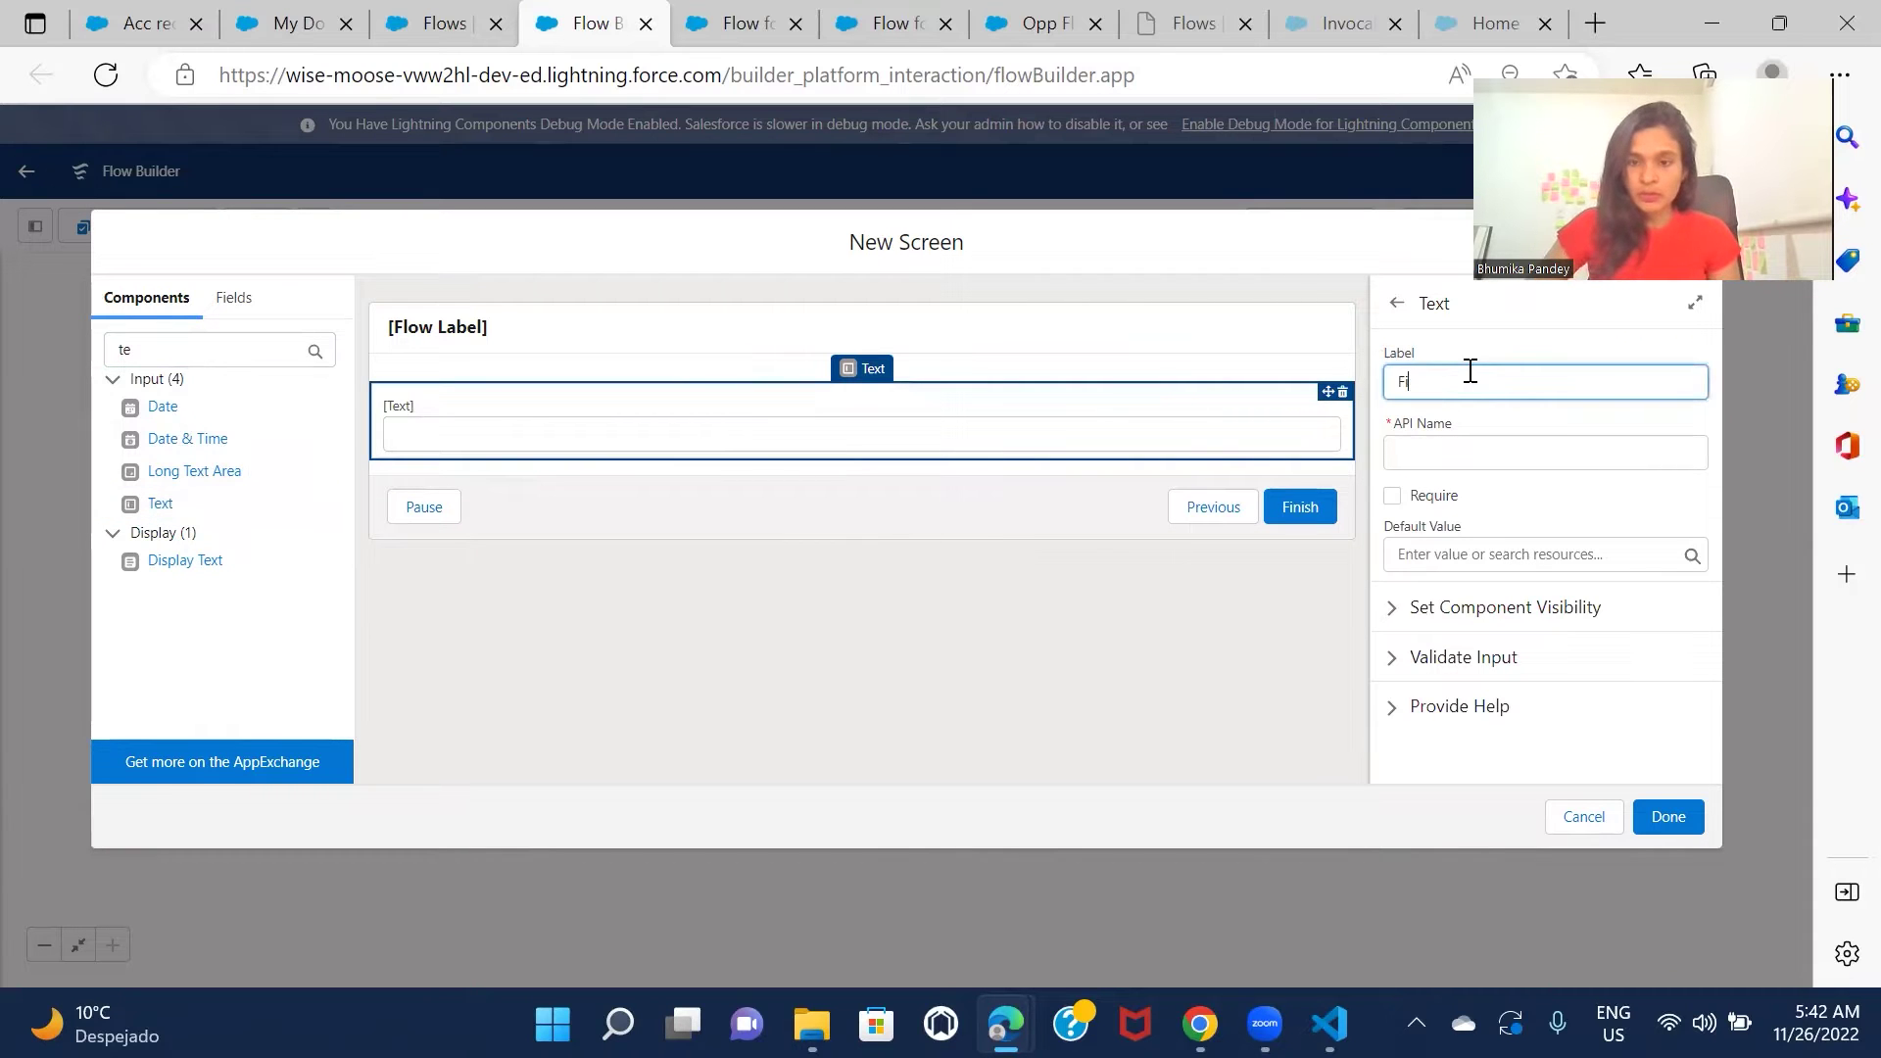
type("First Name")
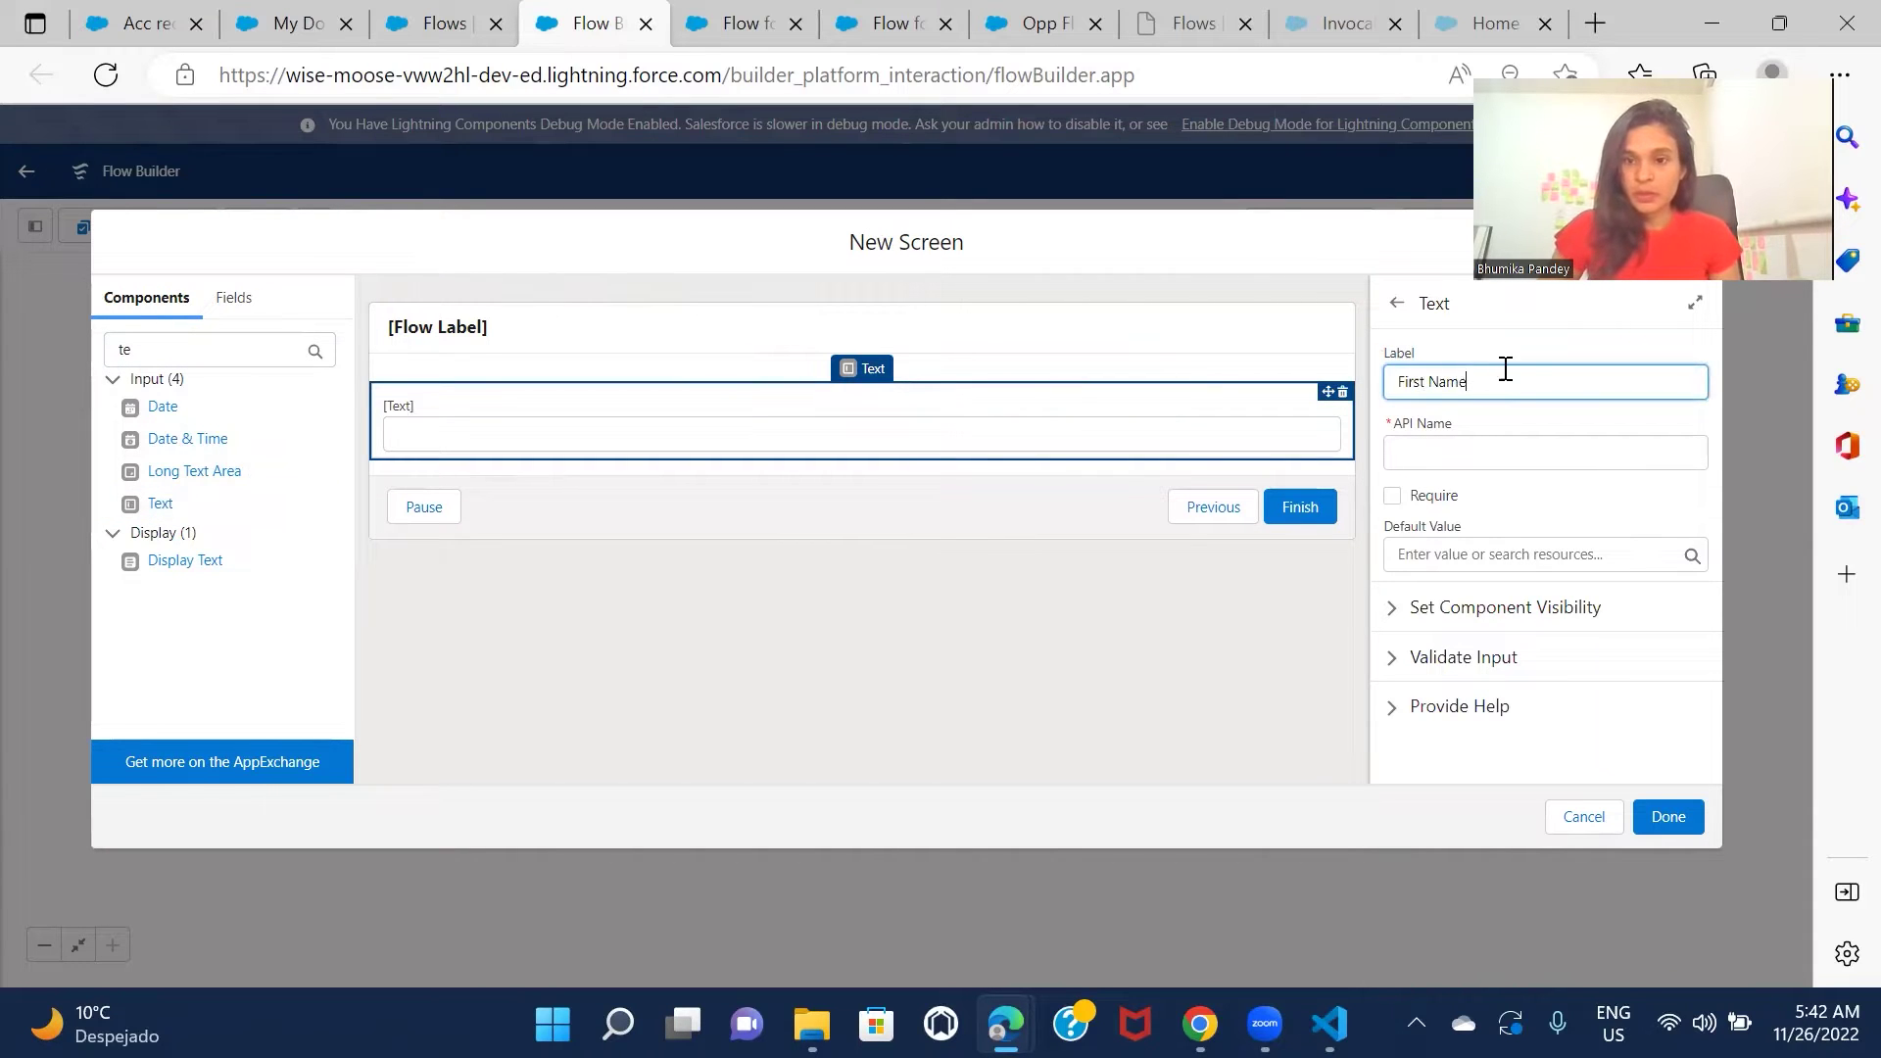
left_click(1519, 509)
Step: Add a second Text input below First Name and label it Last Name
left_click_drag(161, 504, 436, 463)
left_click(1477, 377)
type("Last Name")
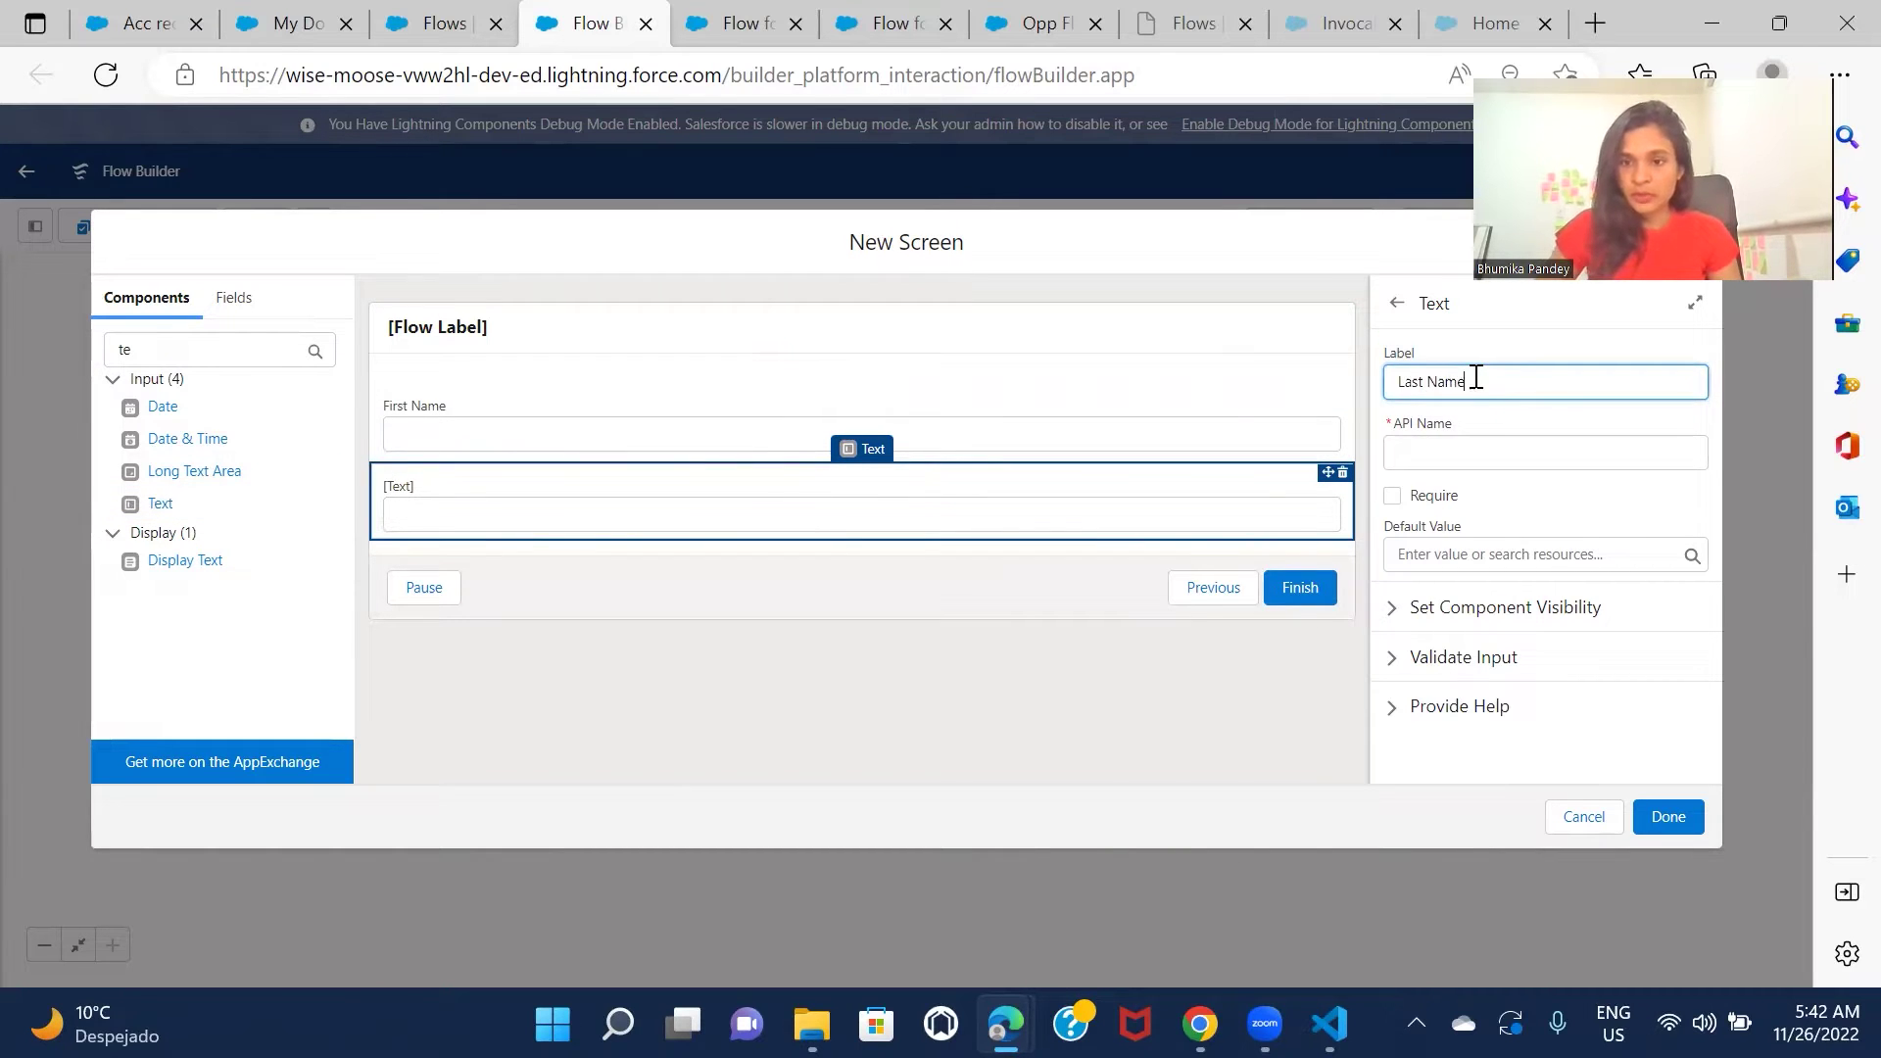
left_click(1529, 527)
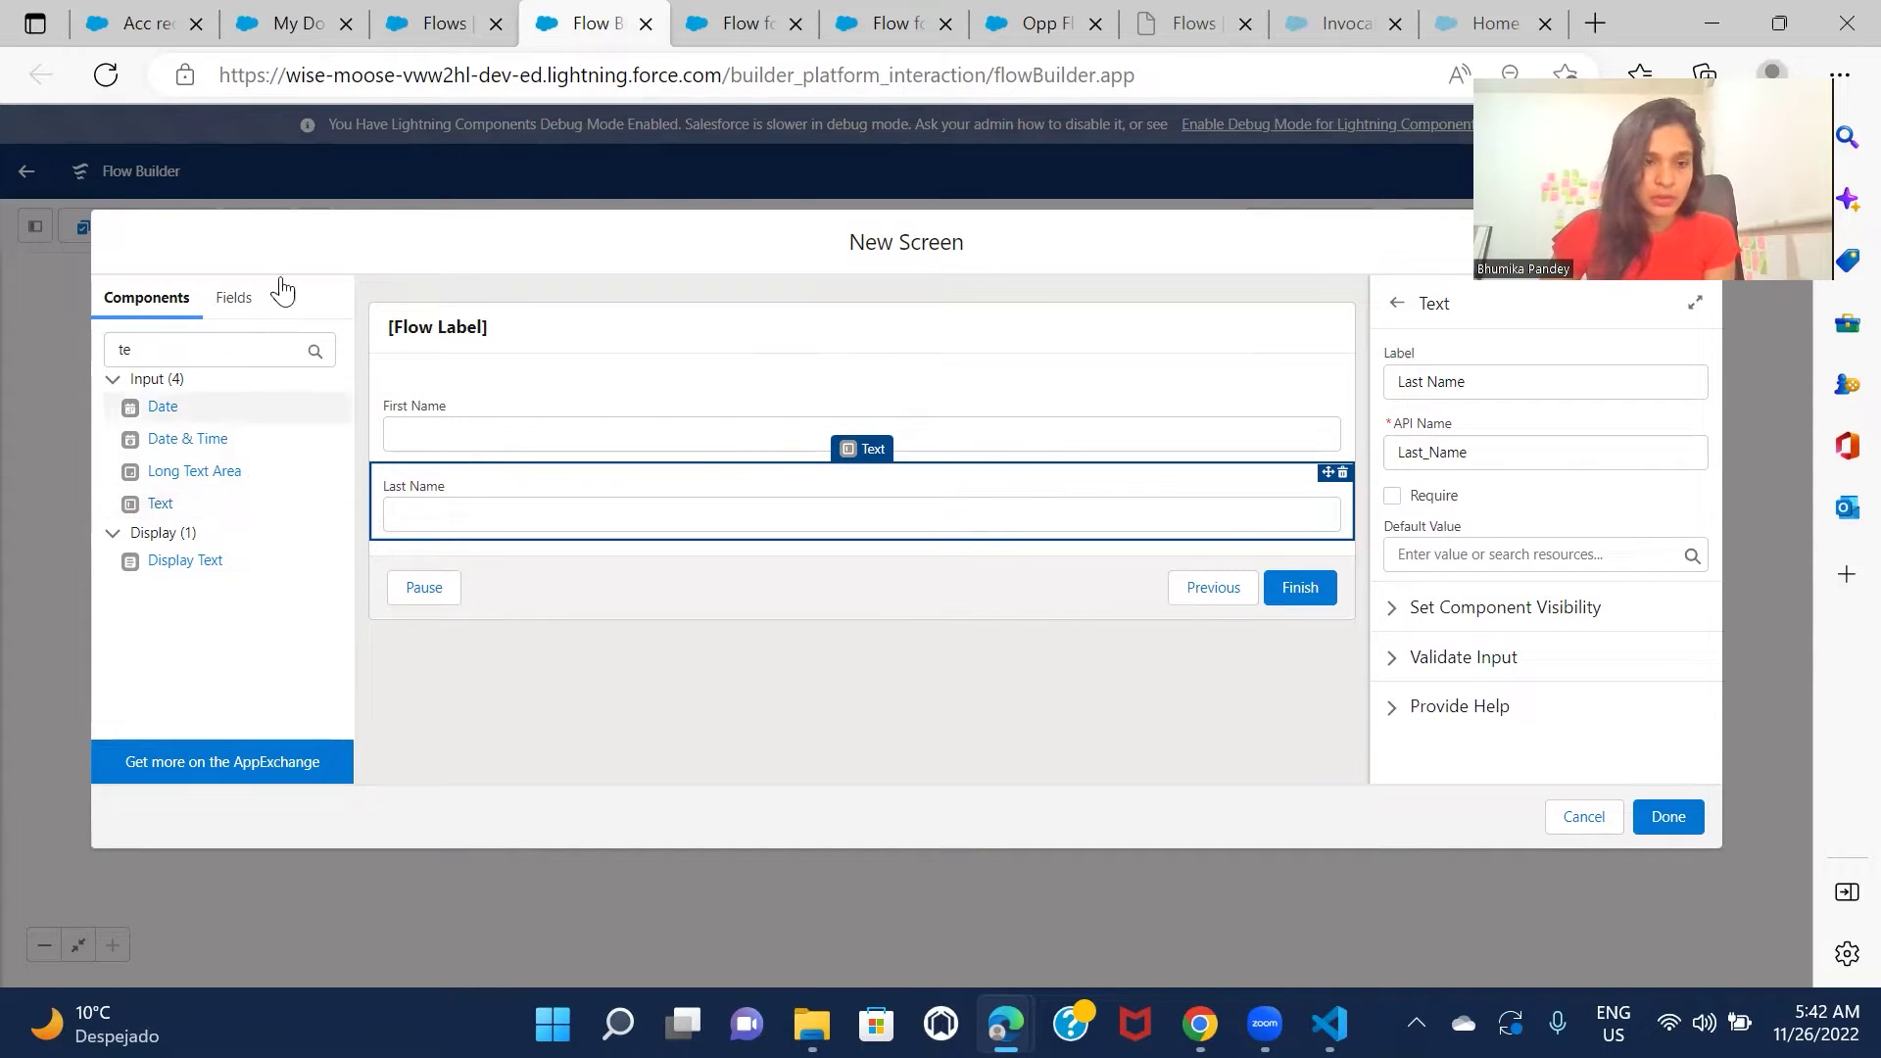
Step: Add a Lookup component below Last Name and set its API Name to AccountName
double_click(140, 346)
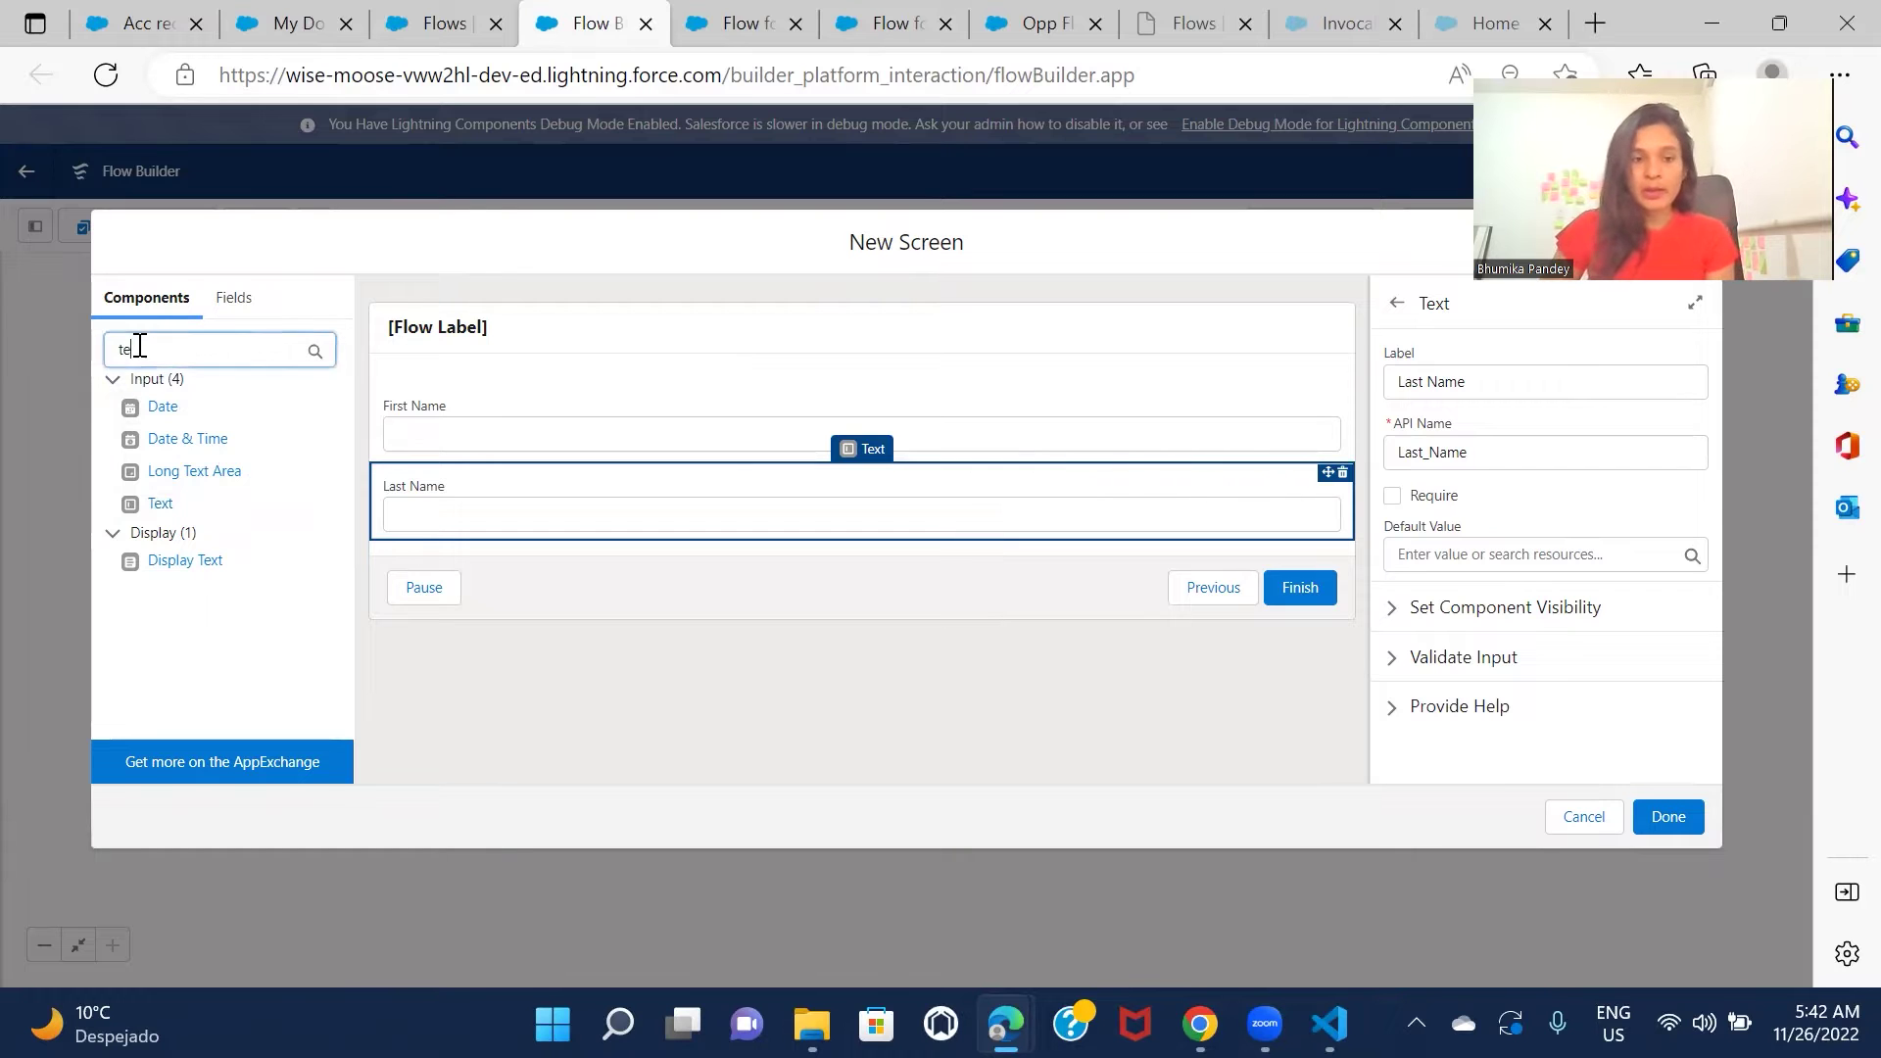
type("look")
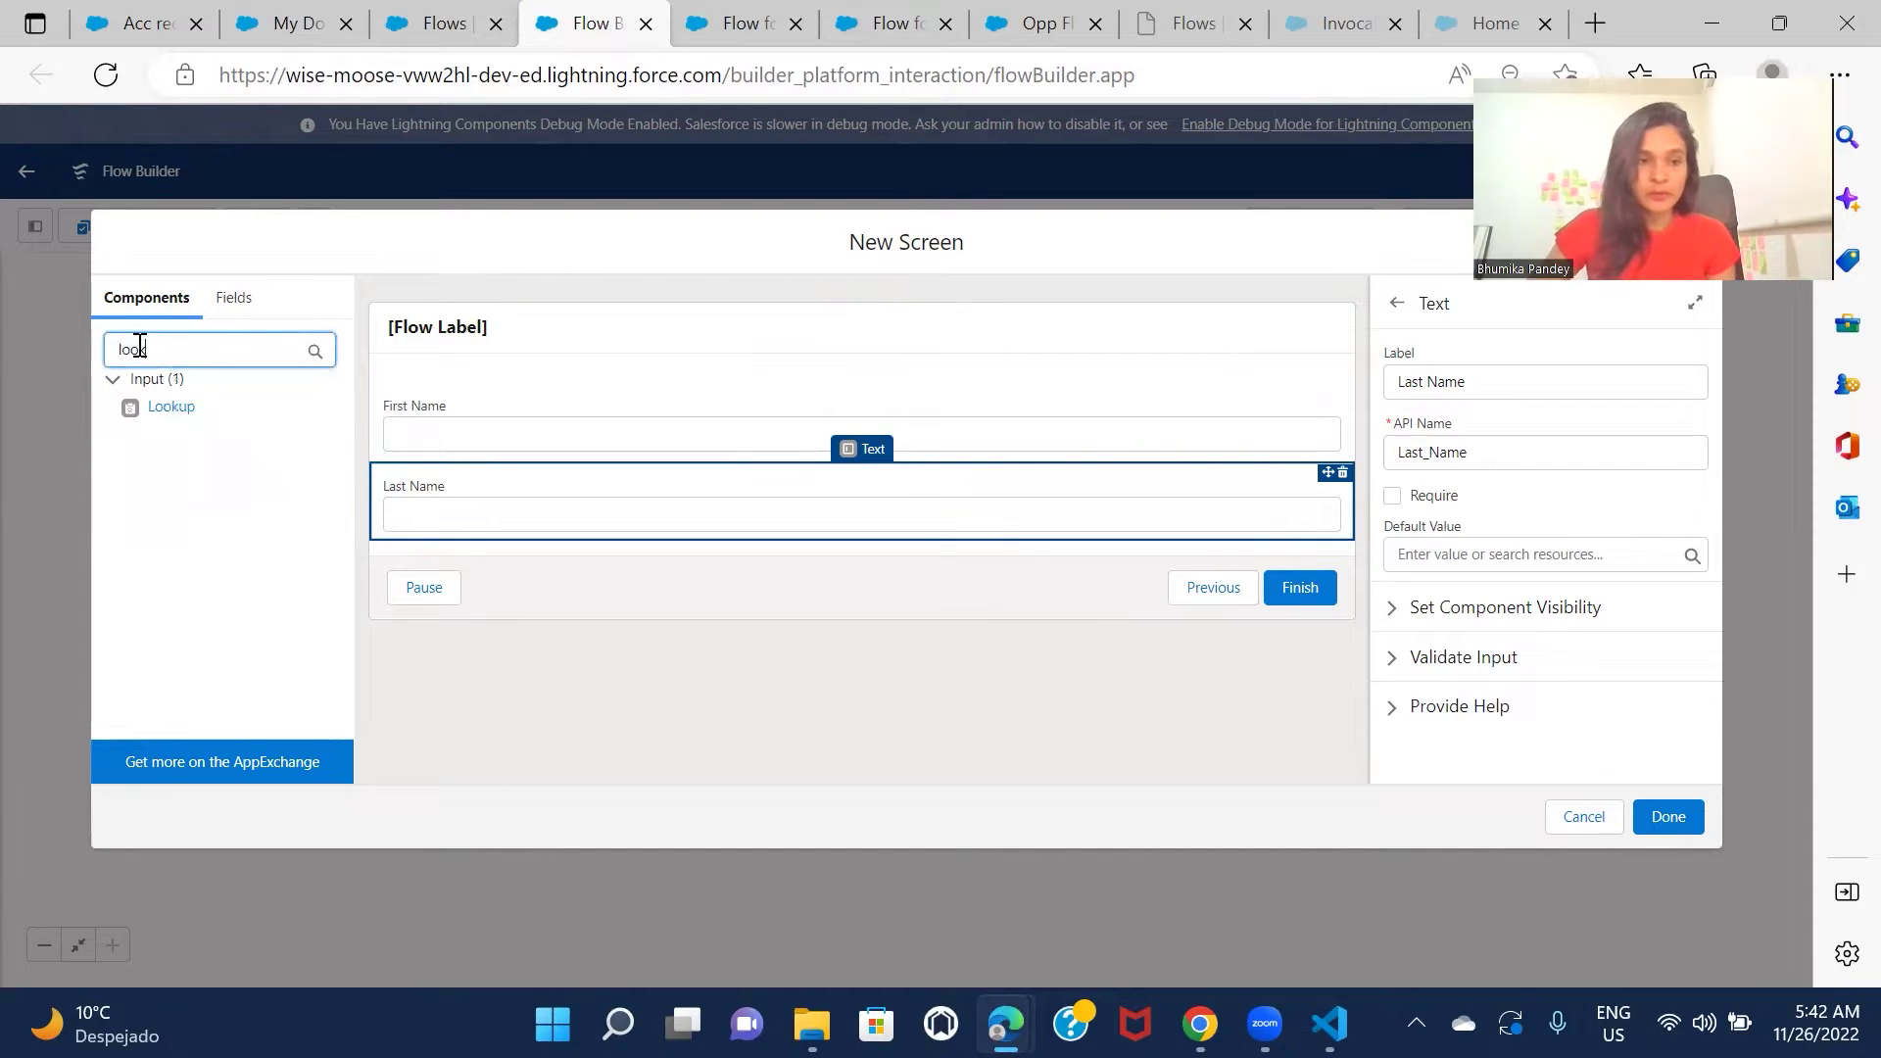
left_click_drag(169, 423, 550, 534)
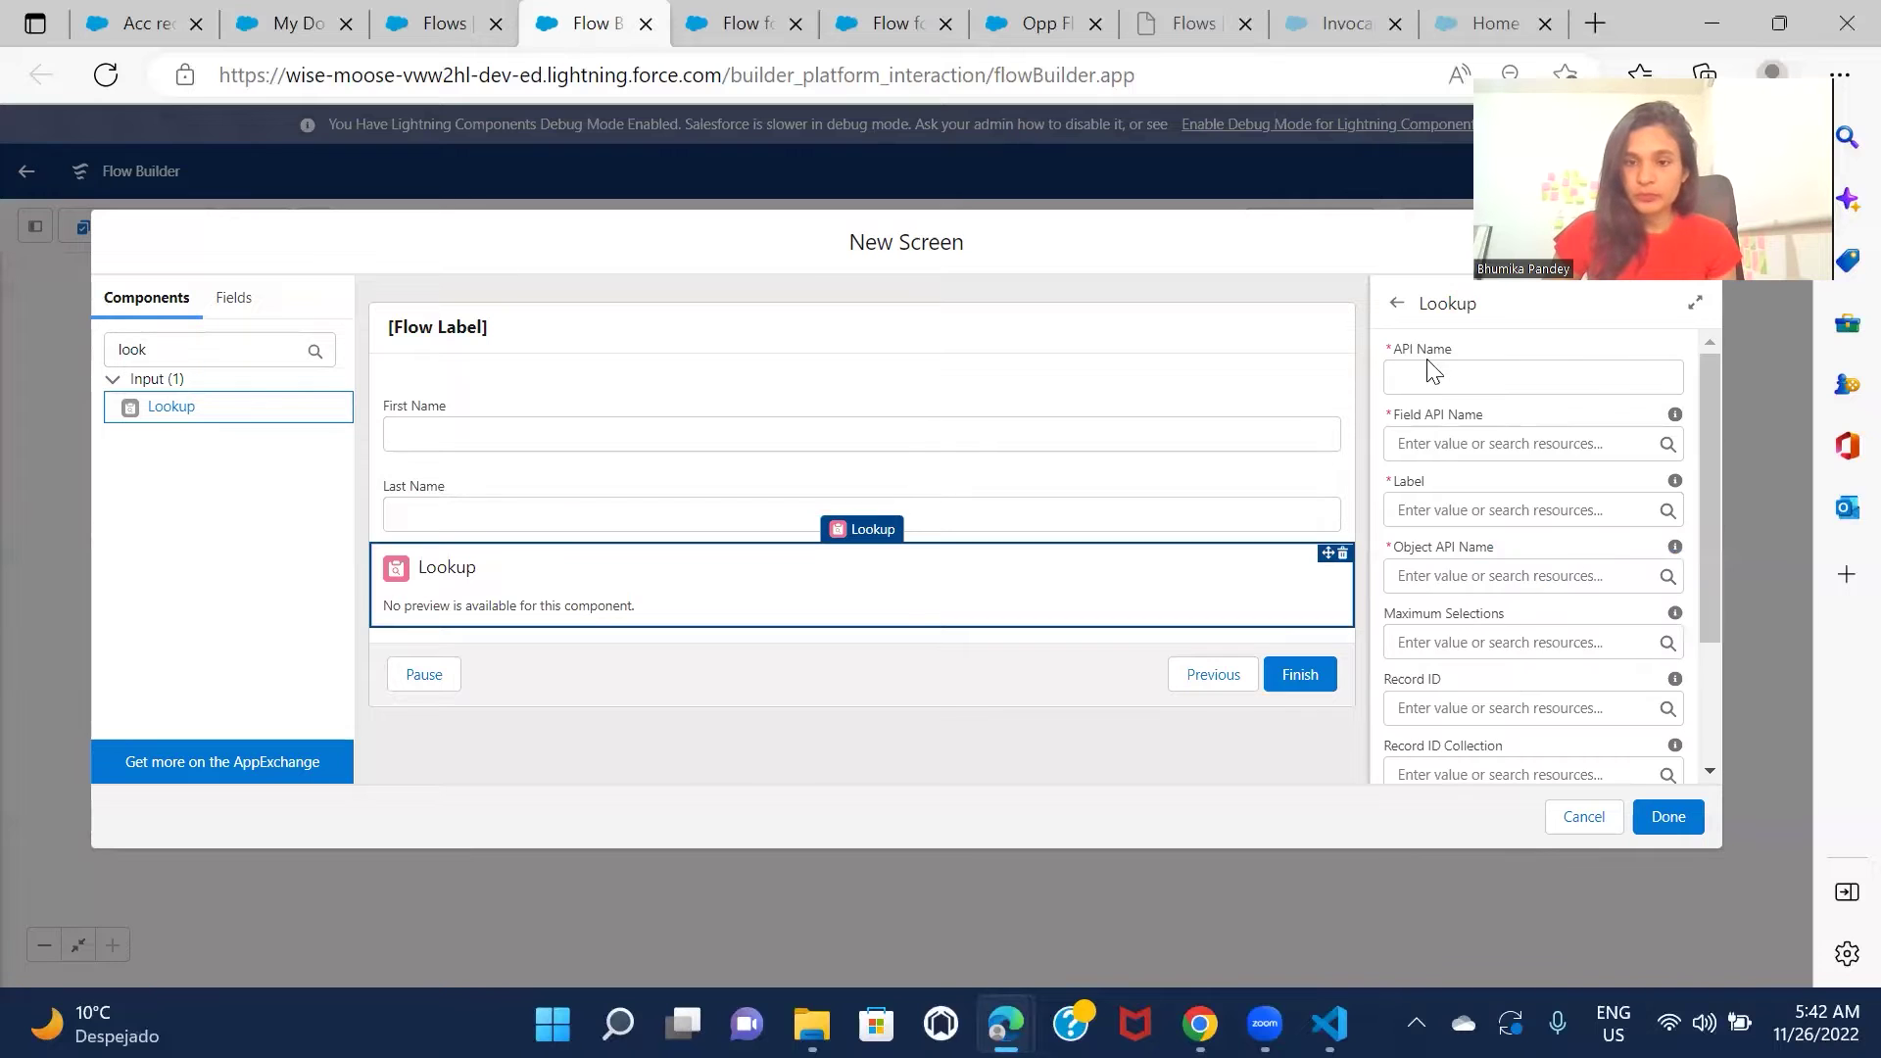
left_click(1457, 375)
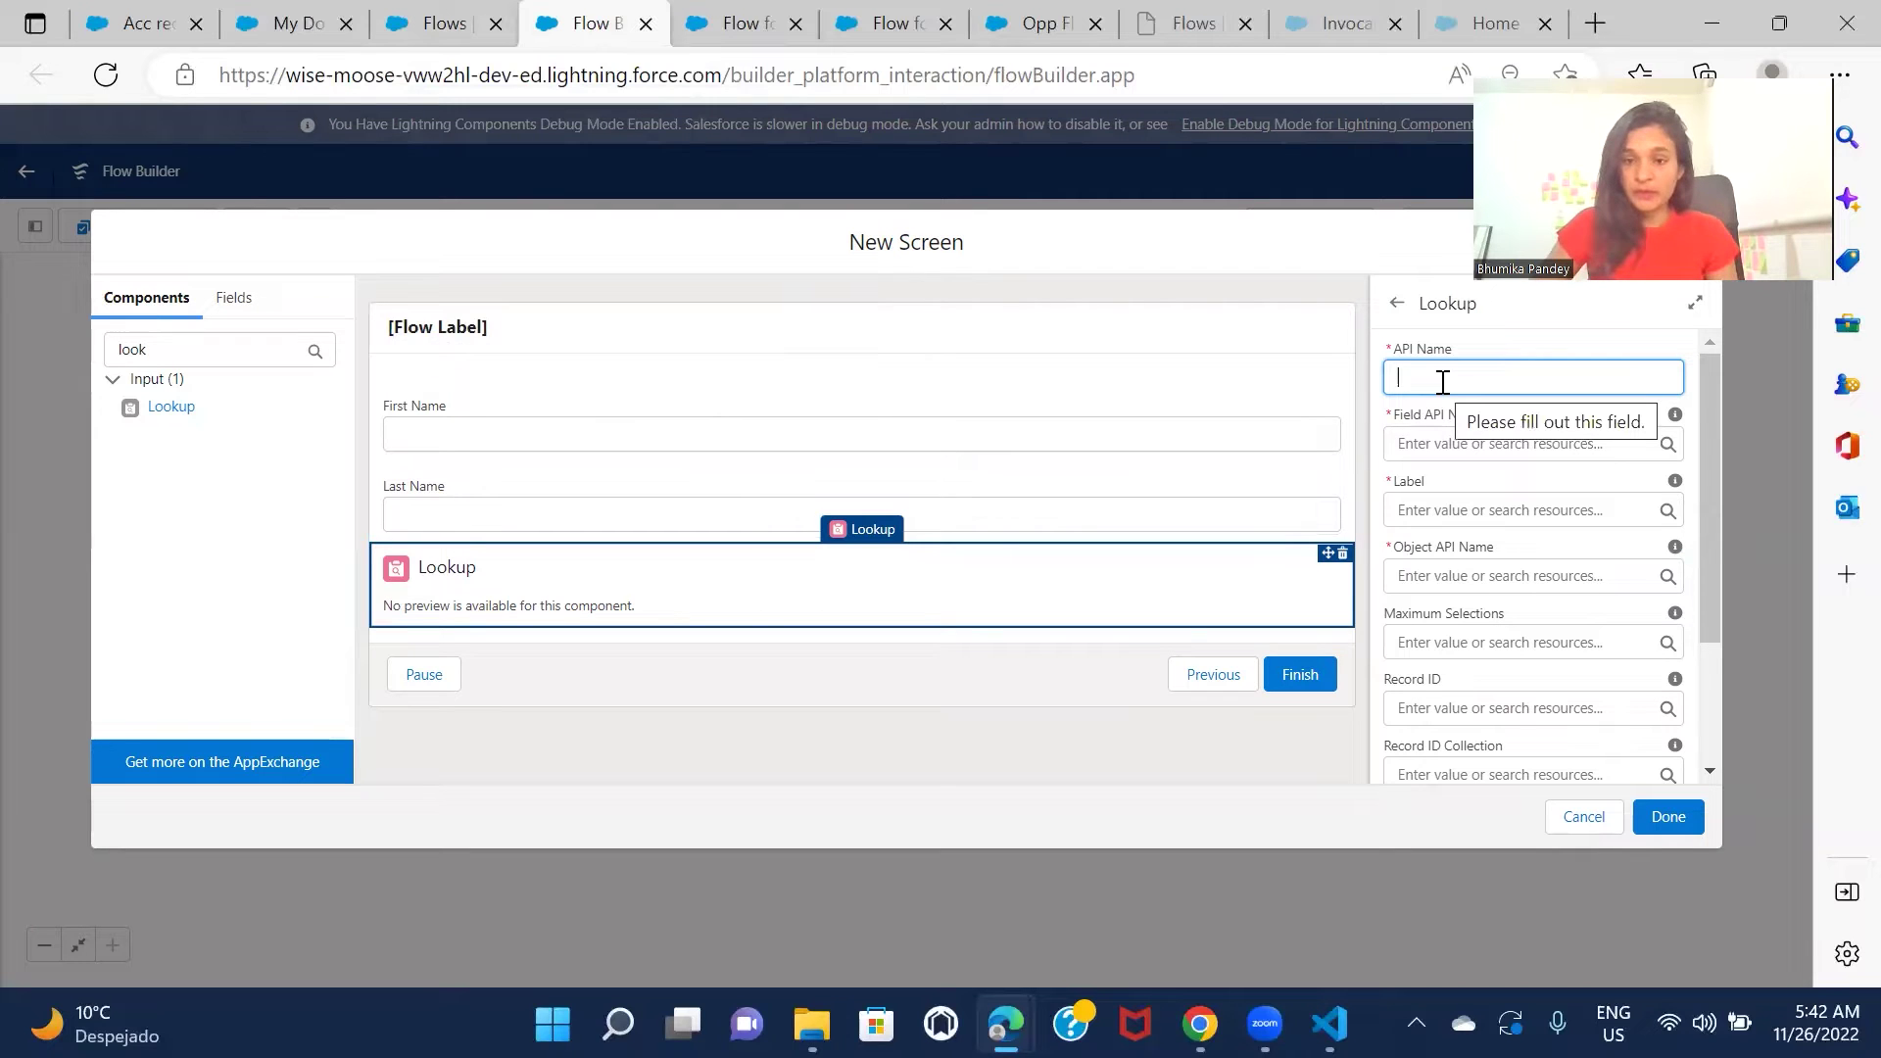
type("AccountName")
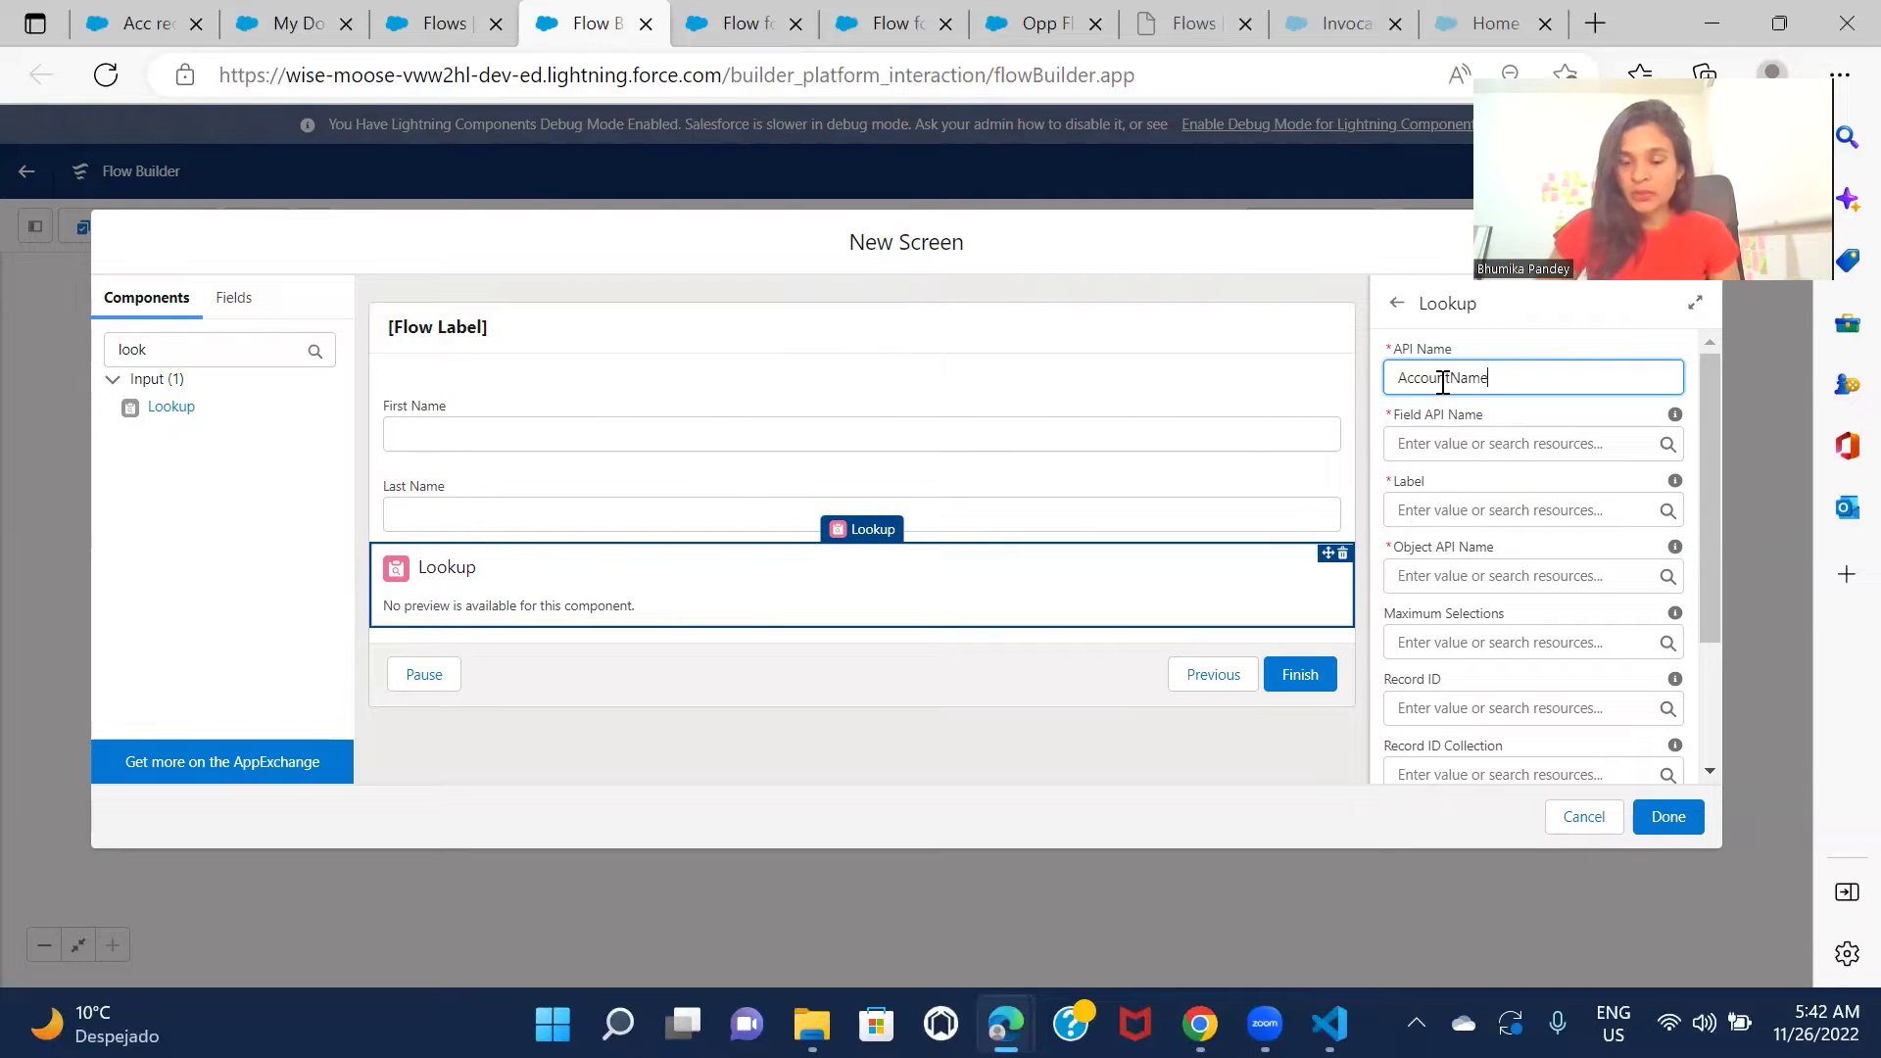
left_click(1534, 419)
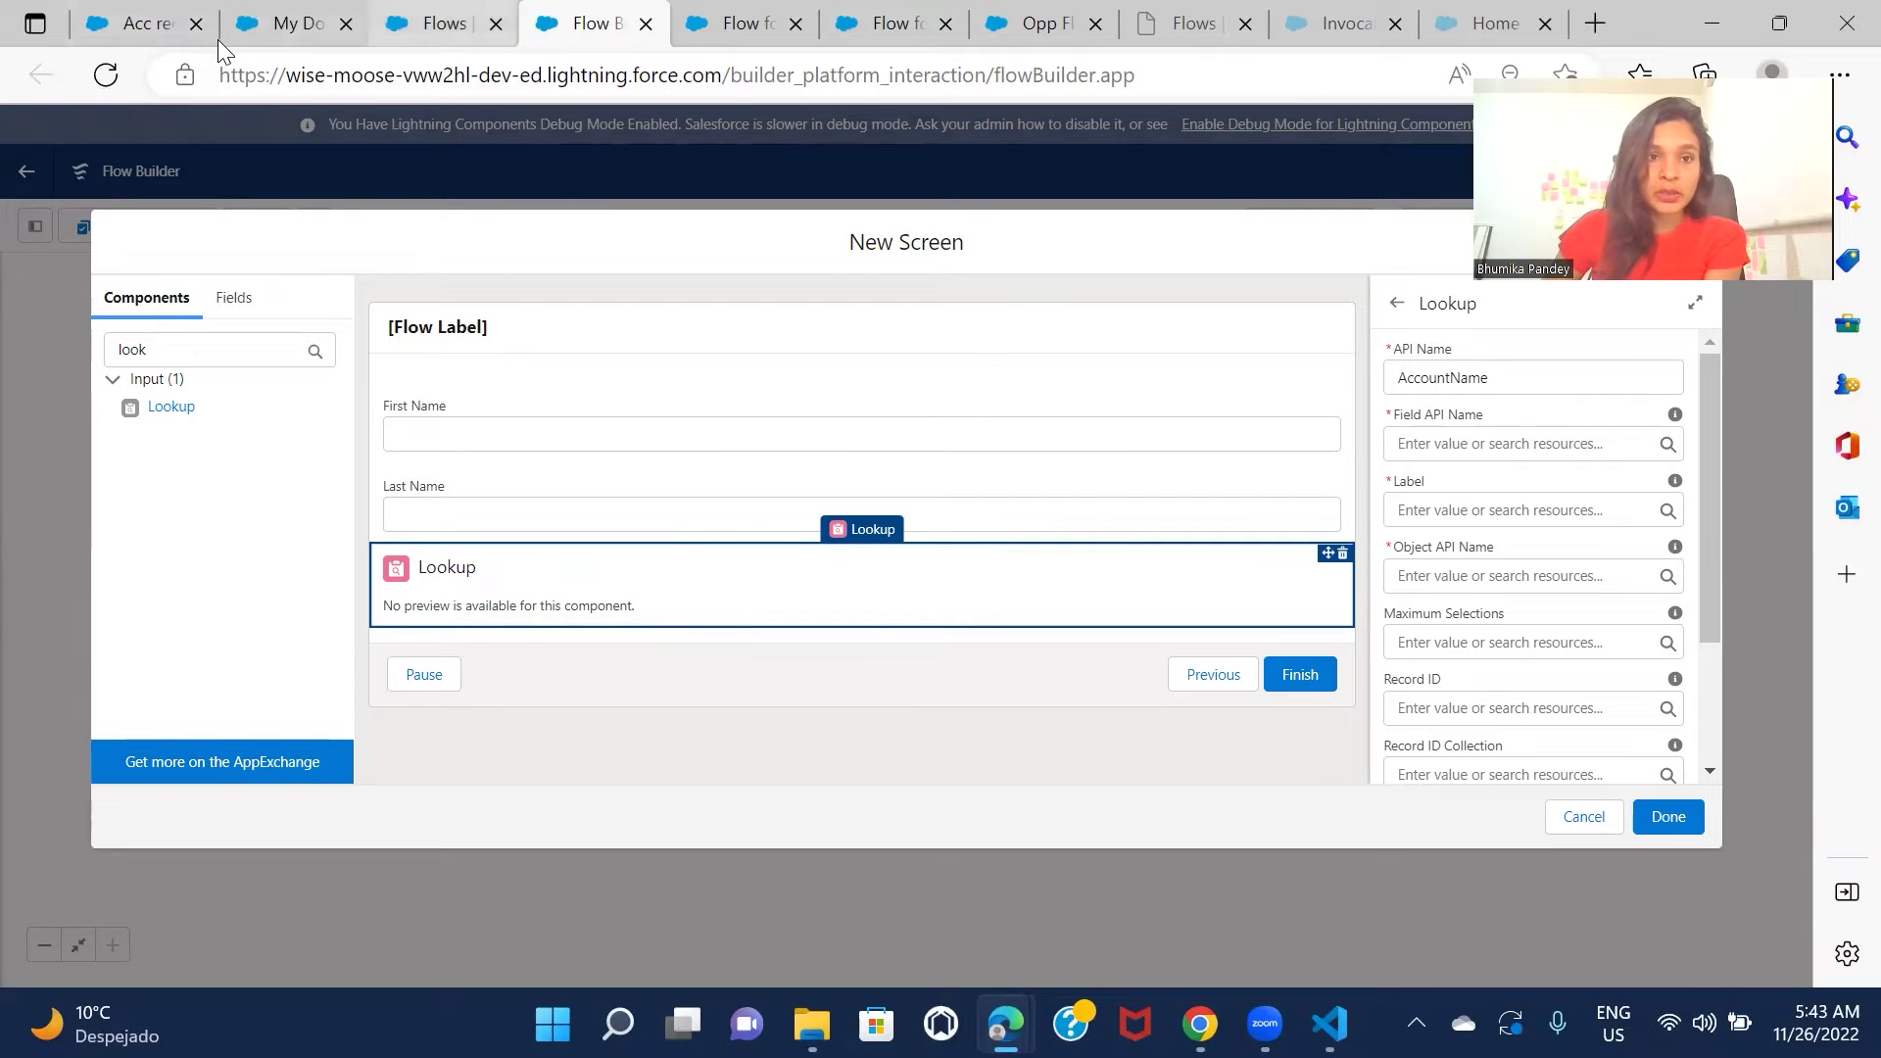
Step: Look up the field name of Account Name among the Contact object's fields and relationships in Object Manager
left_click(431, 24)
left_click(283, 221)
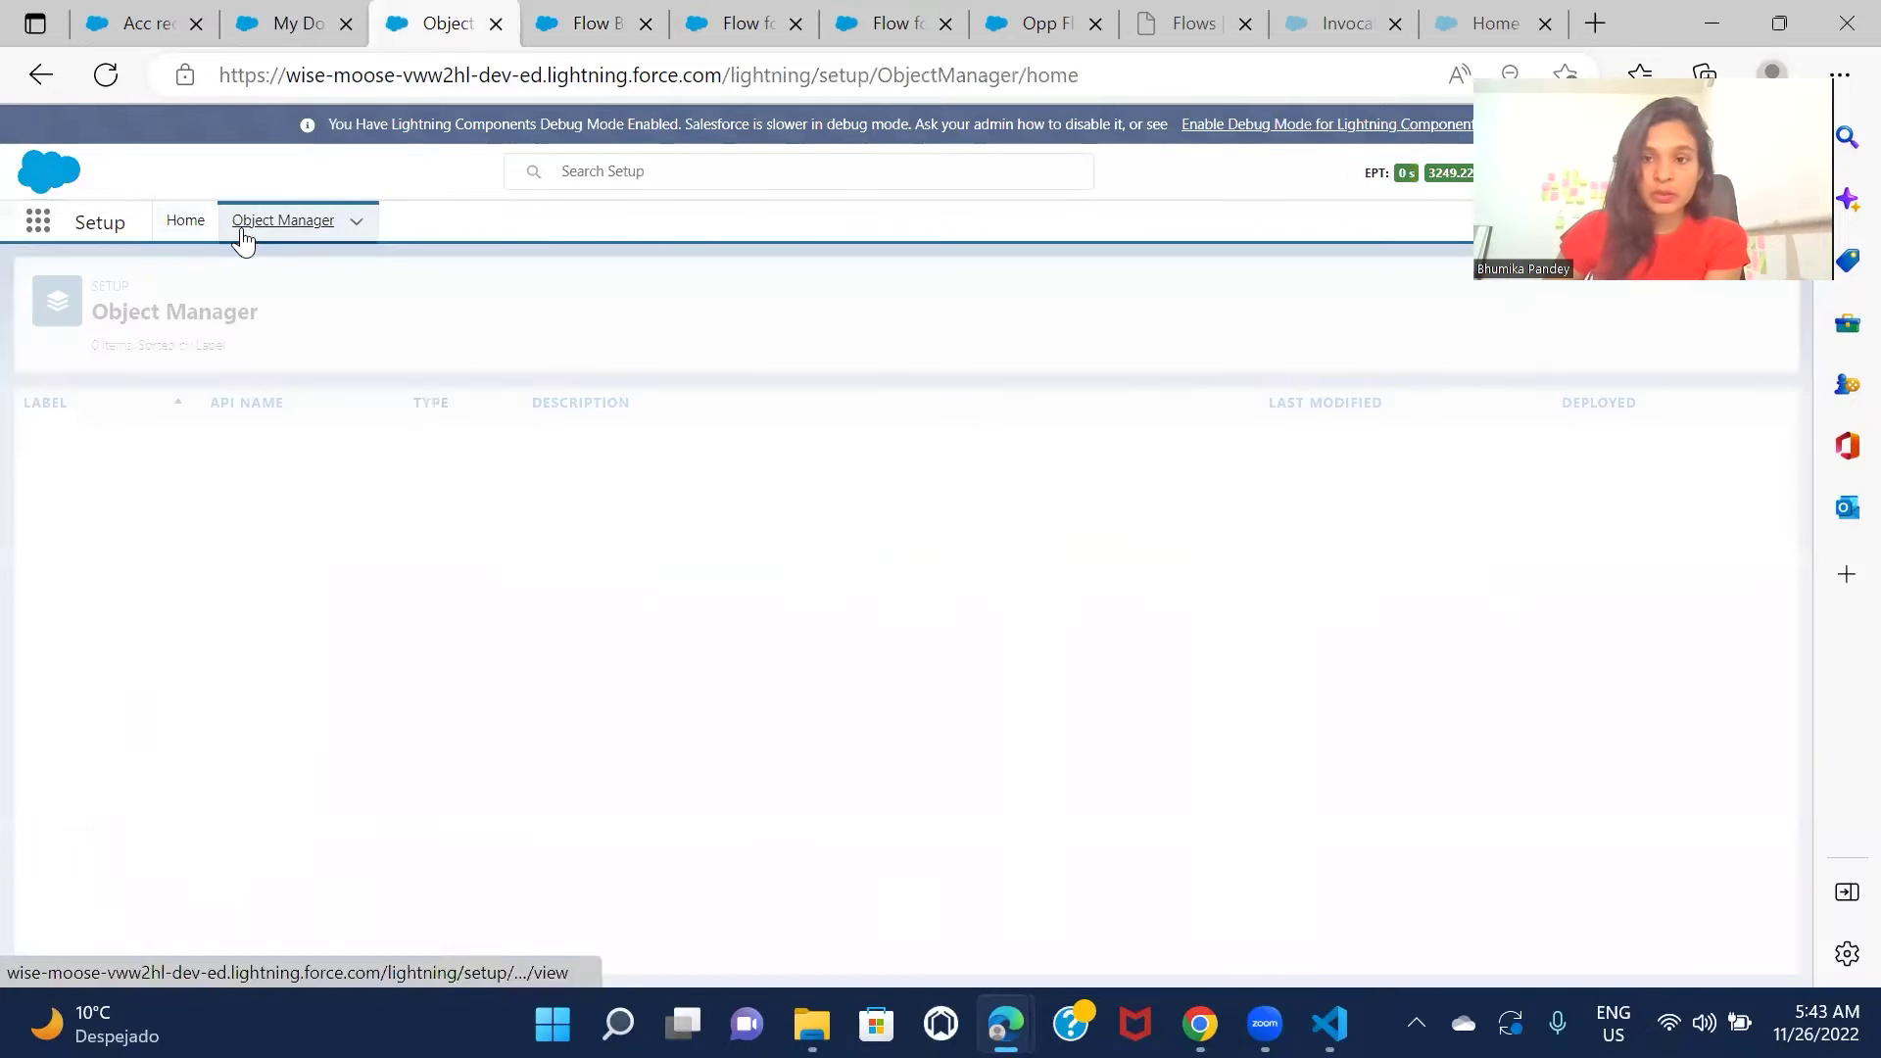
left_click(1398, 295)
type("cont")
left_click(73, 440)
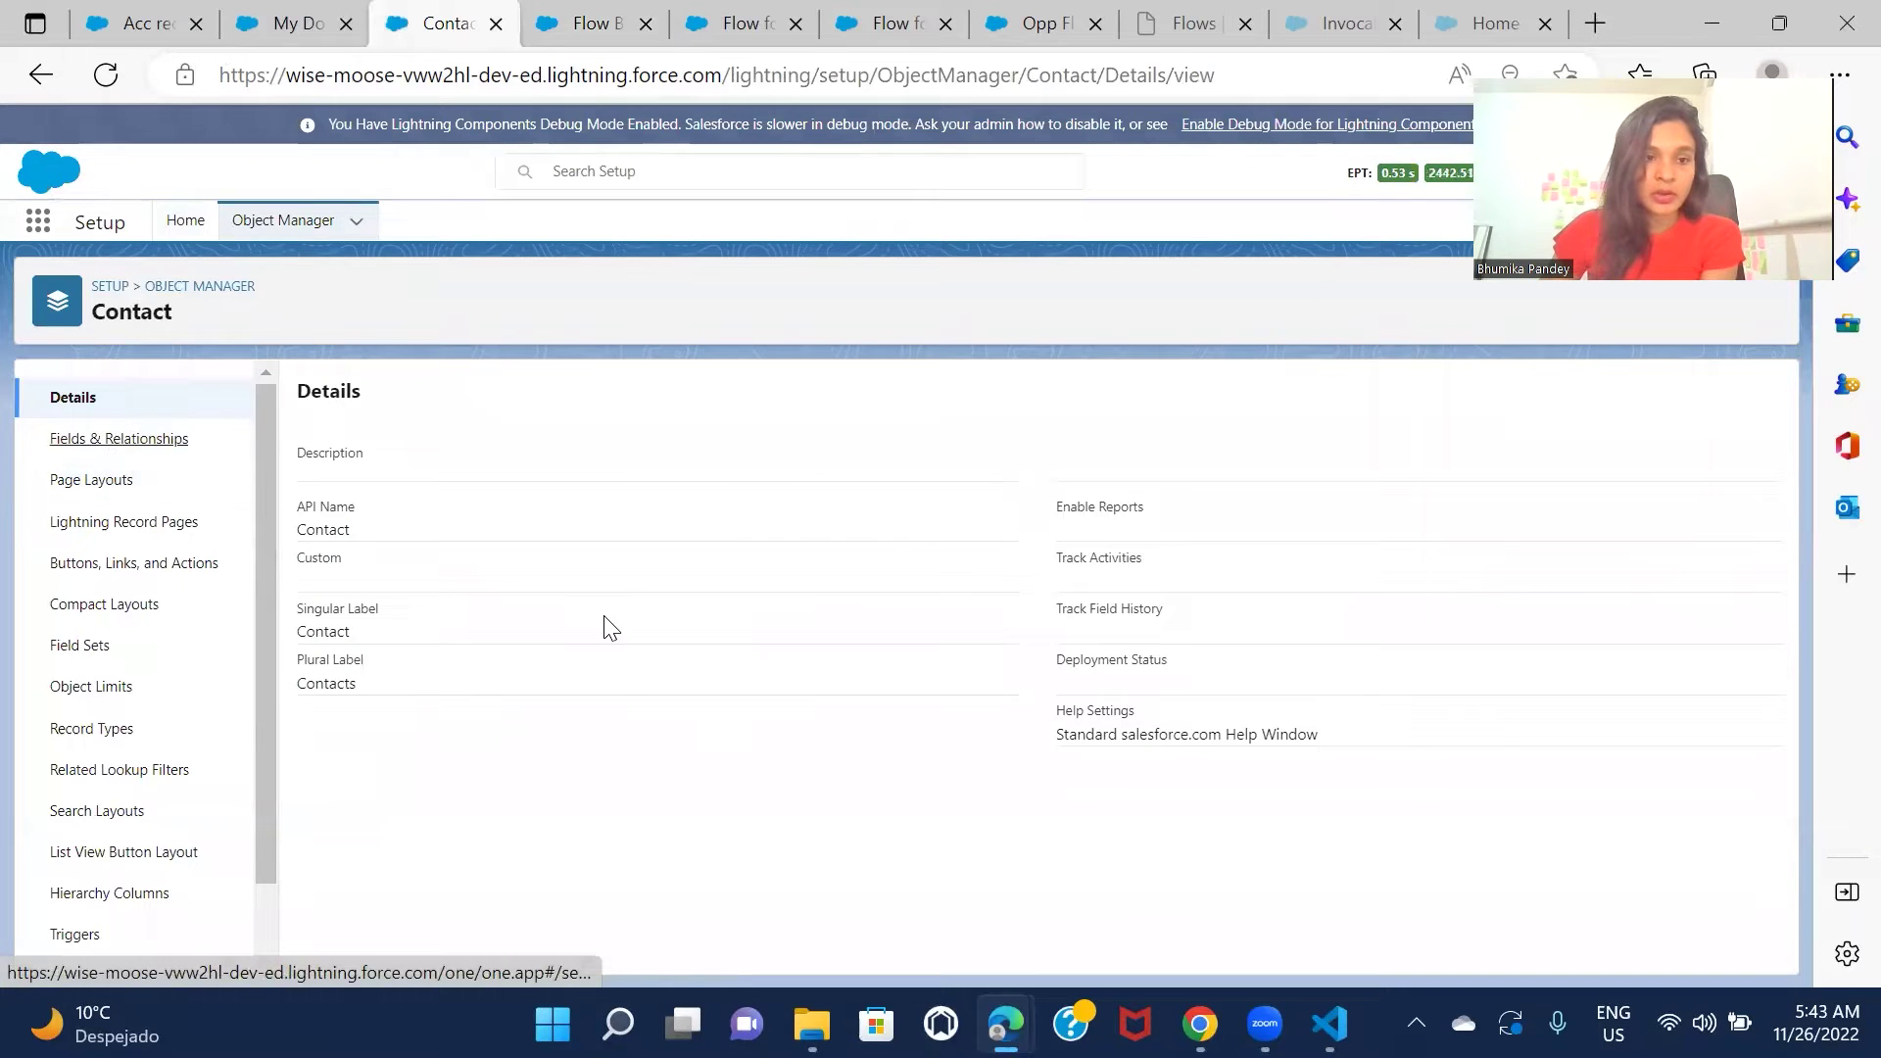
left_click(187, 438)
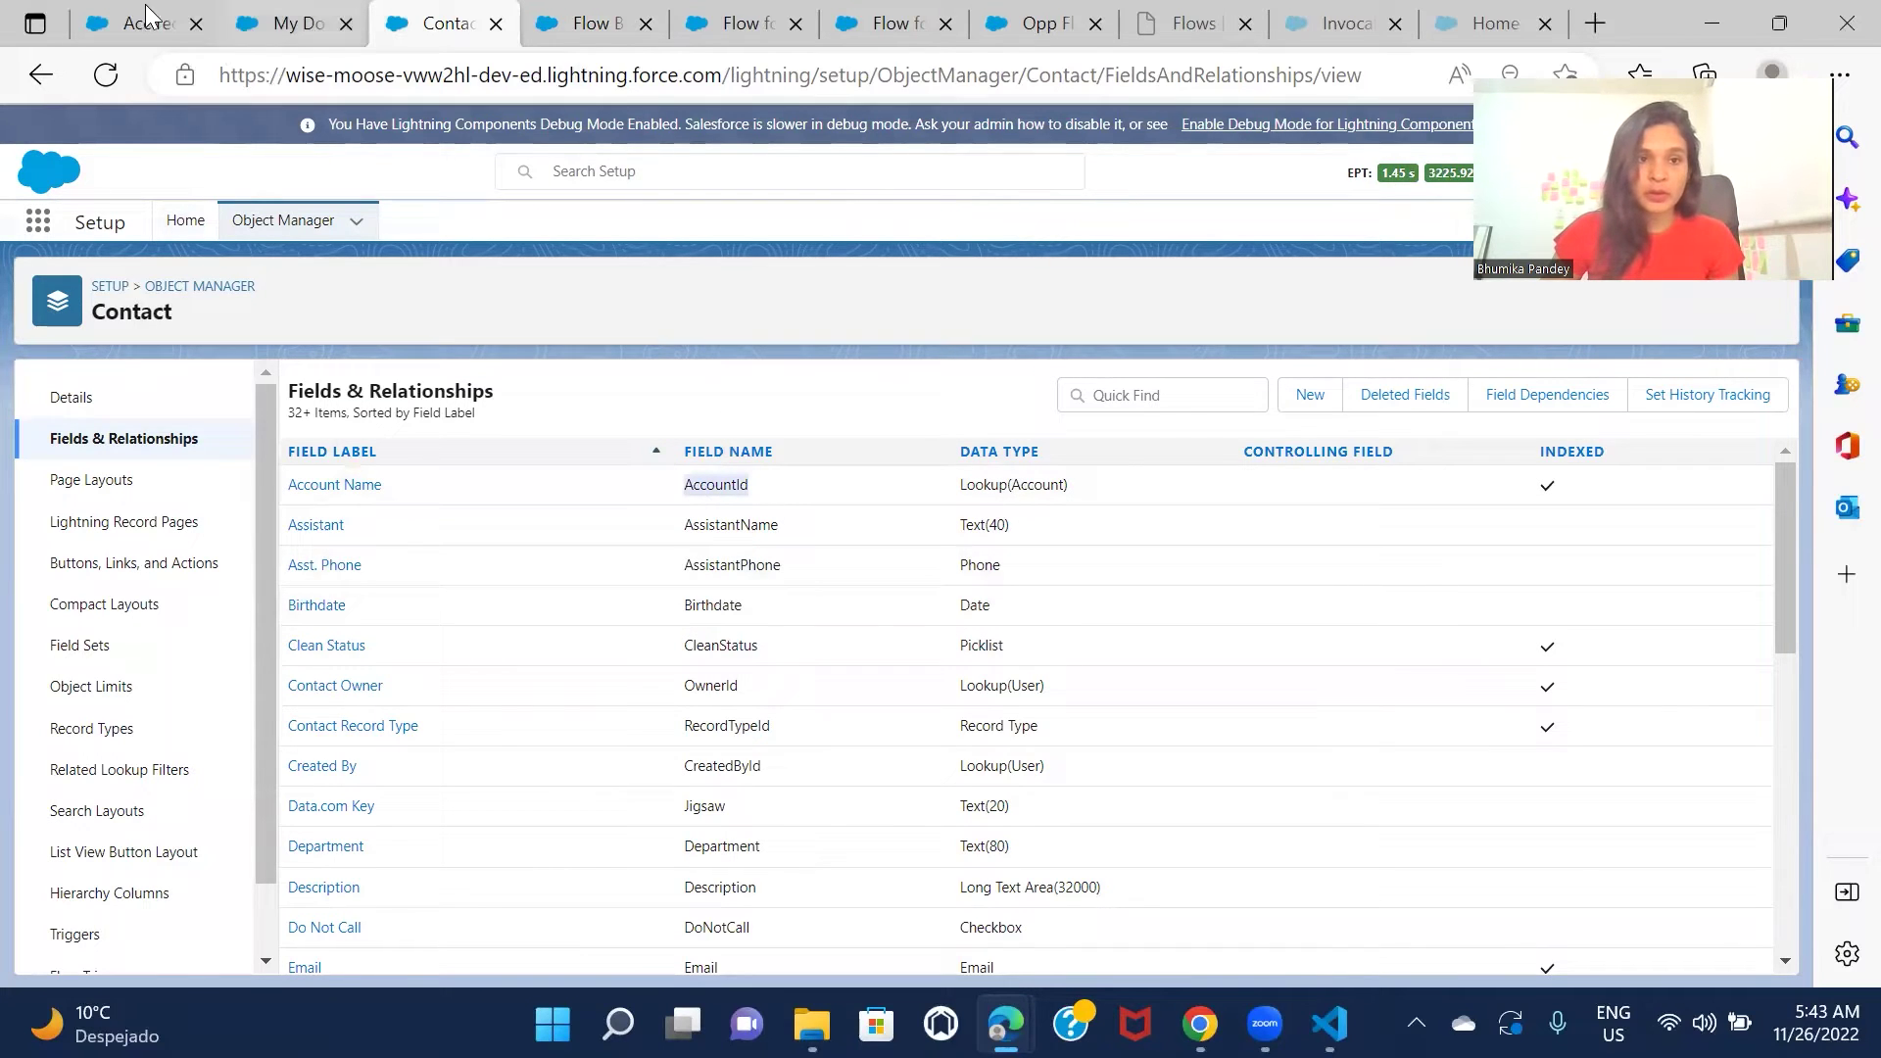
Step: Return to the flow's New Screen dialog and set the lookup's Field API Name to AccountId
key("ctrl+Tab")
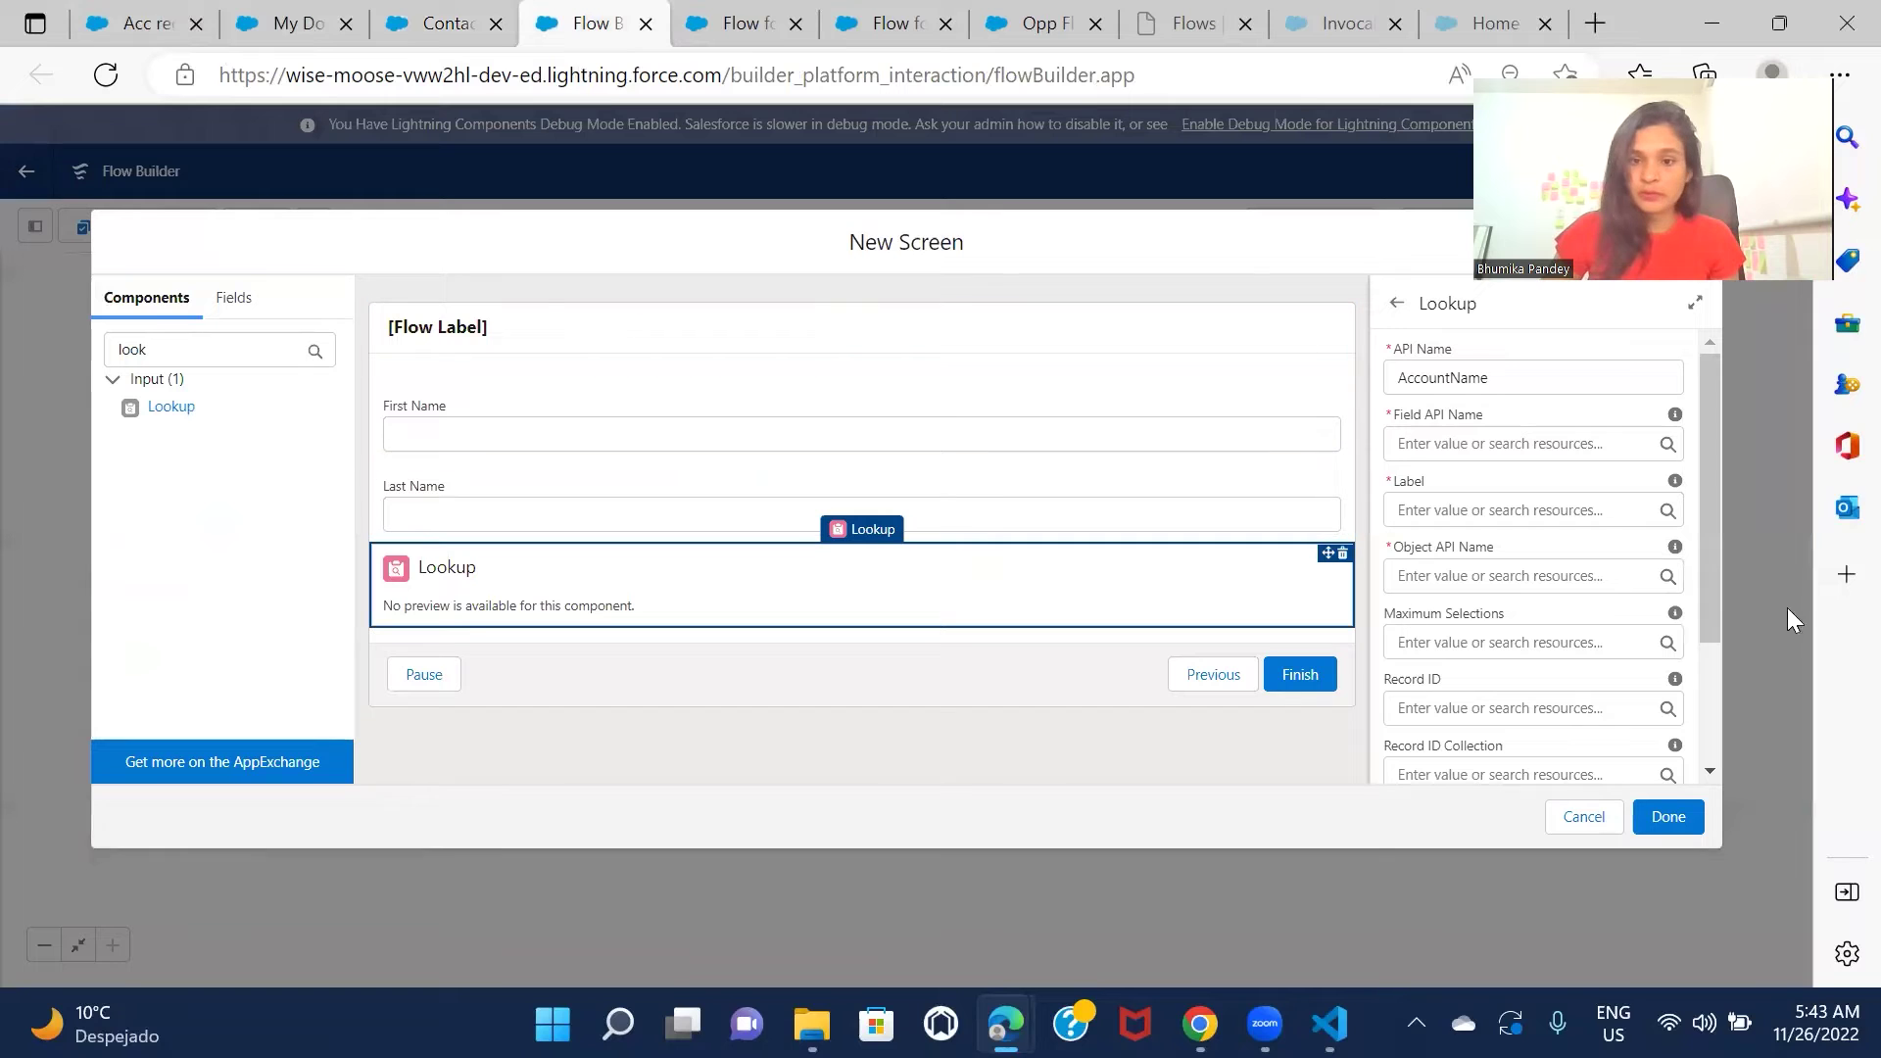
left_click(1460, 444)
type("AccountId")
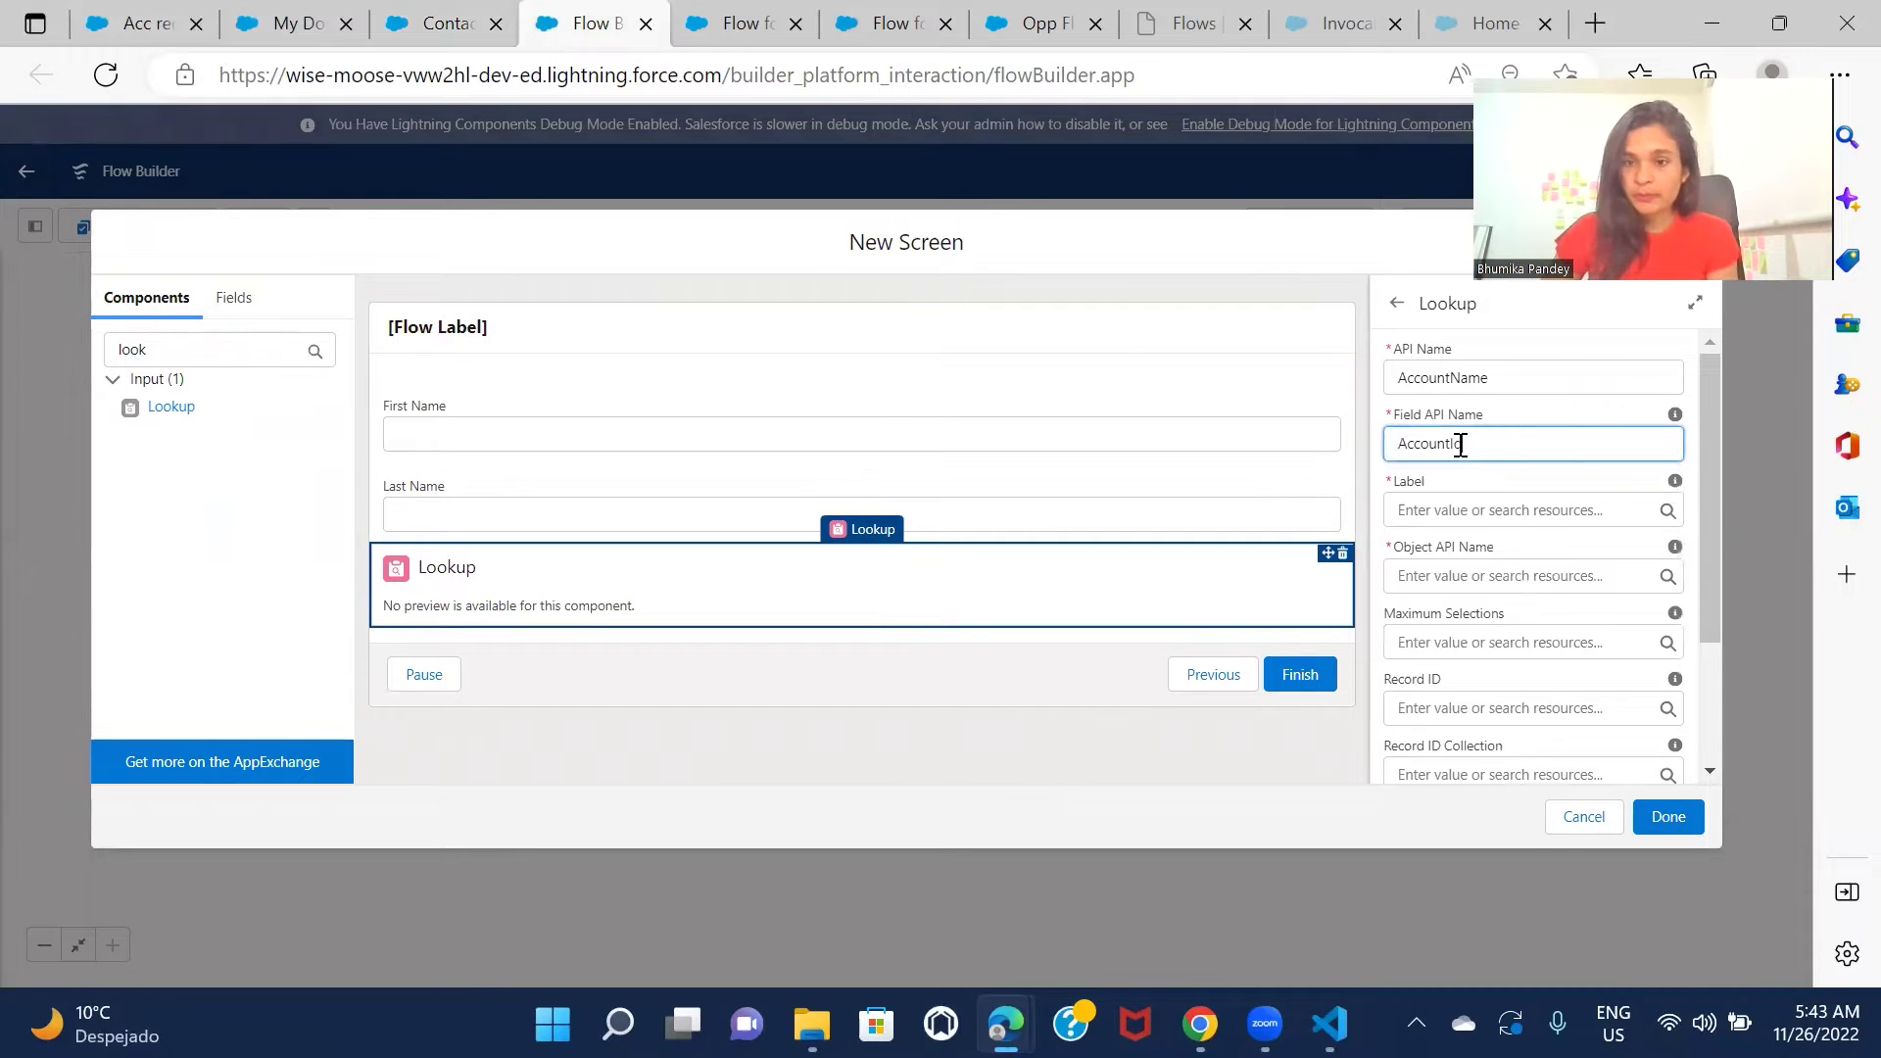
Step: Set the lookup component's Label to Account Name
left_click(1460, 510)
type("Accoutn")
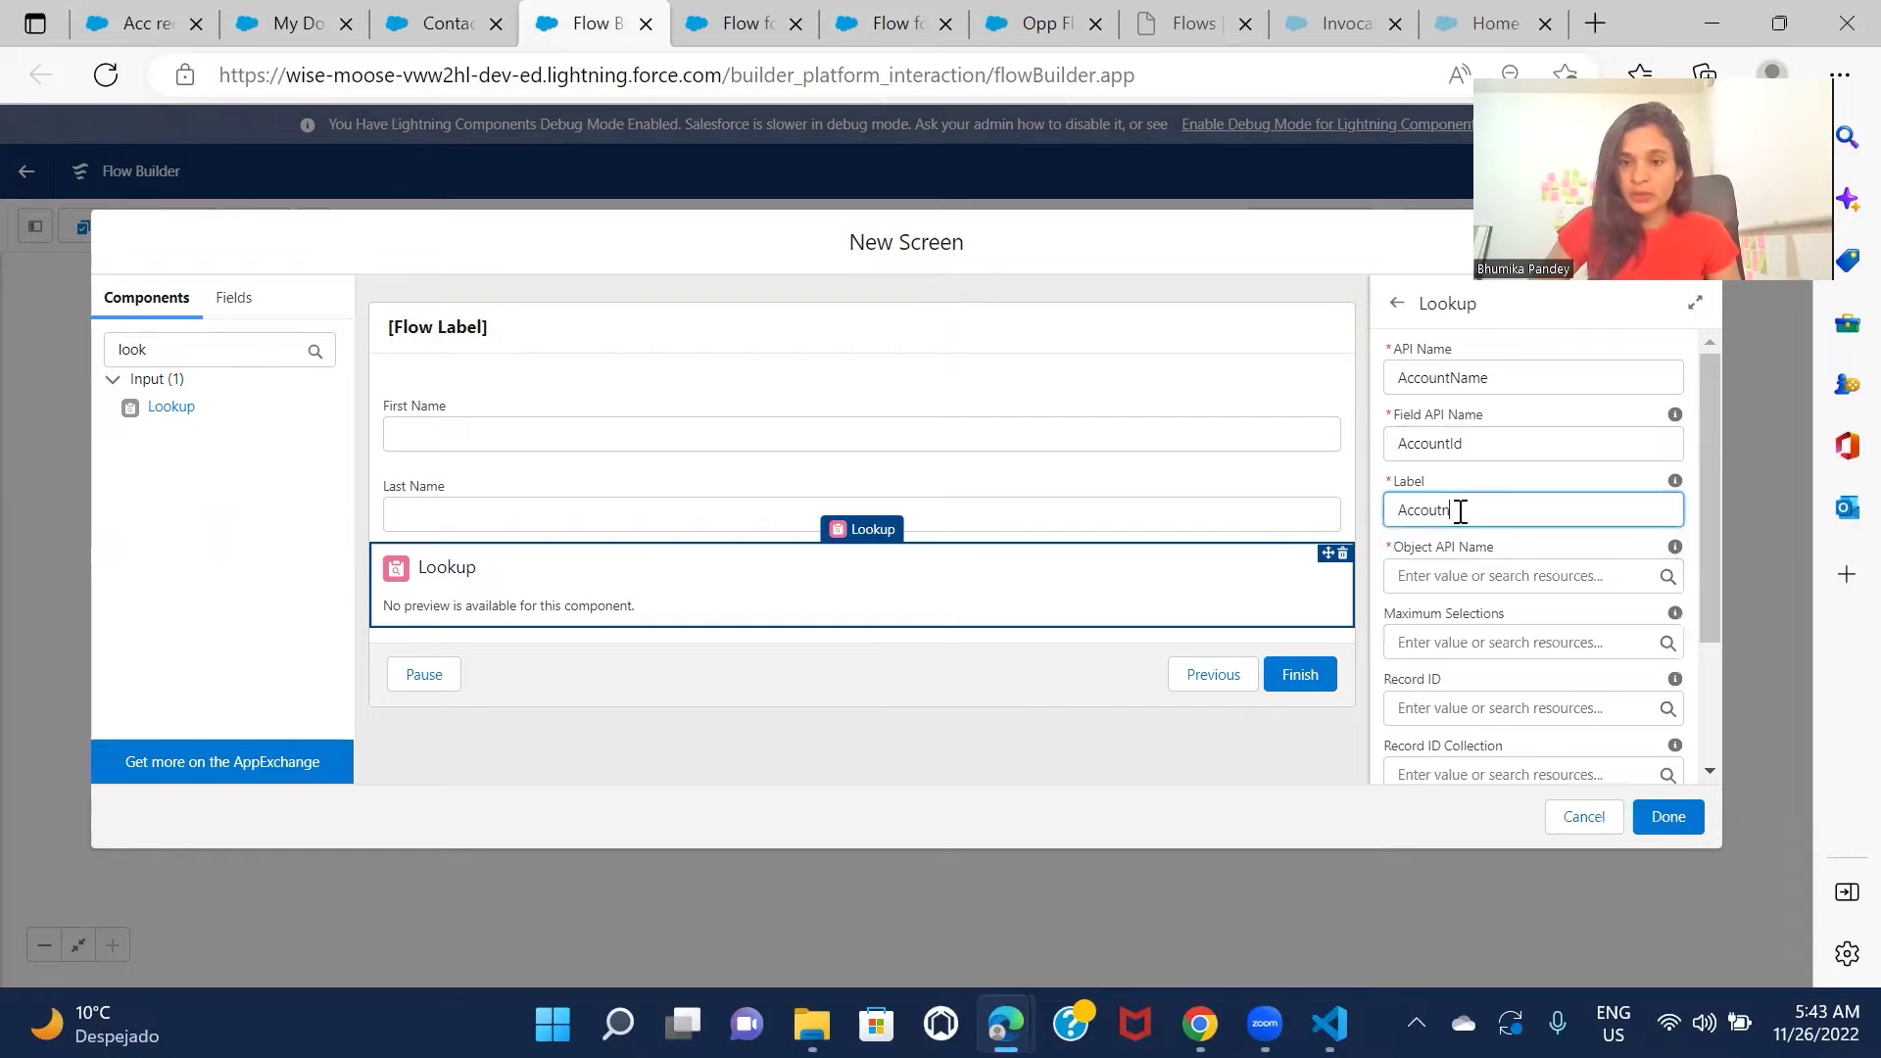
type("name")
key("BackSpace")
key("BackSpace")
key("BackSpace")
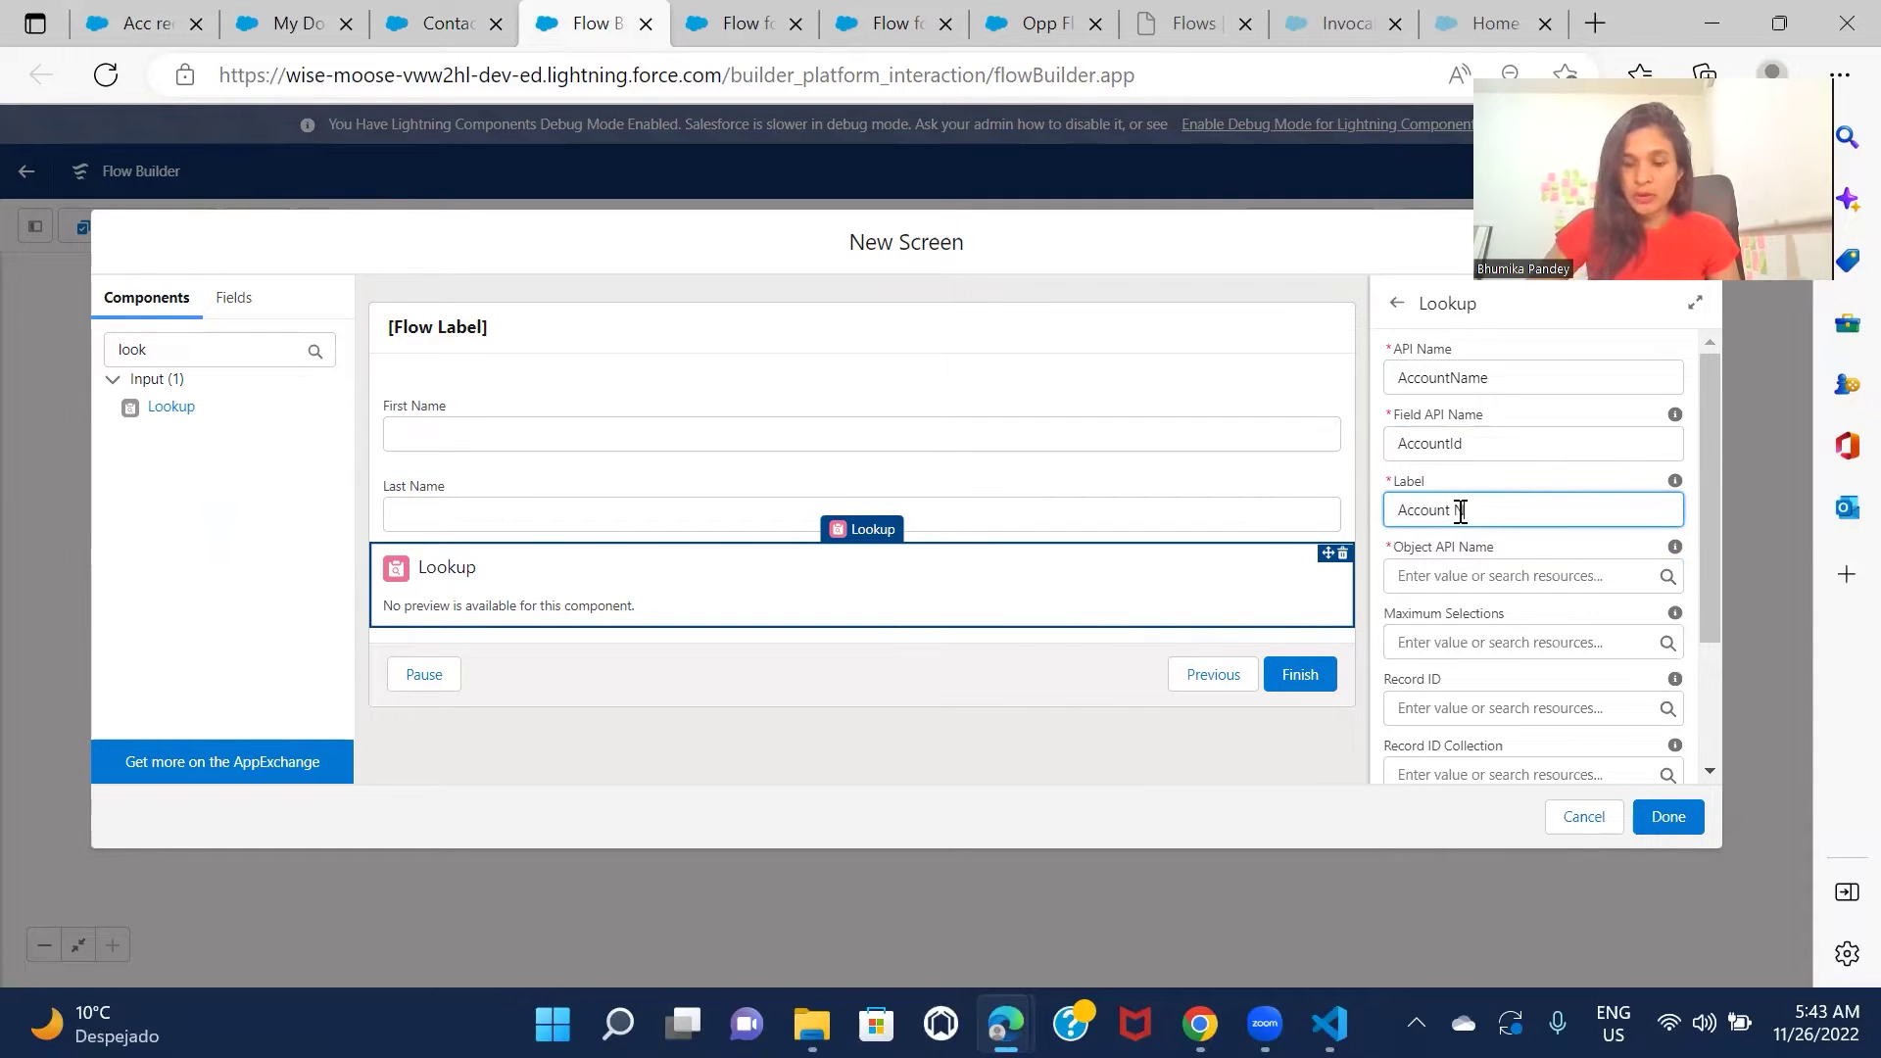
type("Name")
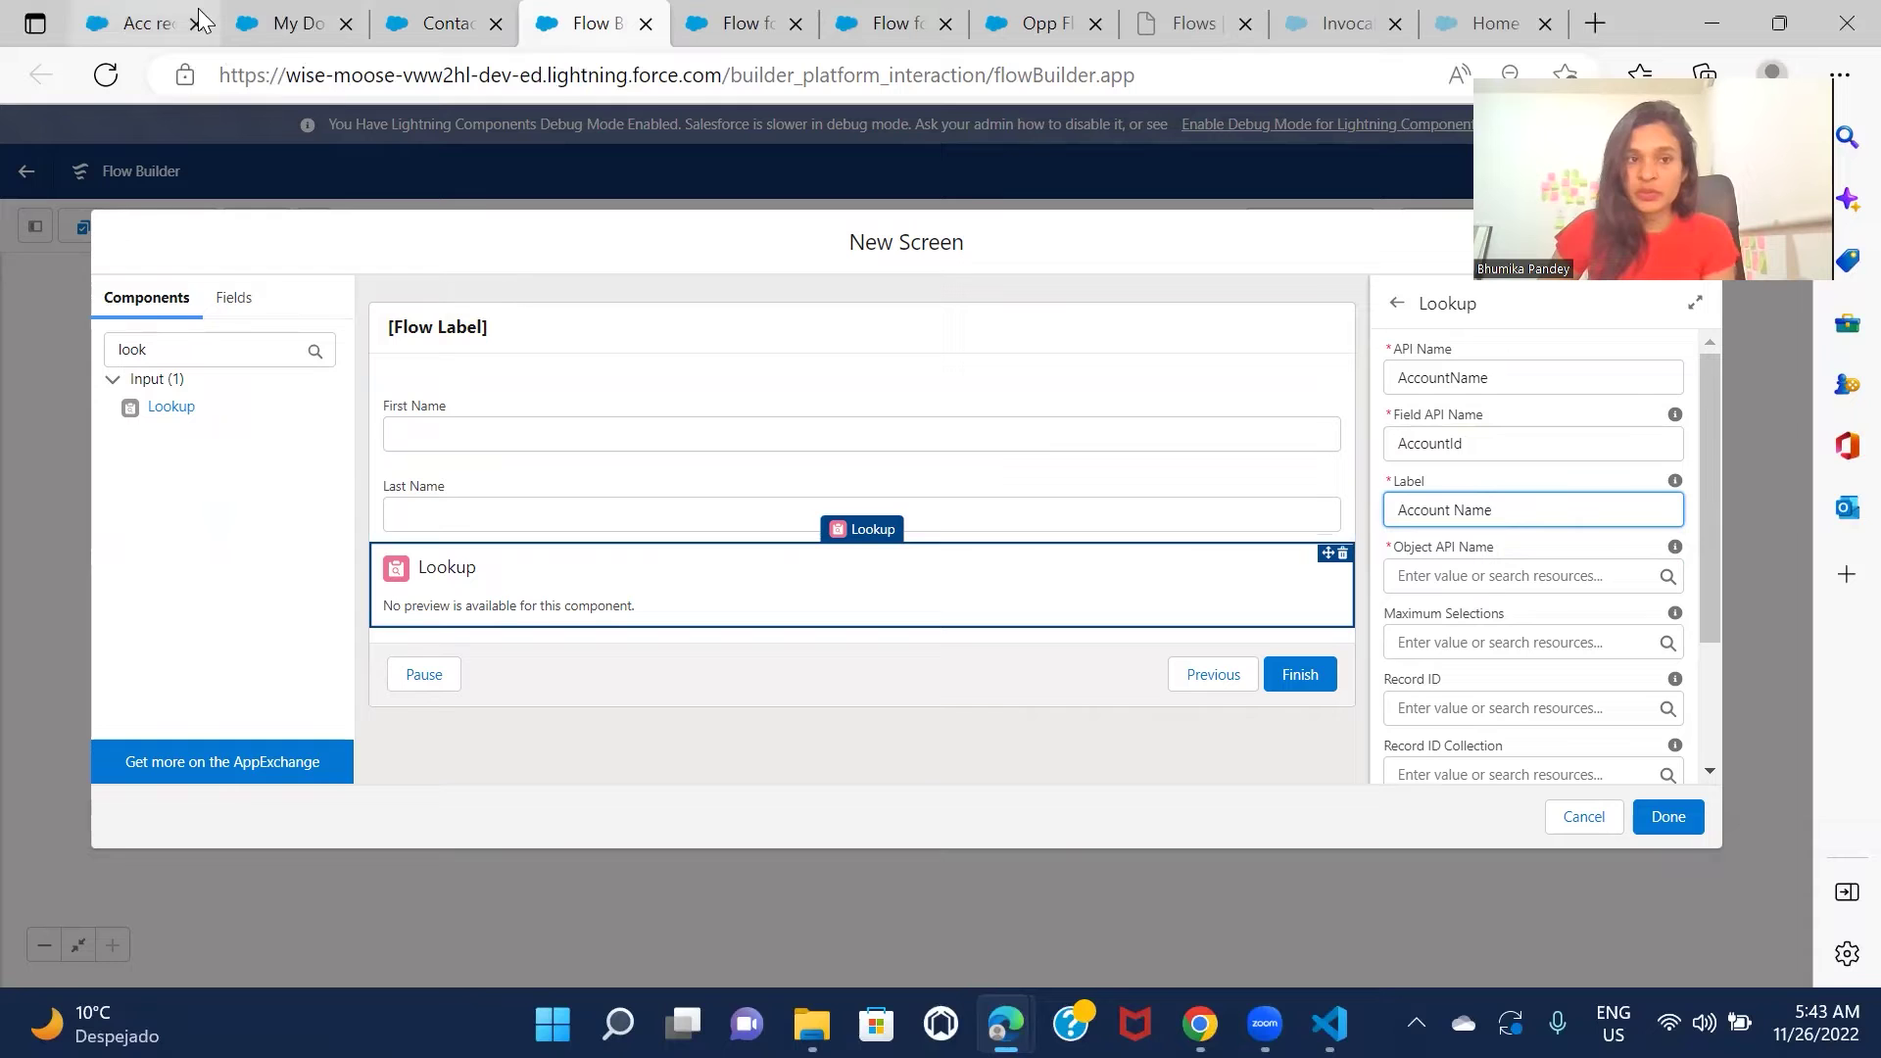
left_click(1534, 485)
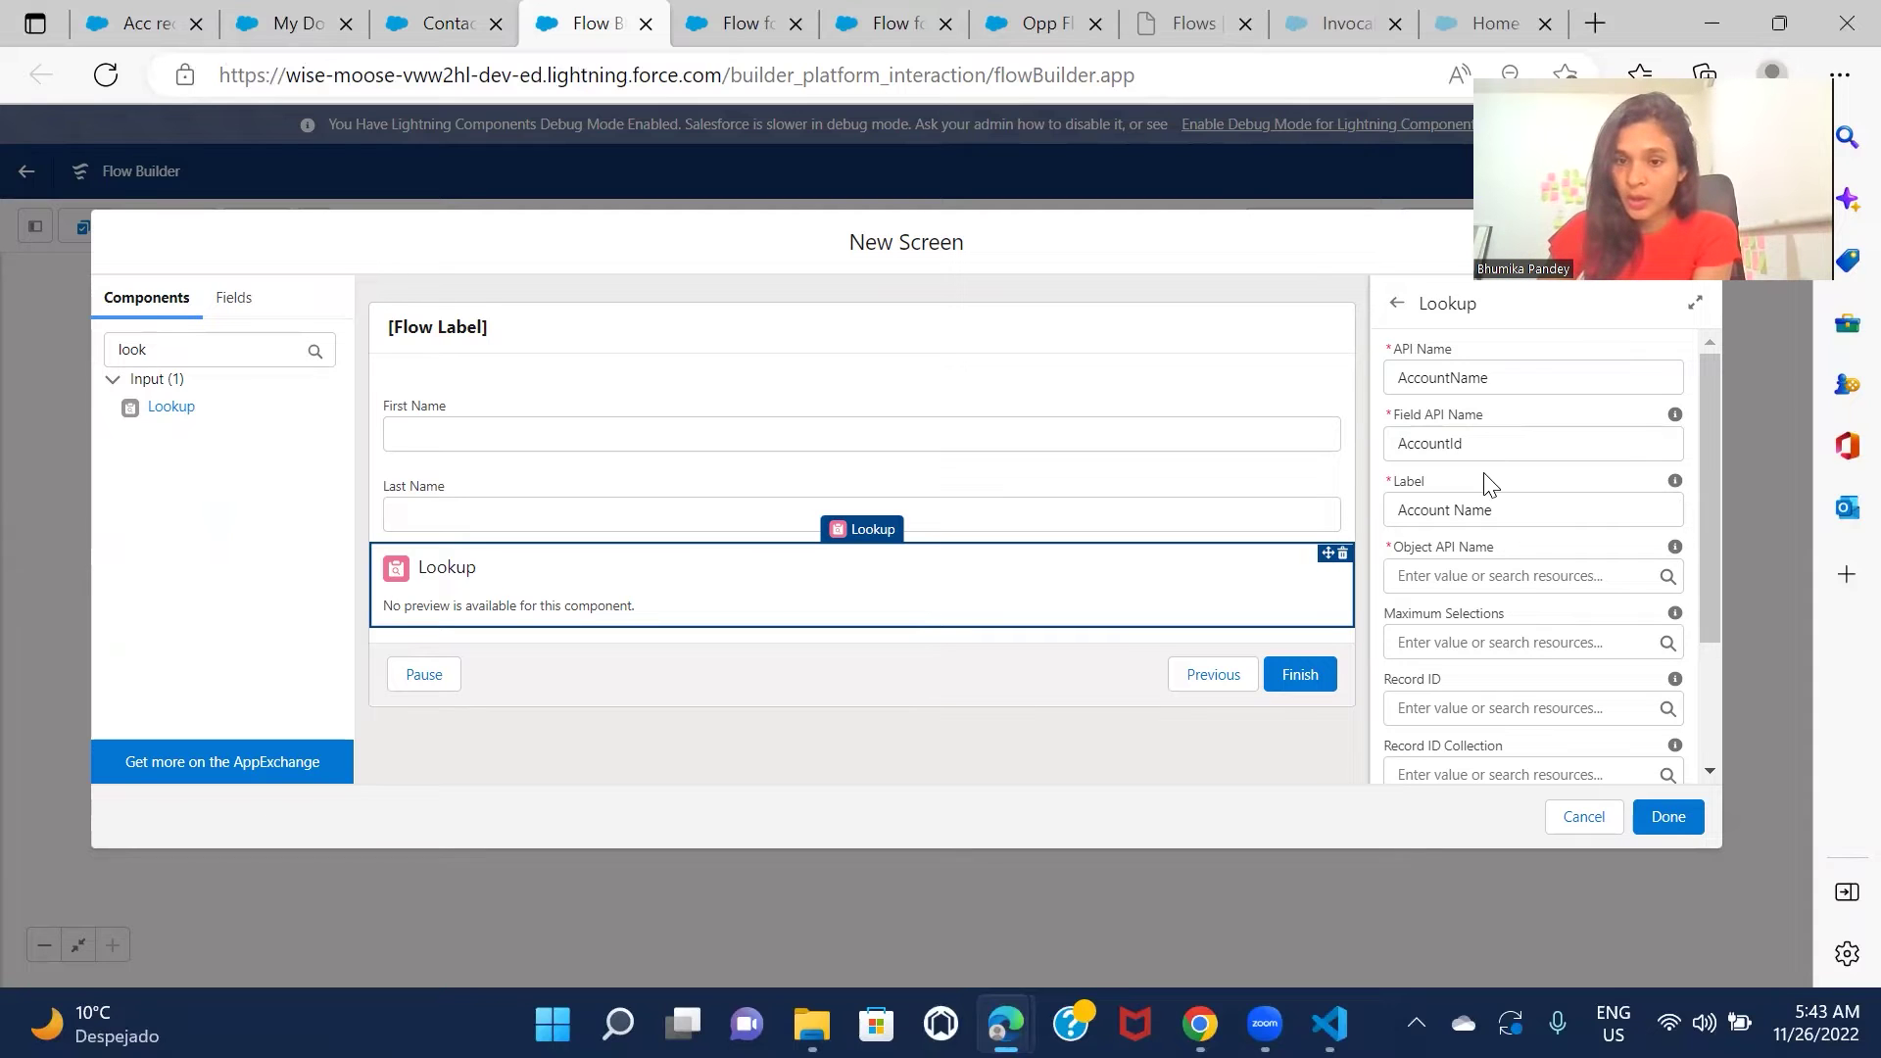
Step: Set the lookup component's Object API Name to Contact
scroll(1520, 485, "down", 1)
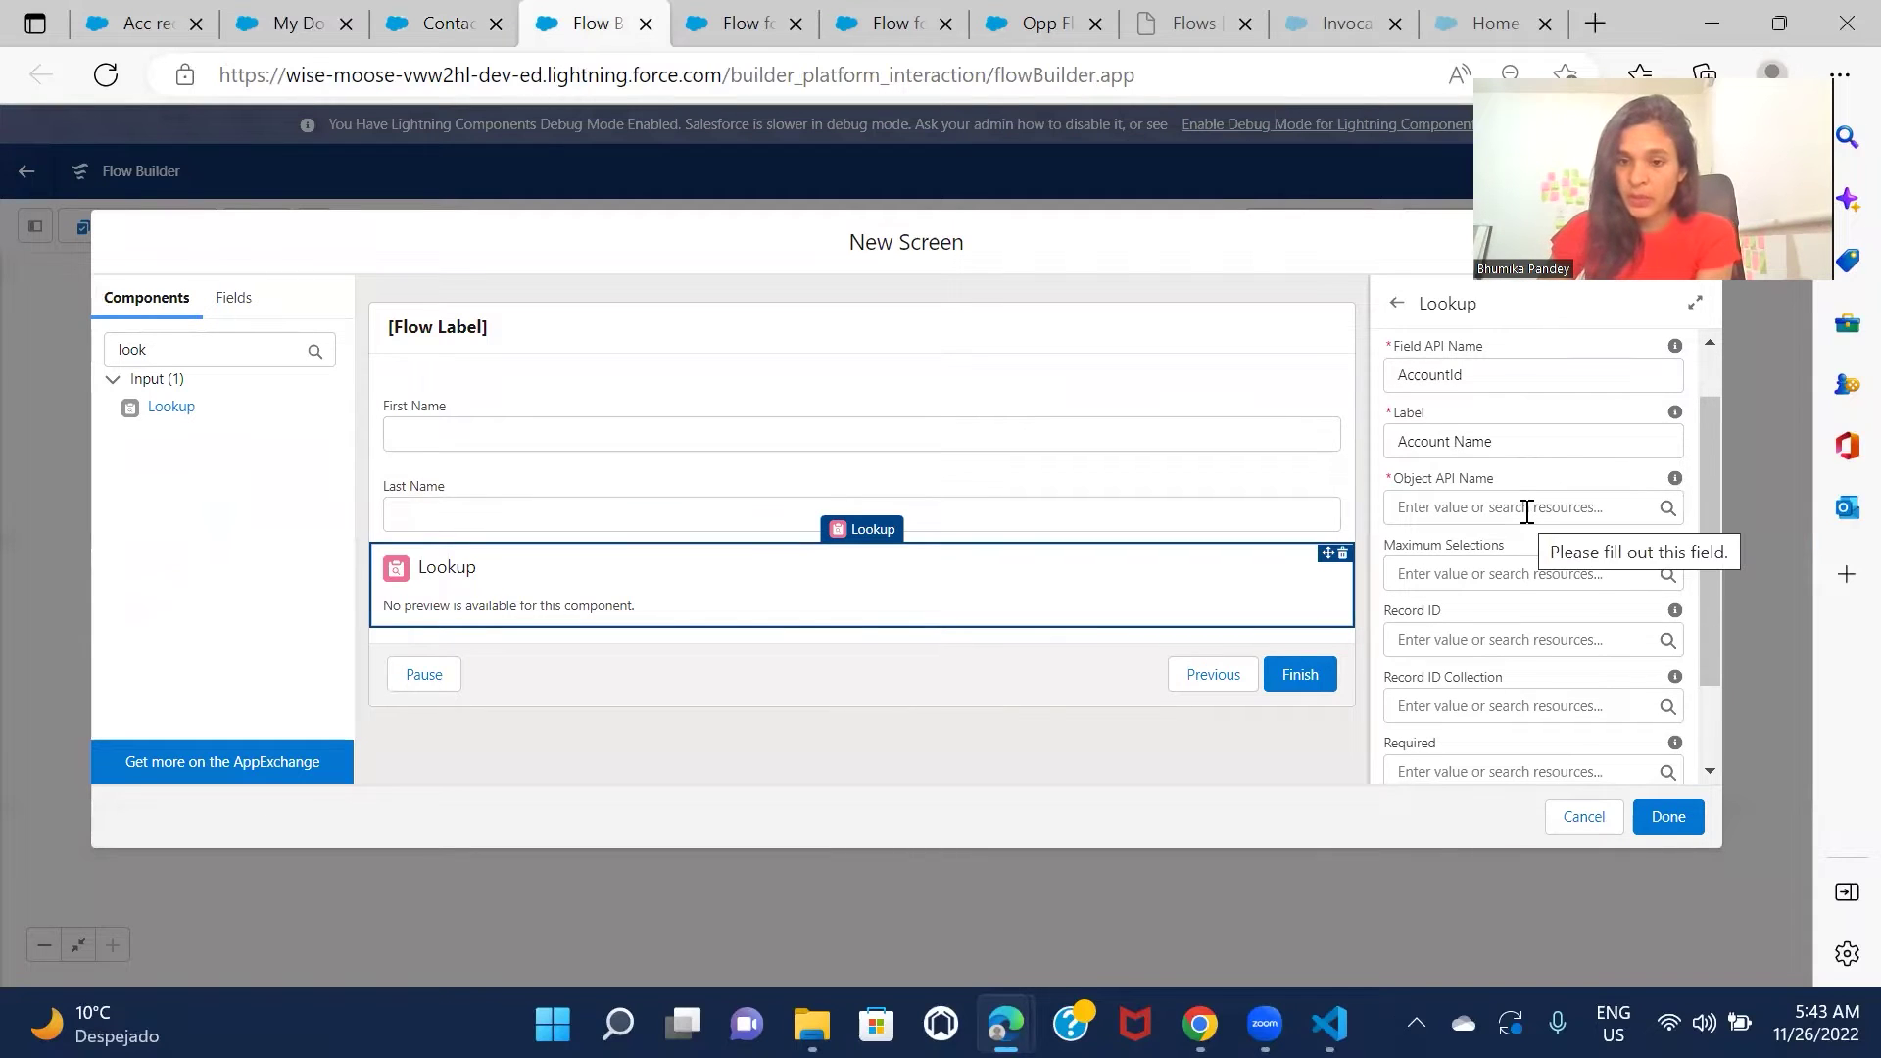
left_click(1526, 511)
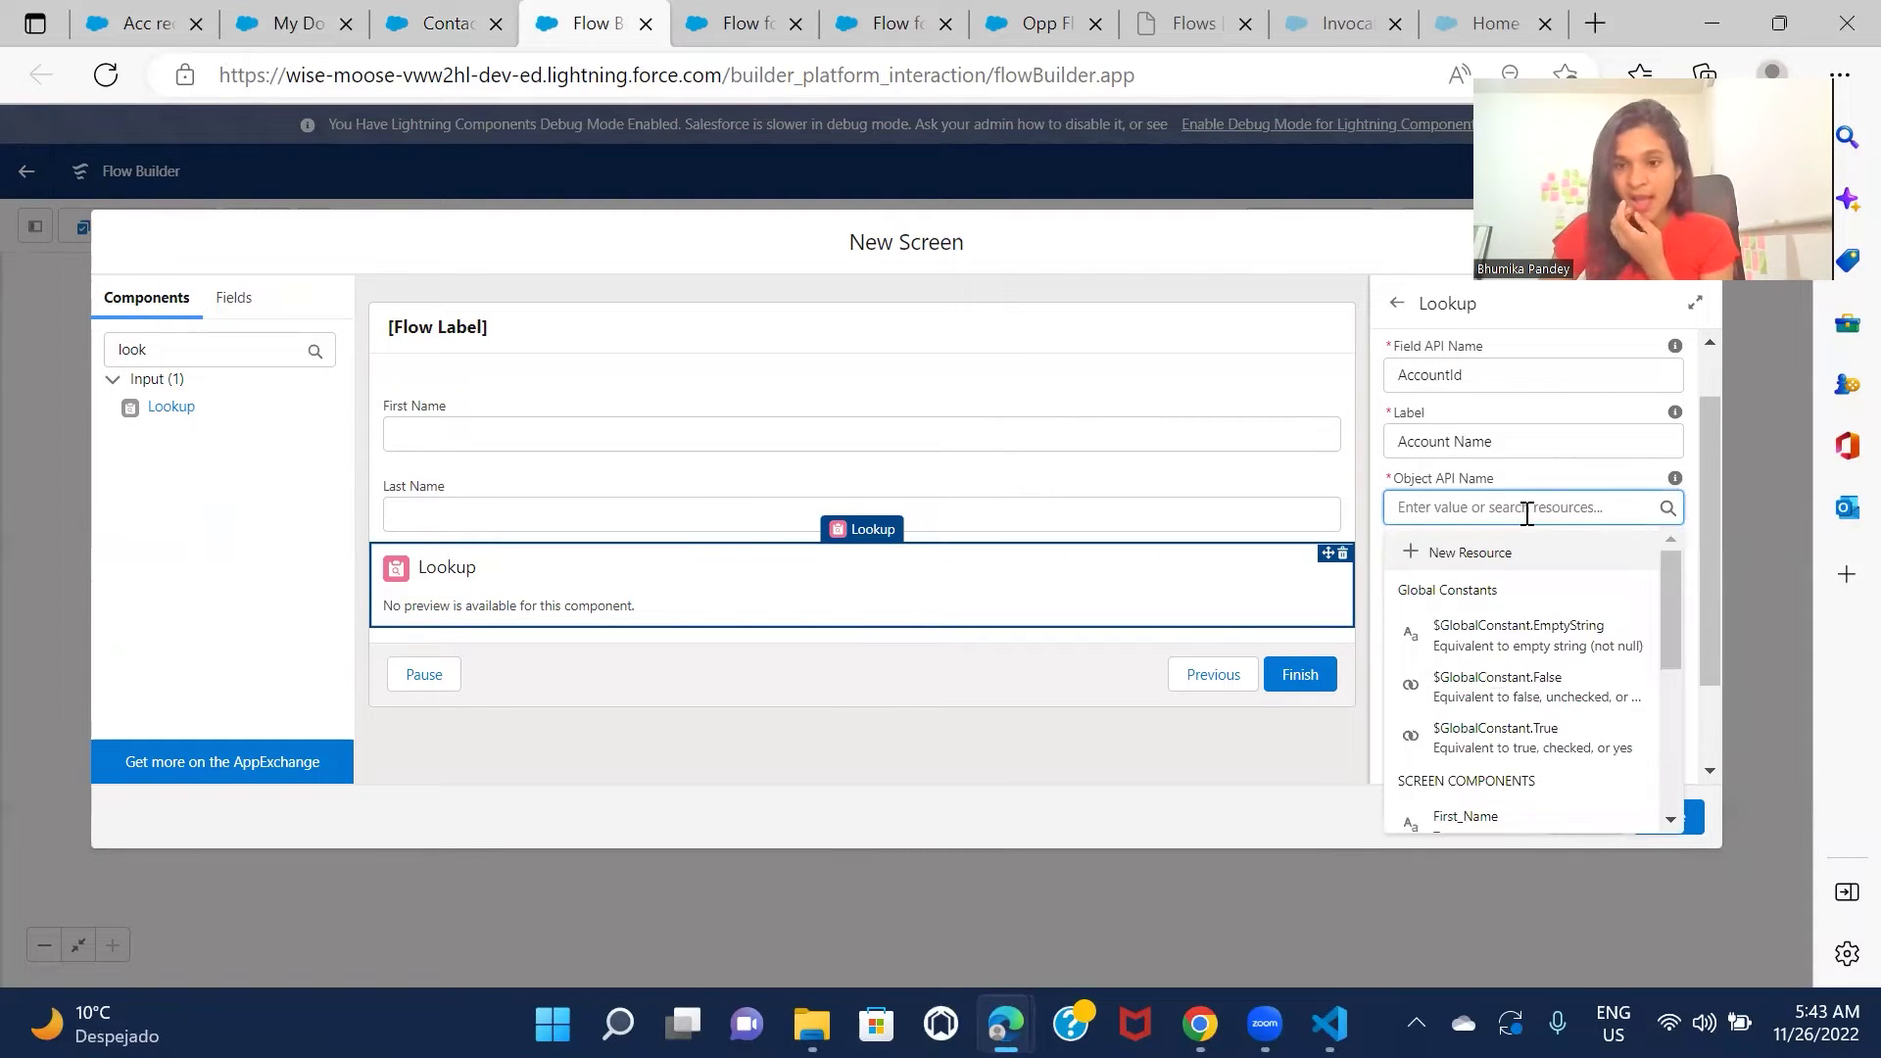
mouse_move(1676, 480)
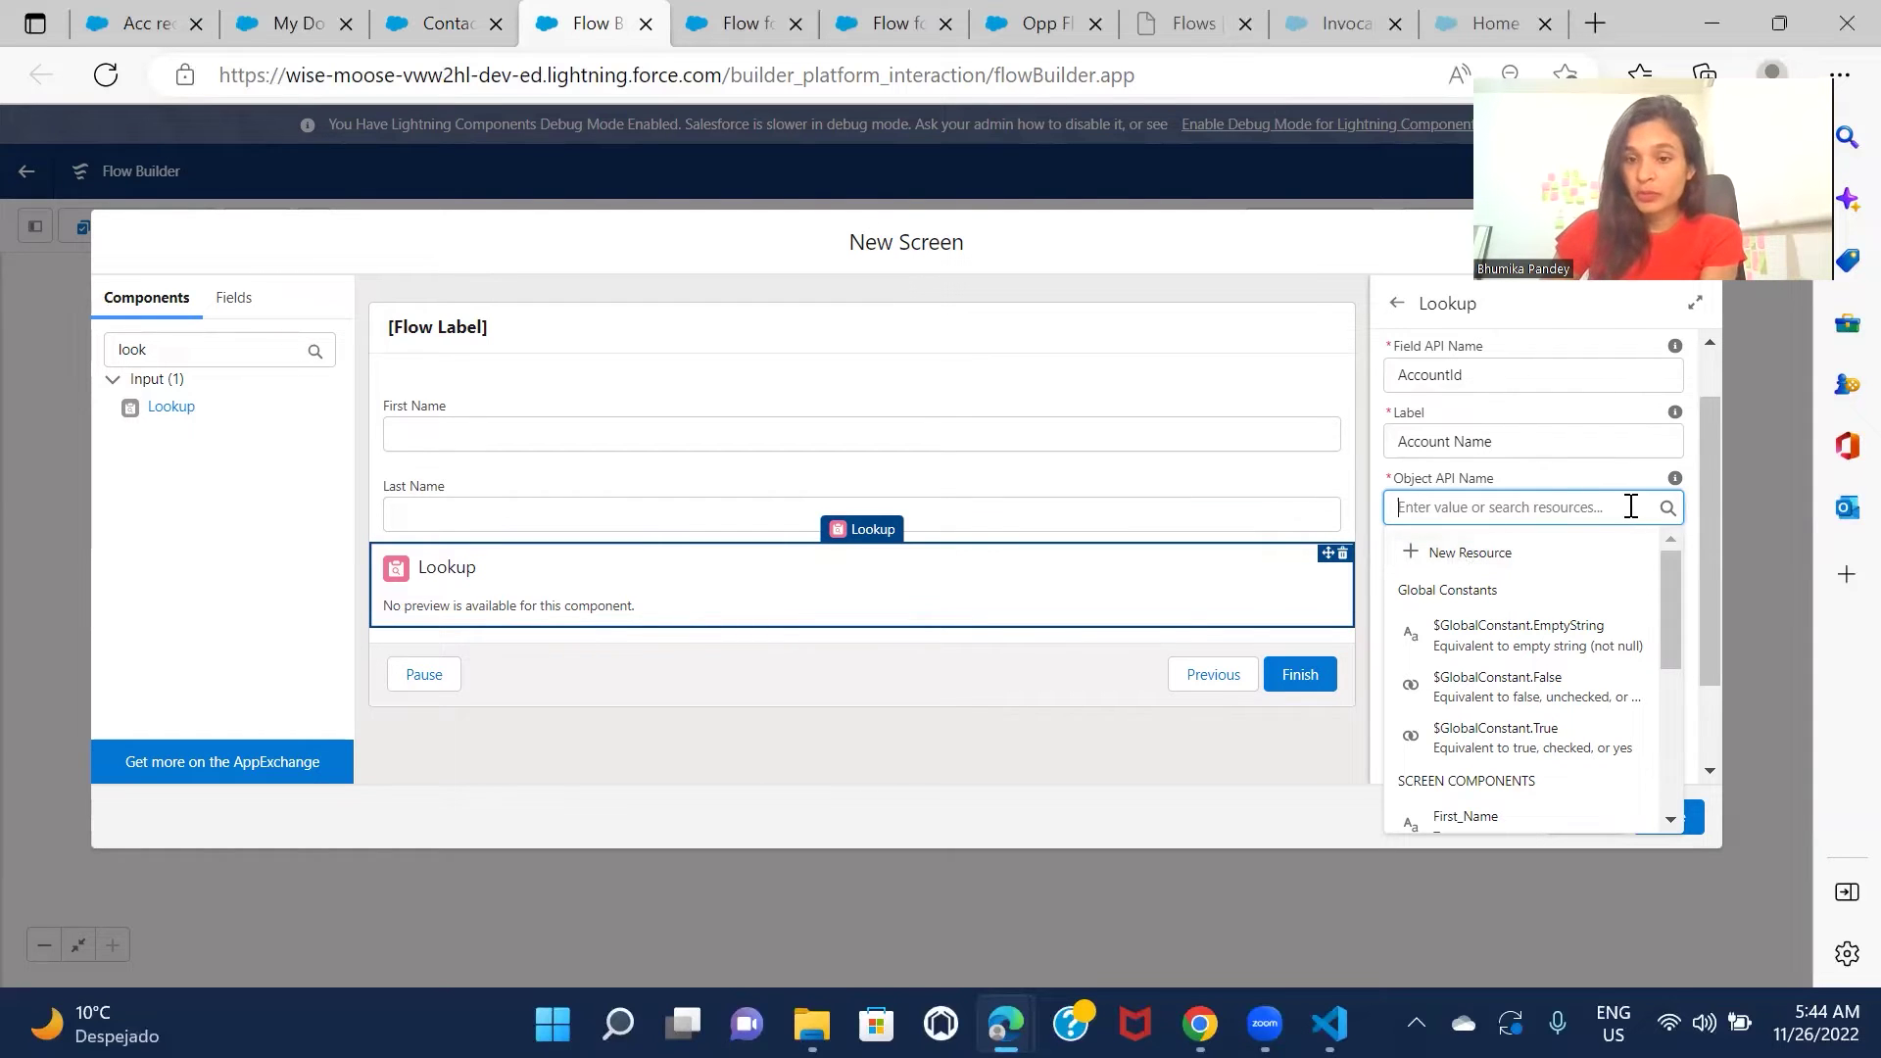
type("Cont")
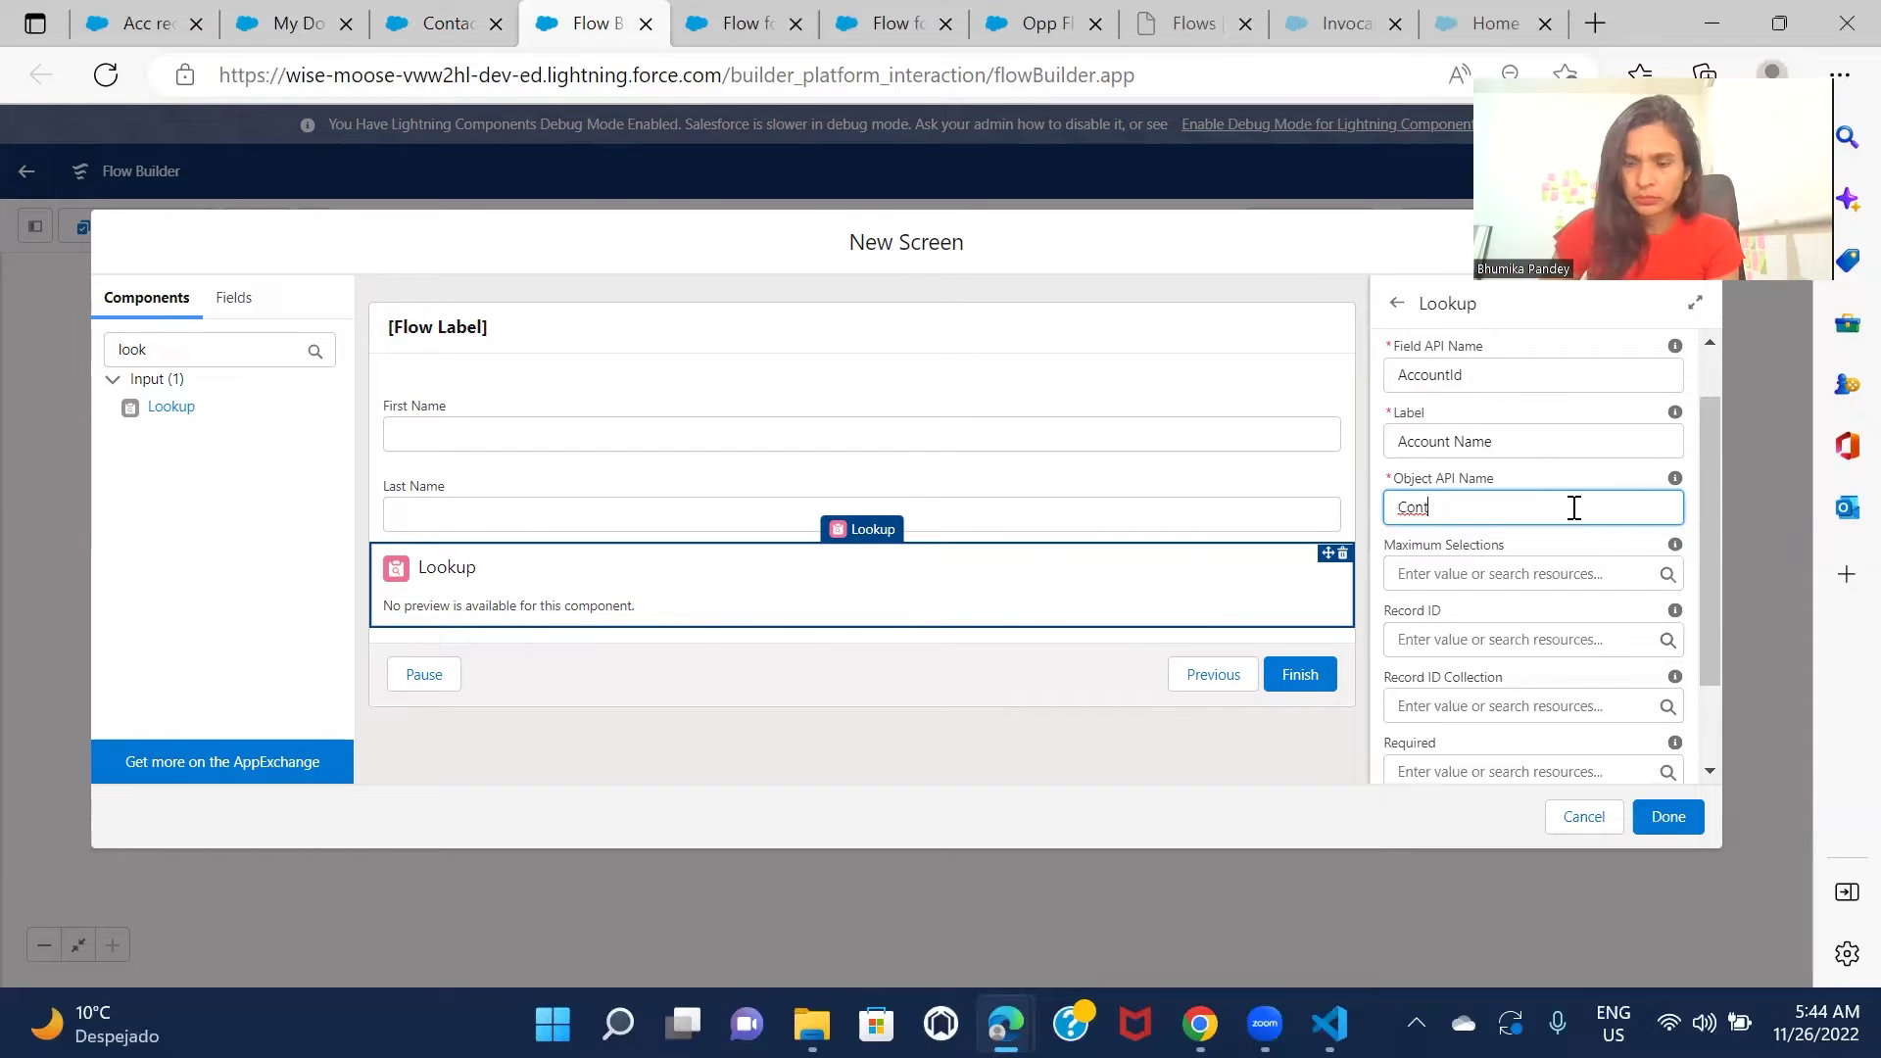
key("BackSpace")
key("BackSpace")
key("BackSpace")
key("BackSpace")
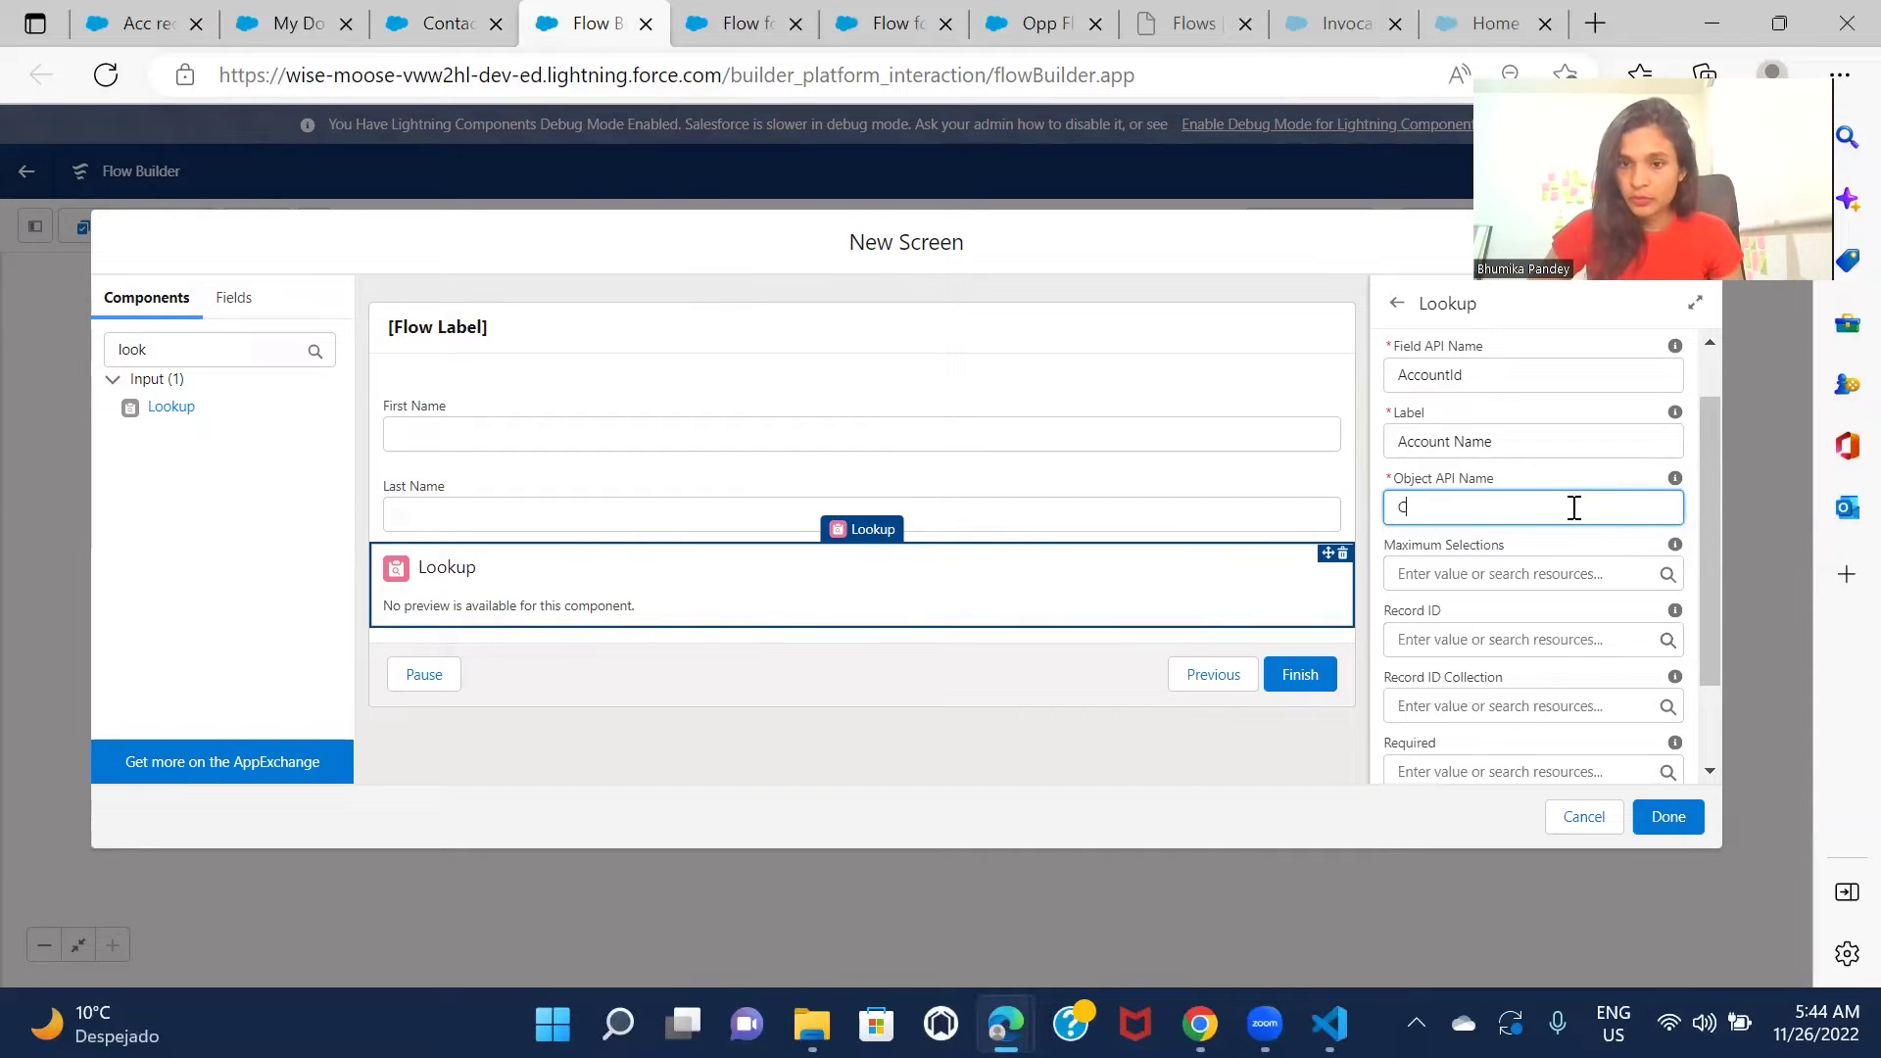
type("Con")
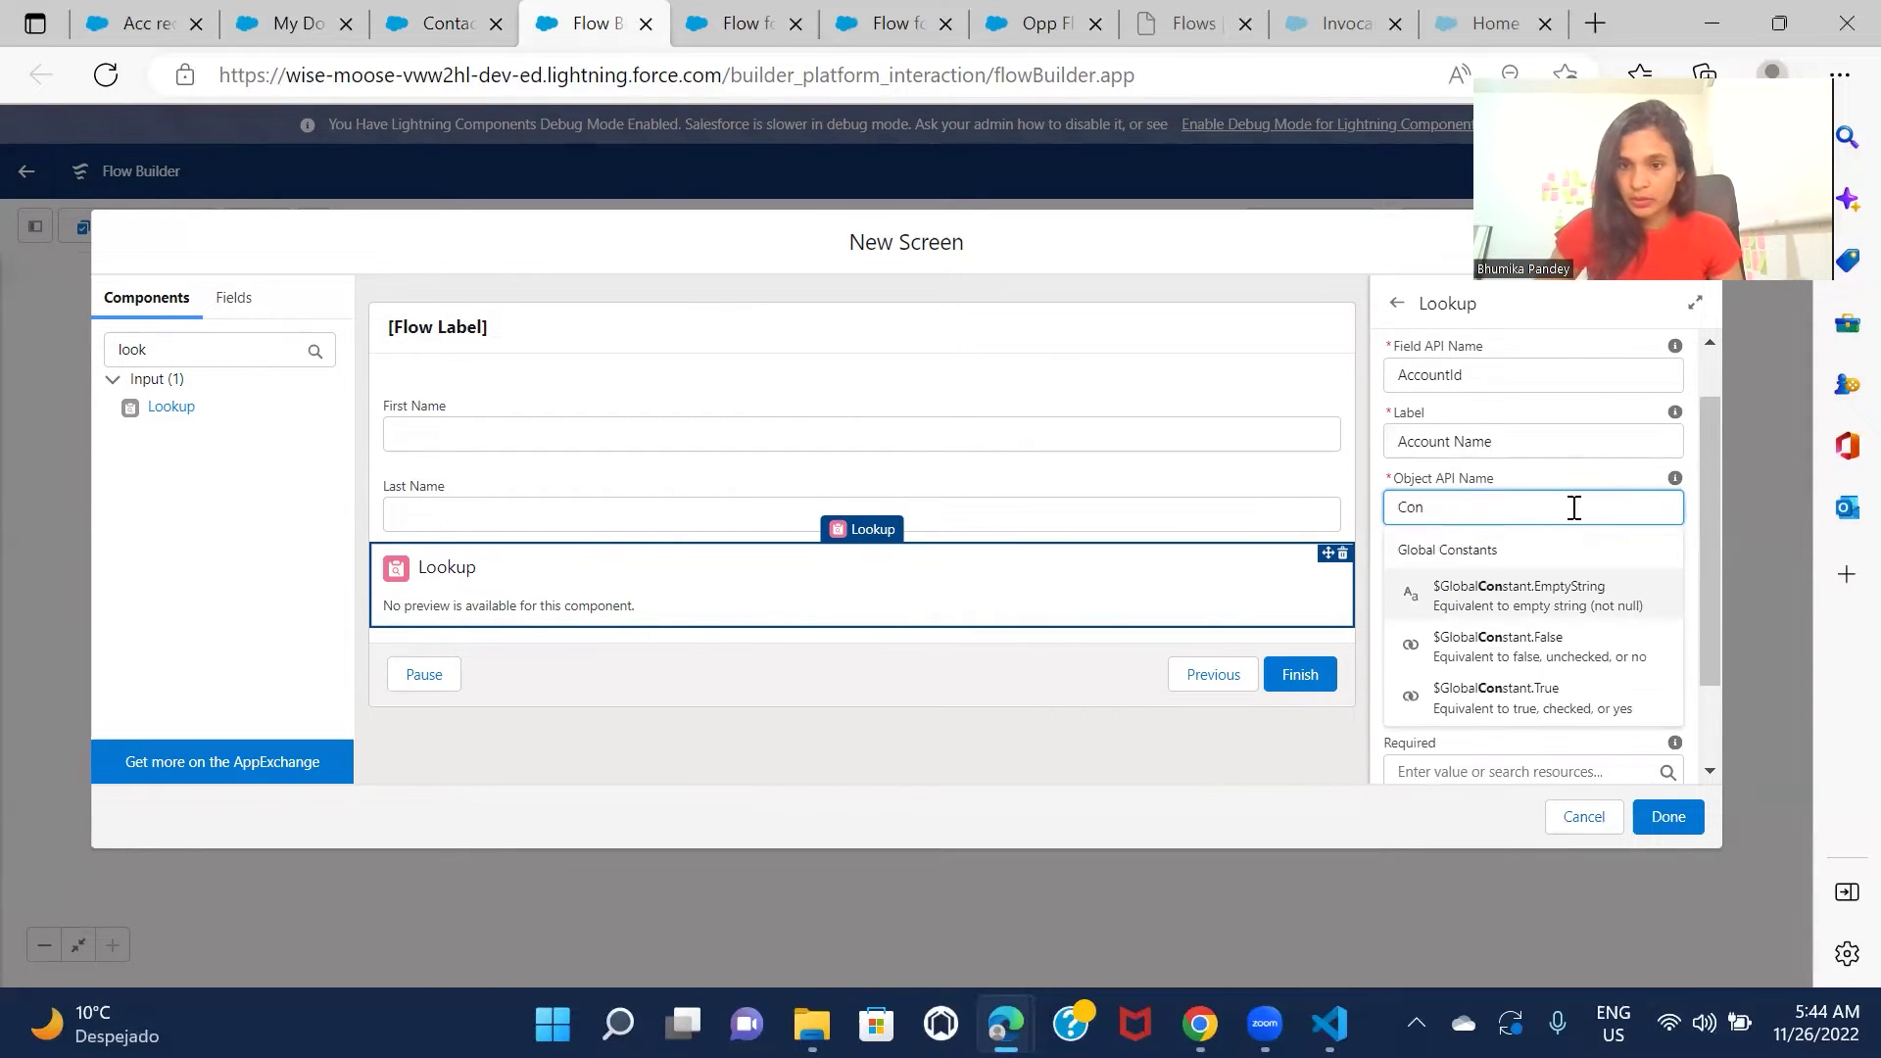
type("tact")
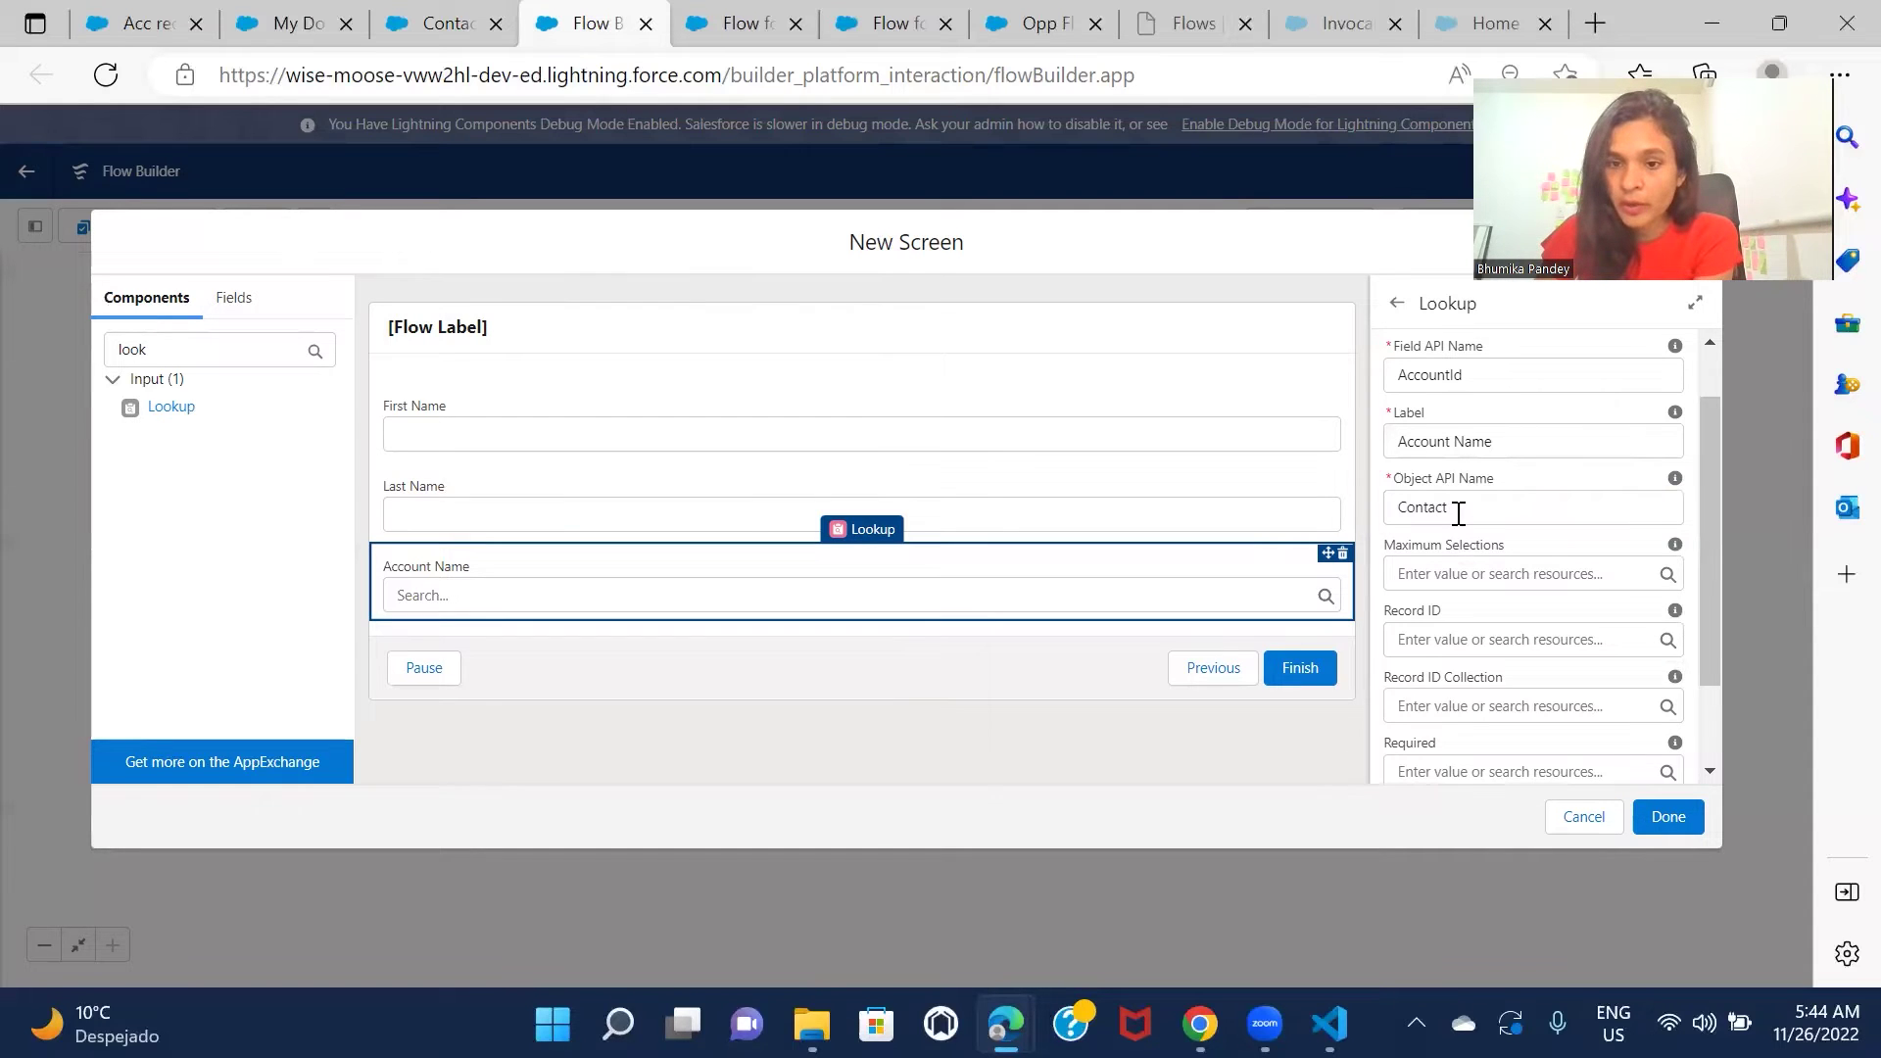
scroll(1528, 549, "down", 2)
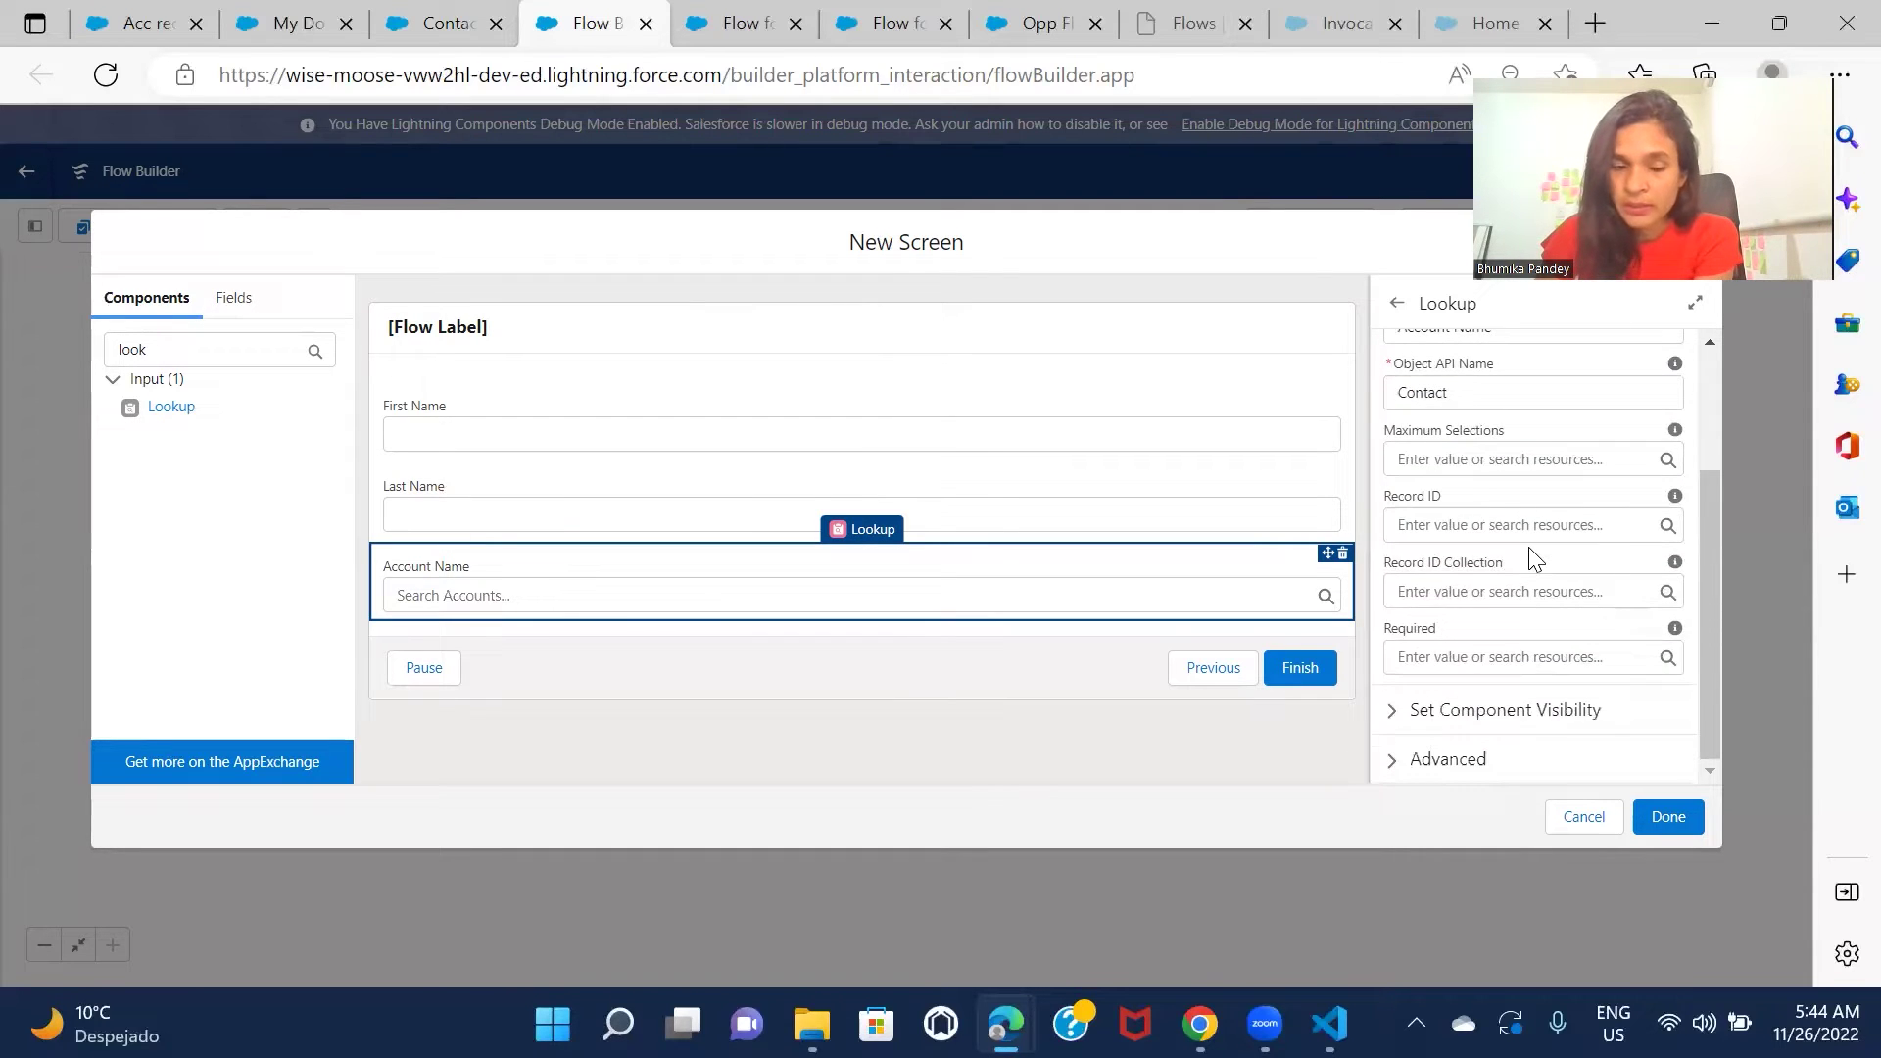
scroll(1534, 558, "up", 3)
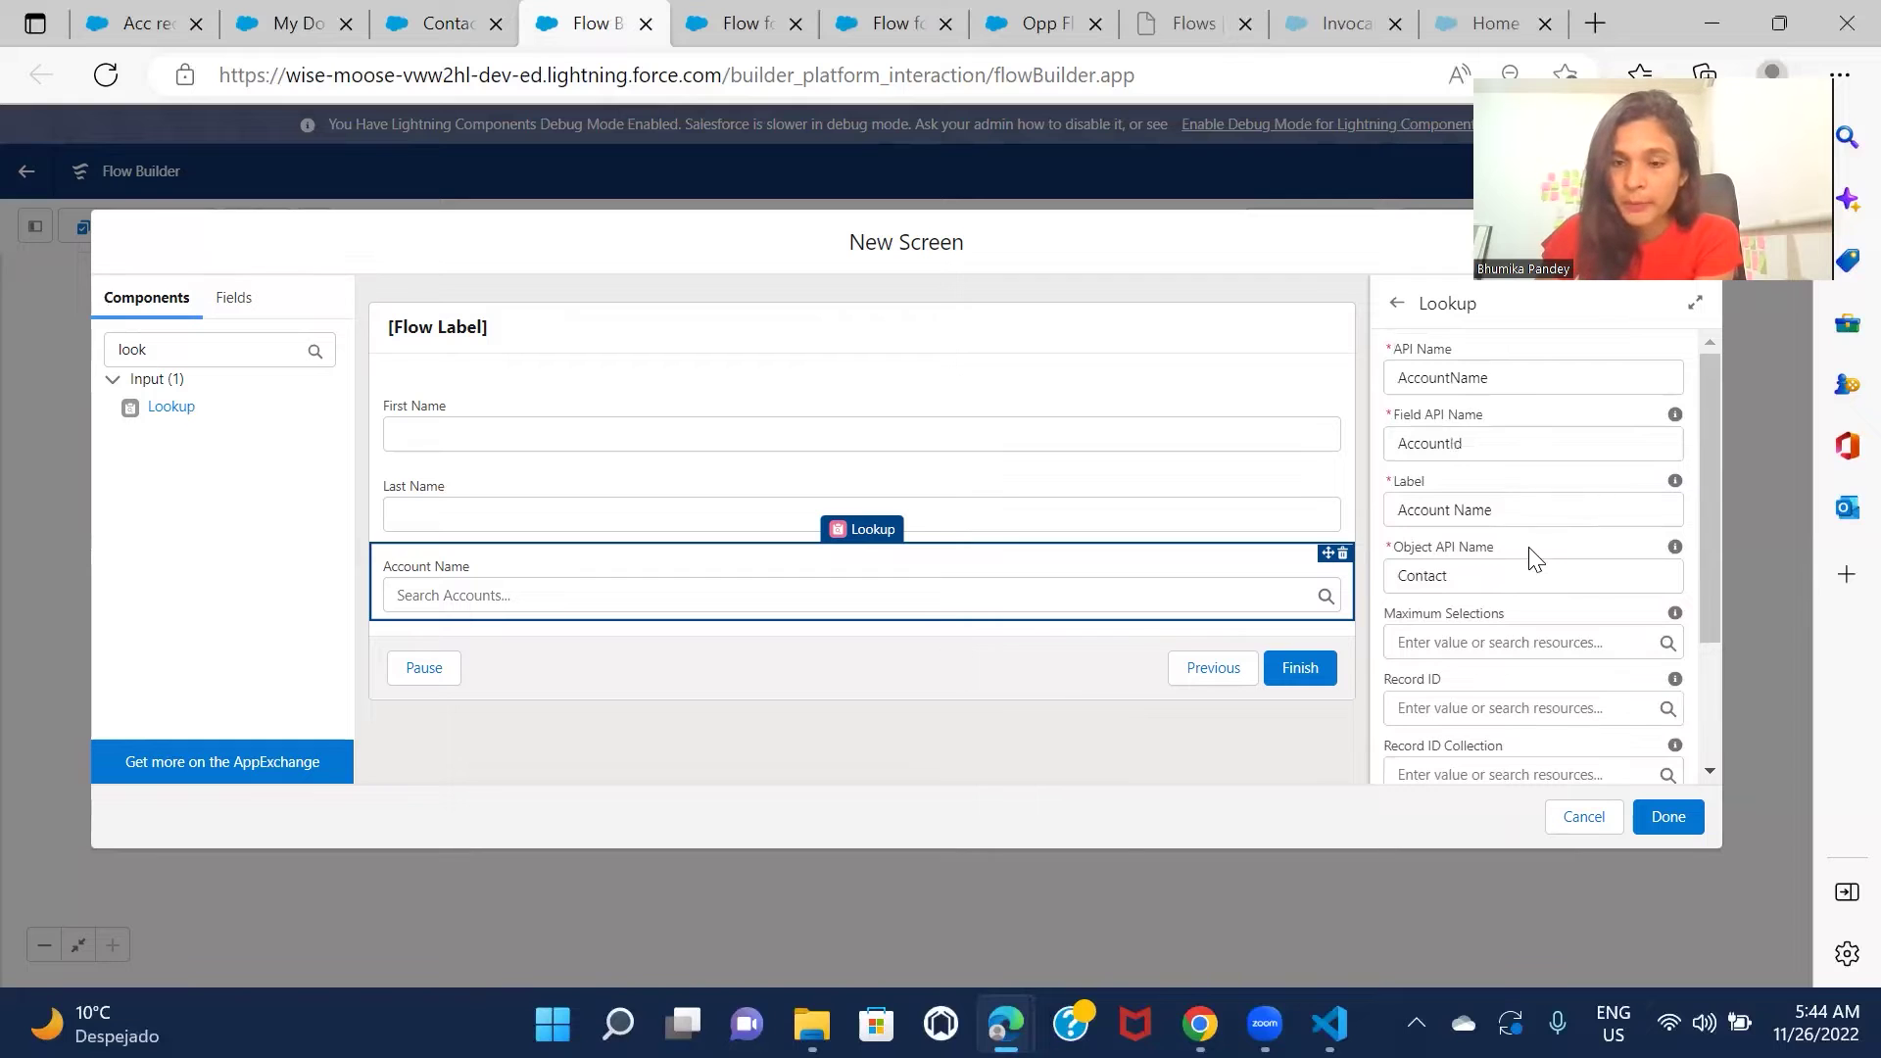
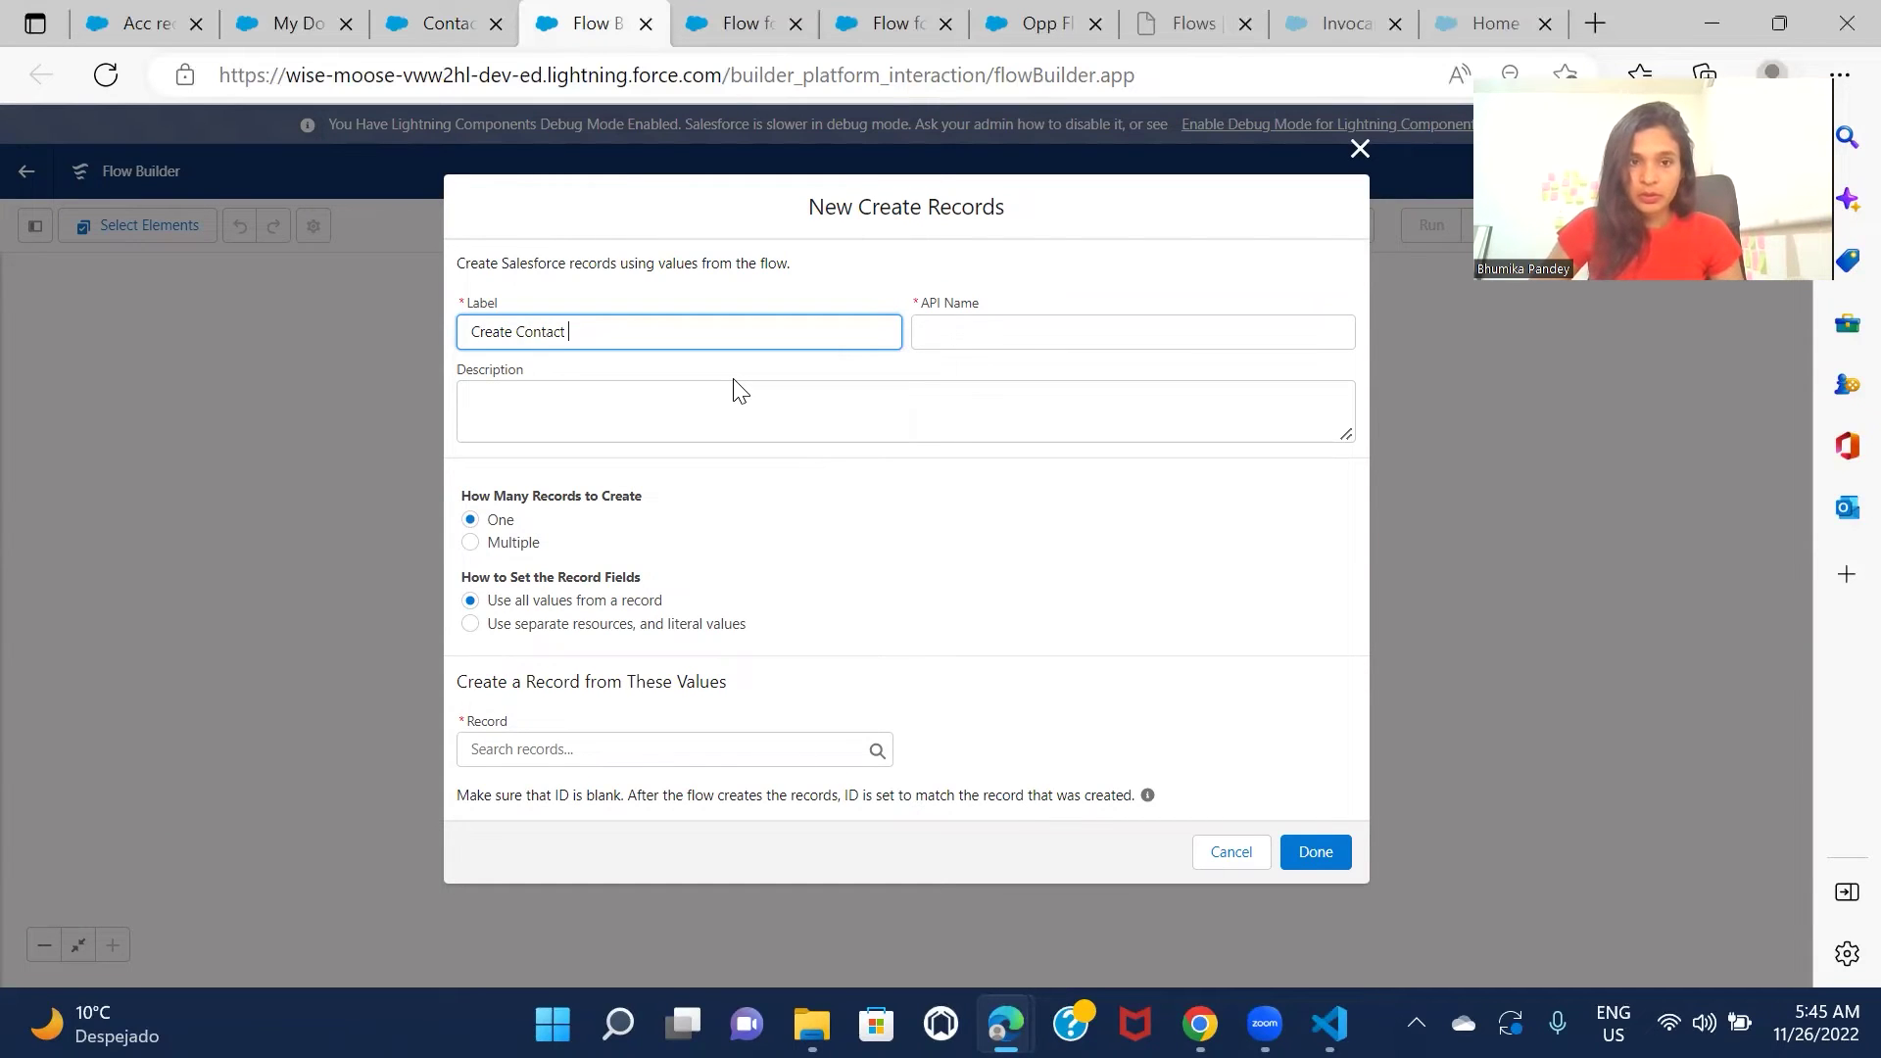
Step: Label the new Create Records element Create Contact record and have it create a Contact using separate resources and literal values
left_click(944, 545)
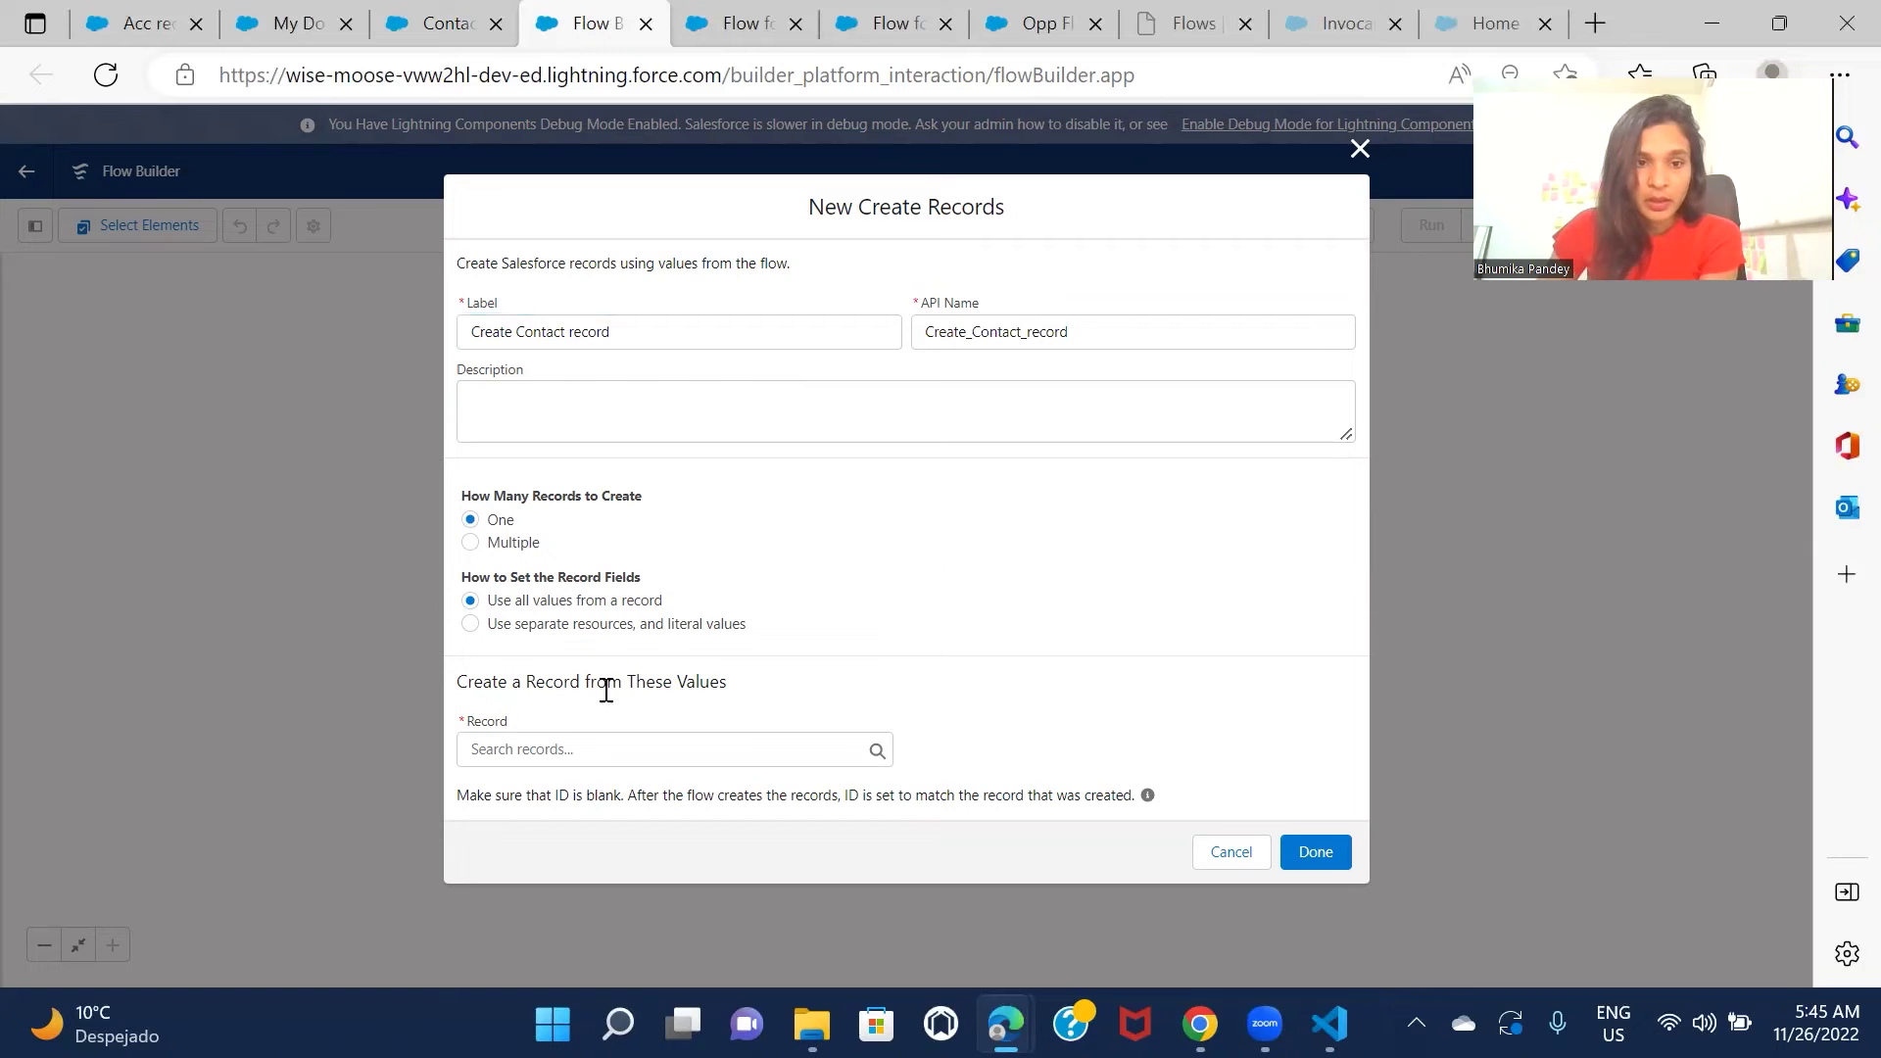
left_click(697, 623)
left_click(659, 771)
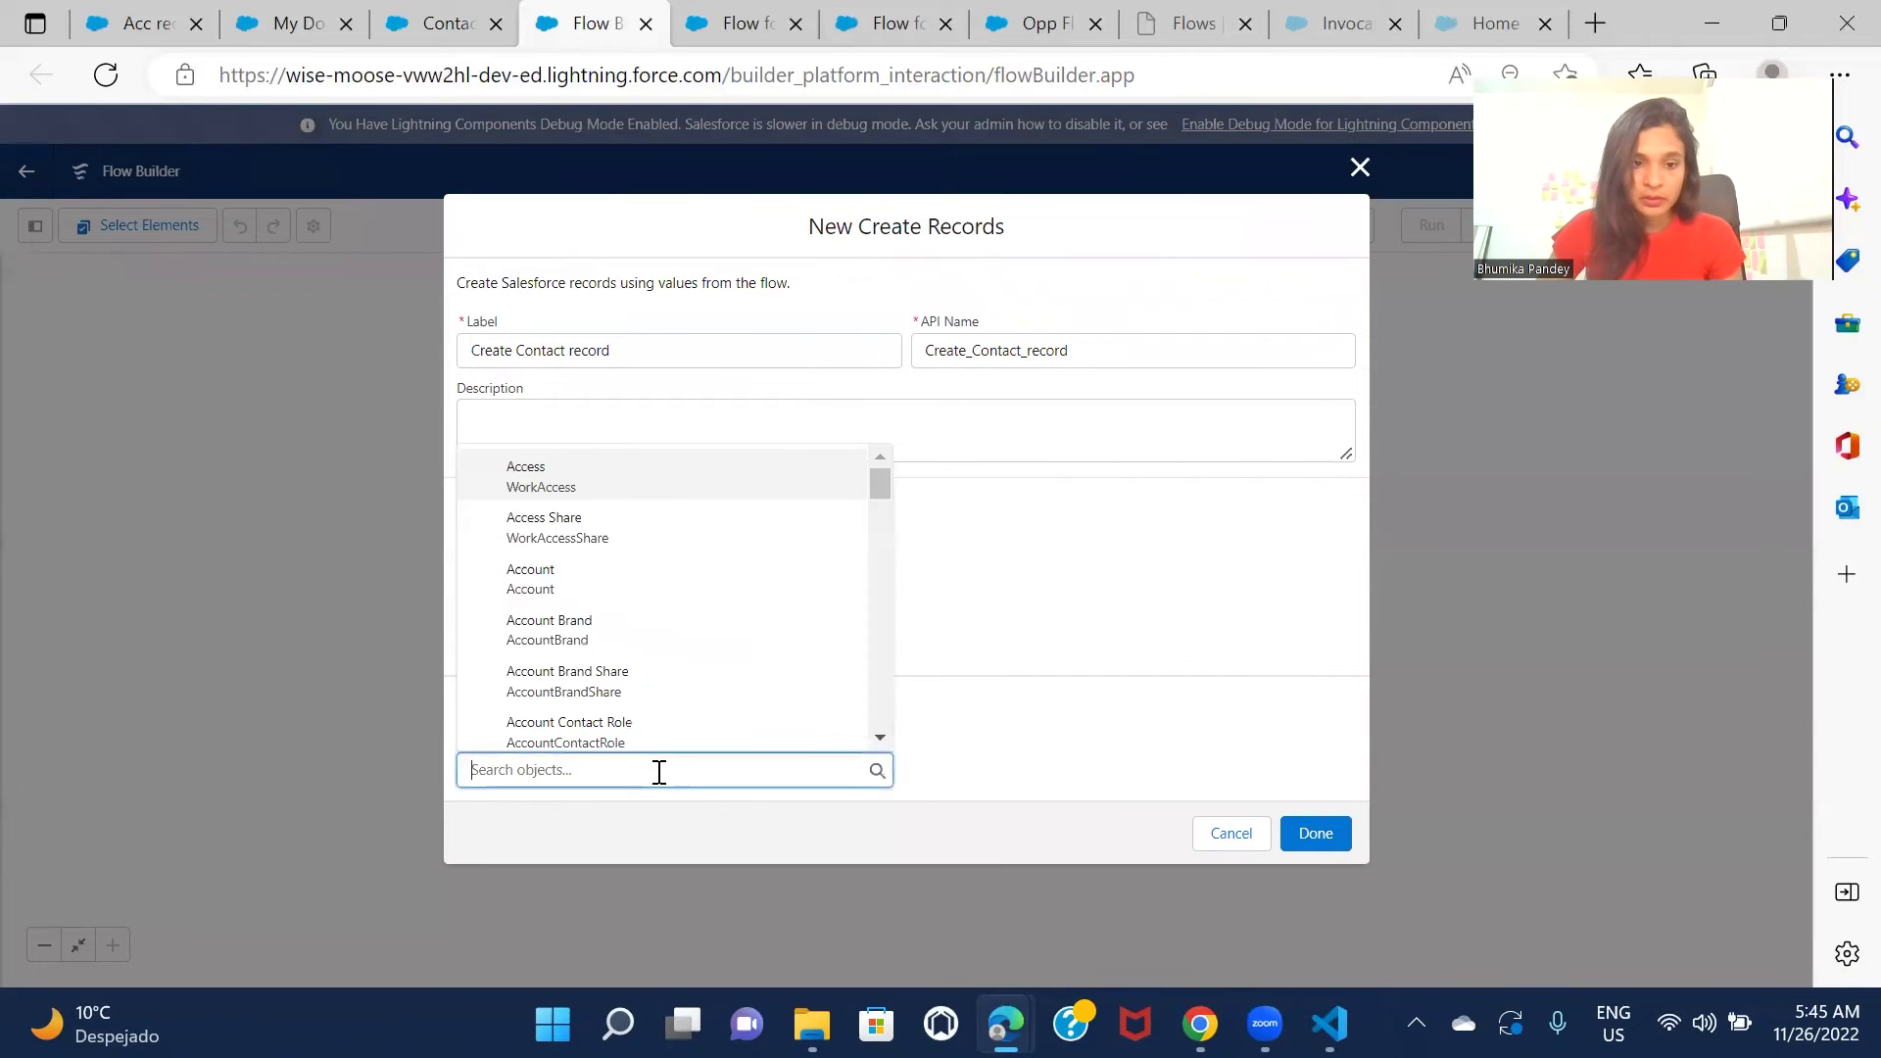
type("Cont")
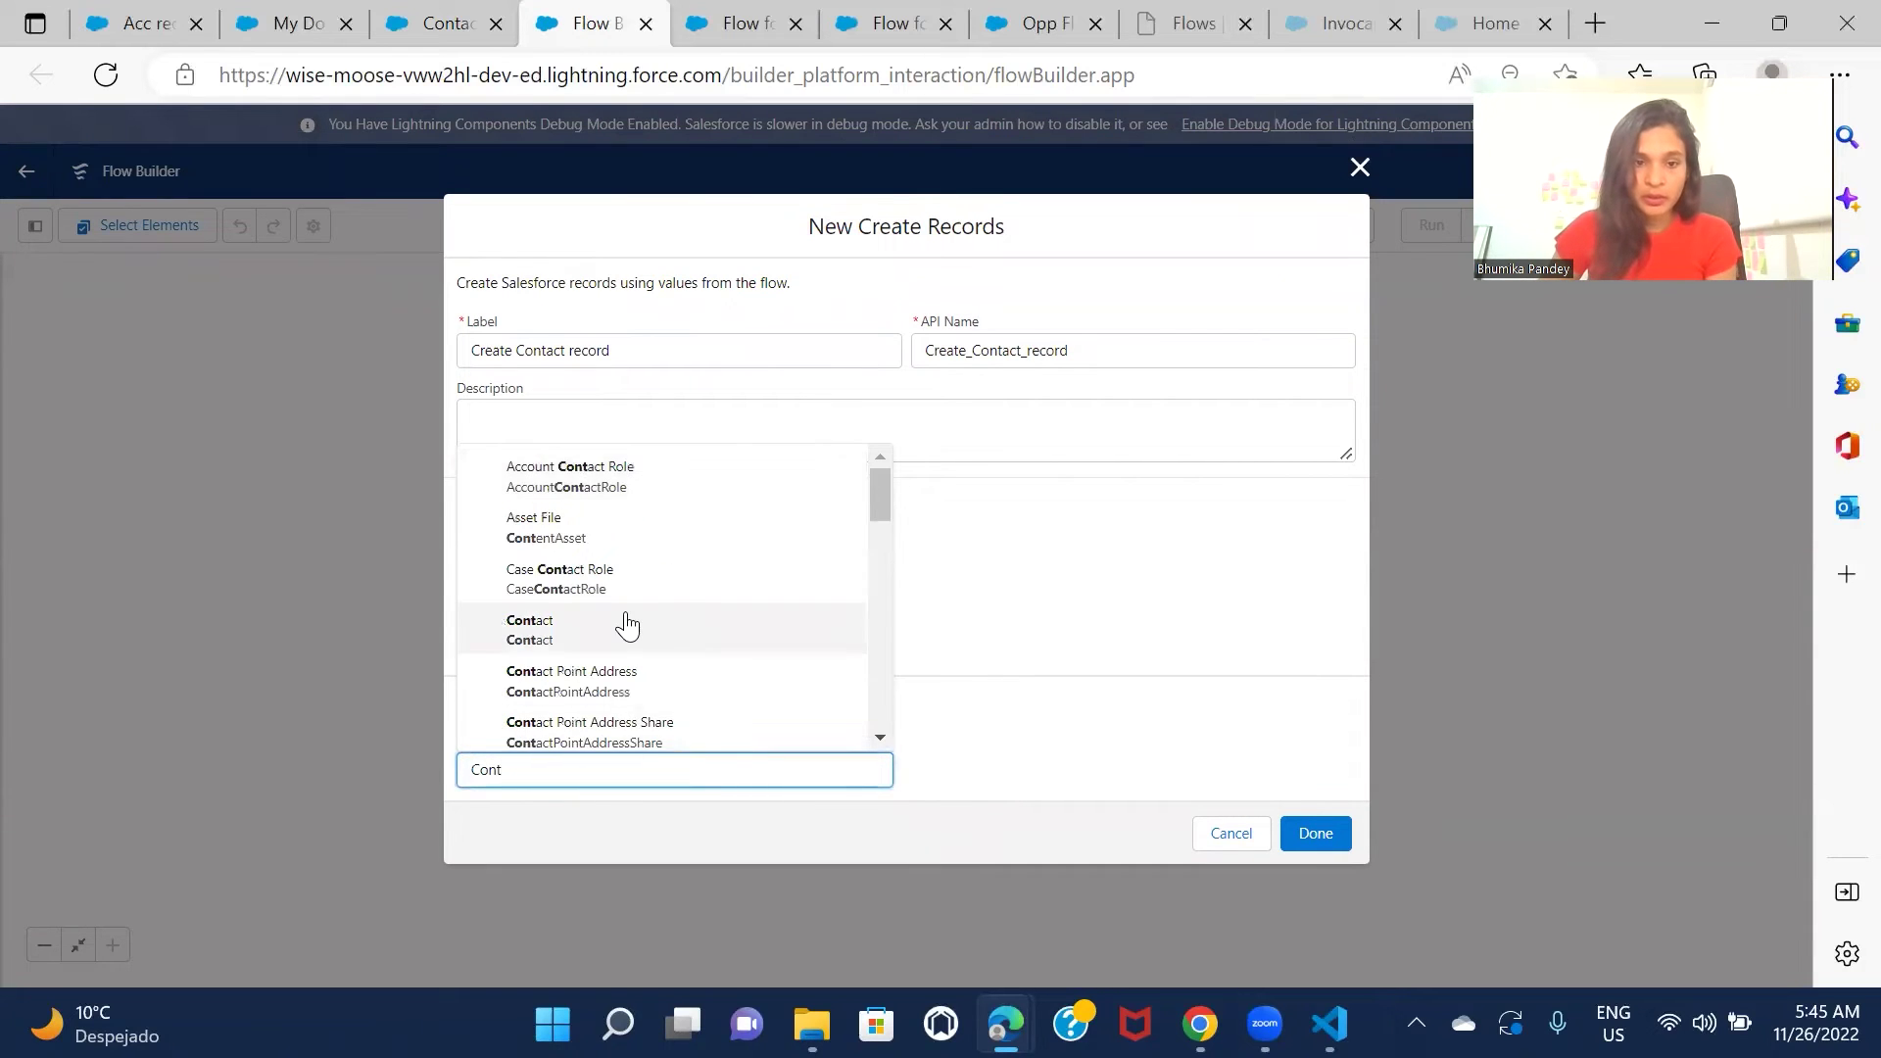
left_click(621, 623)
scroll(1028, 603, "down", 2)
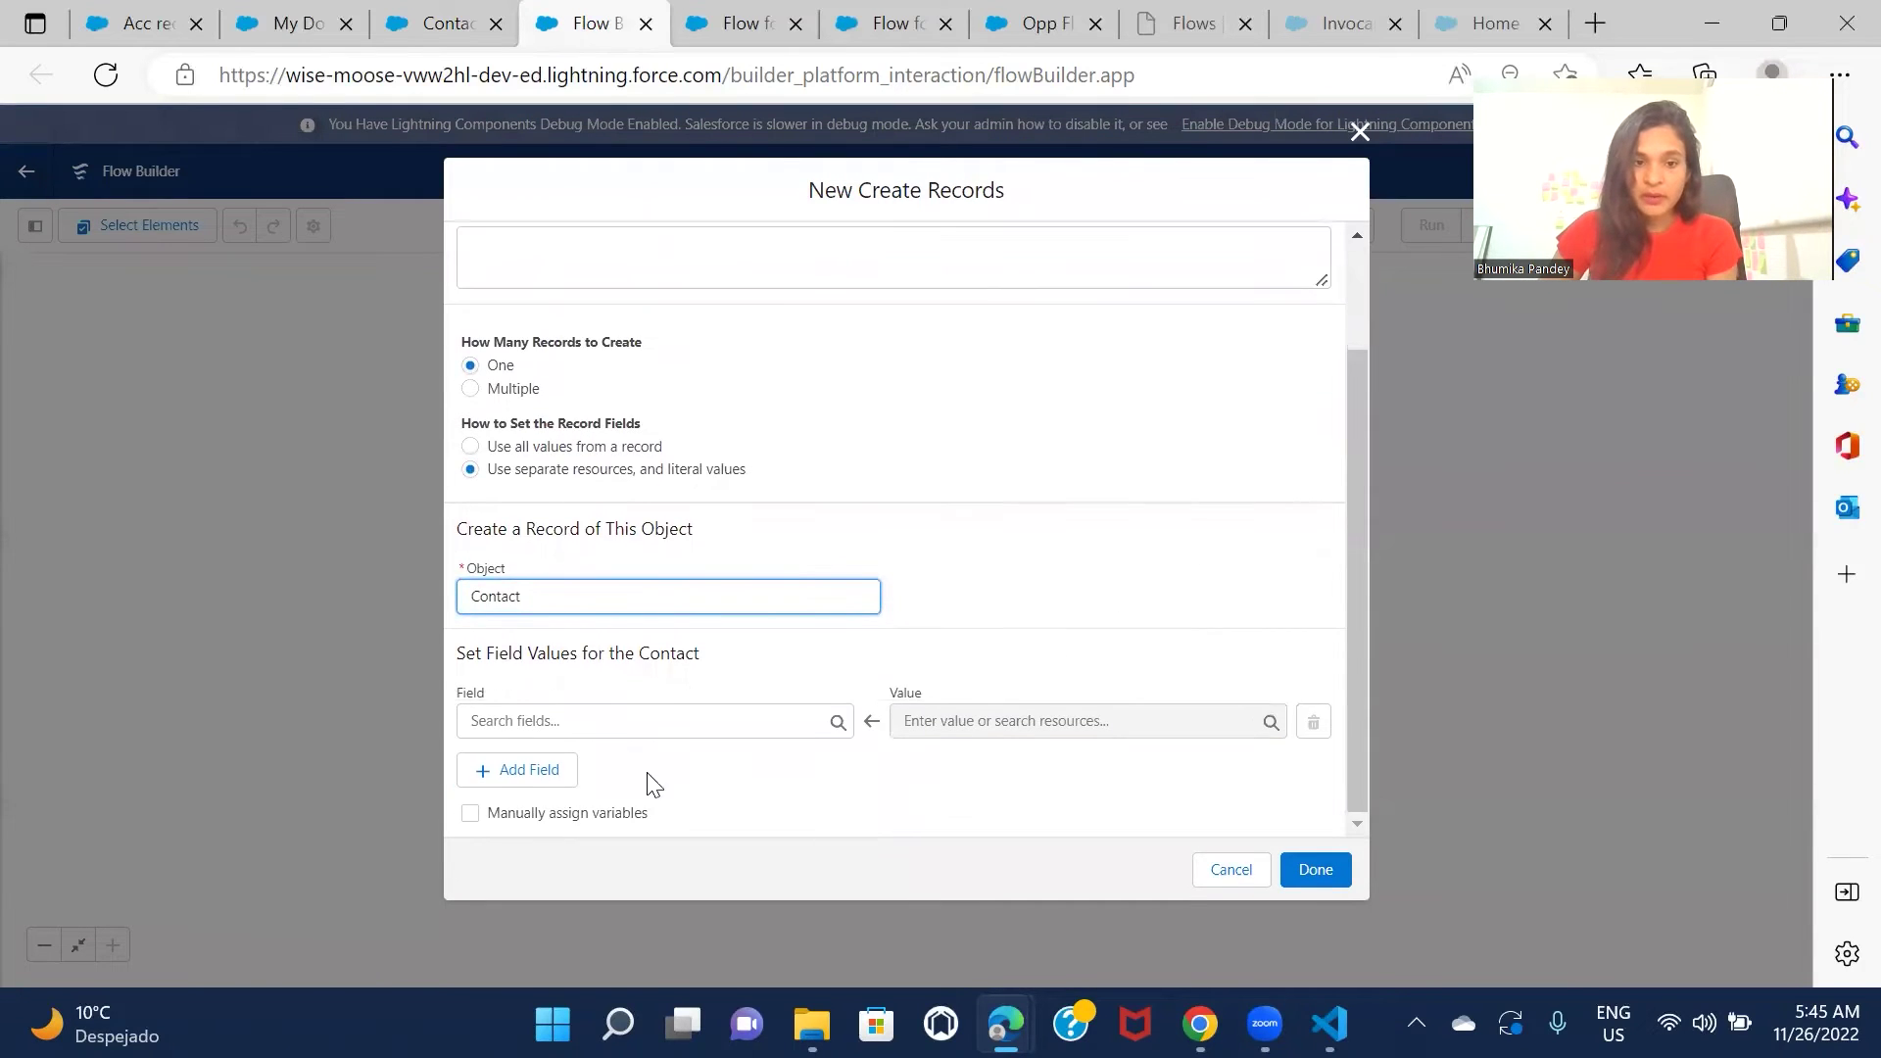
Step: Map the contact's FirstName field to the First_Name screen component
left_click(655, 729)
type("fis")
type("r")
key("BackSpace")
key("BackSpace")
type("r")
left_click(686, 772)
left_click(993, 720)
type("fir")
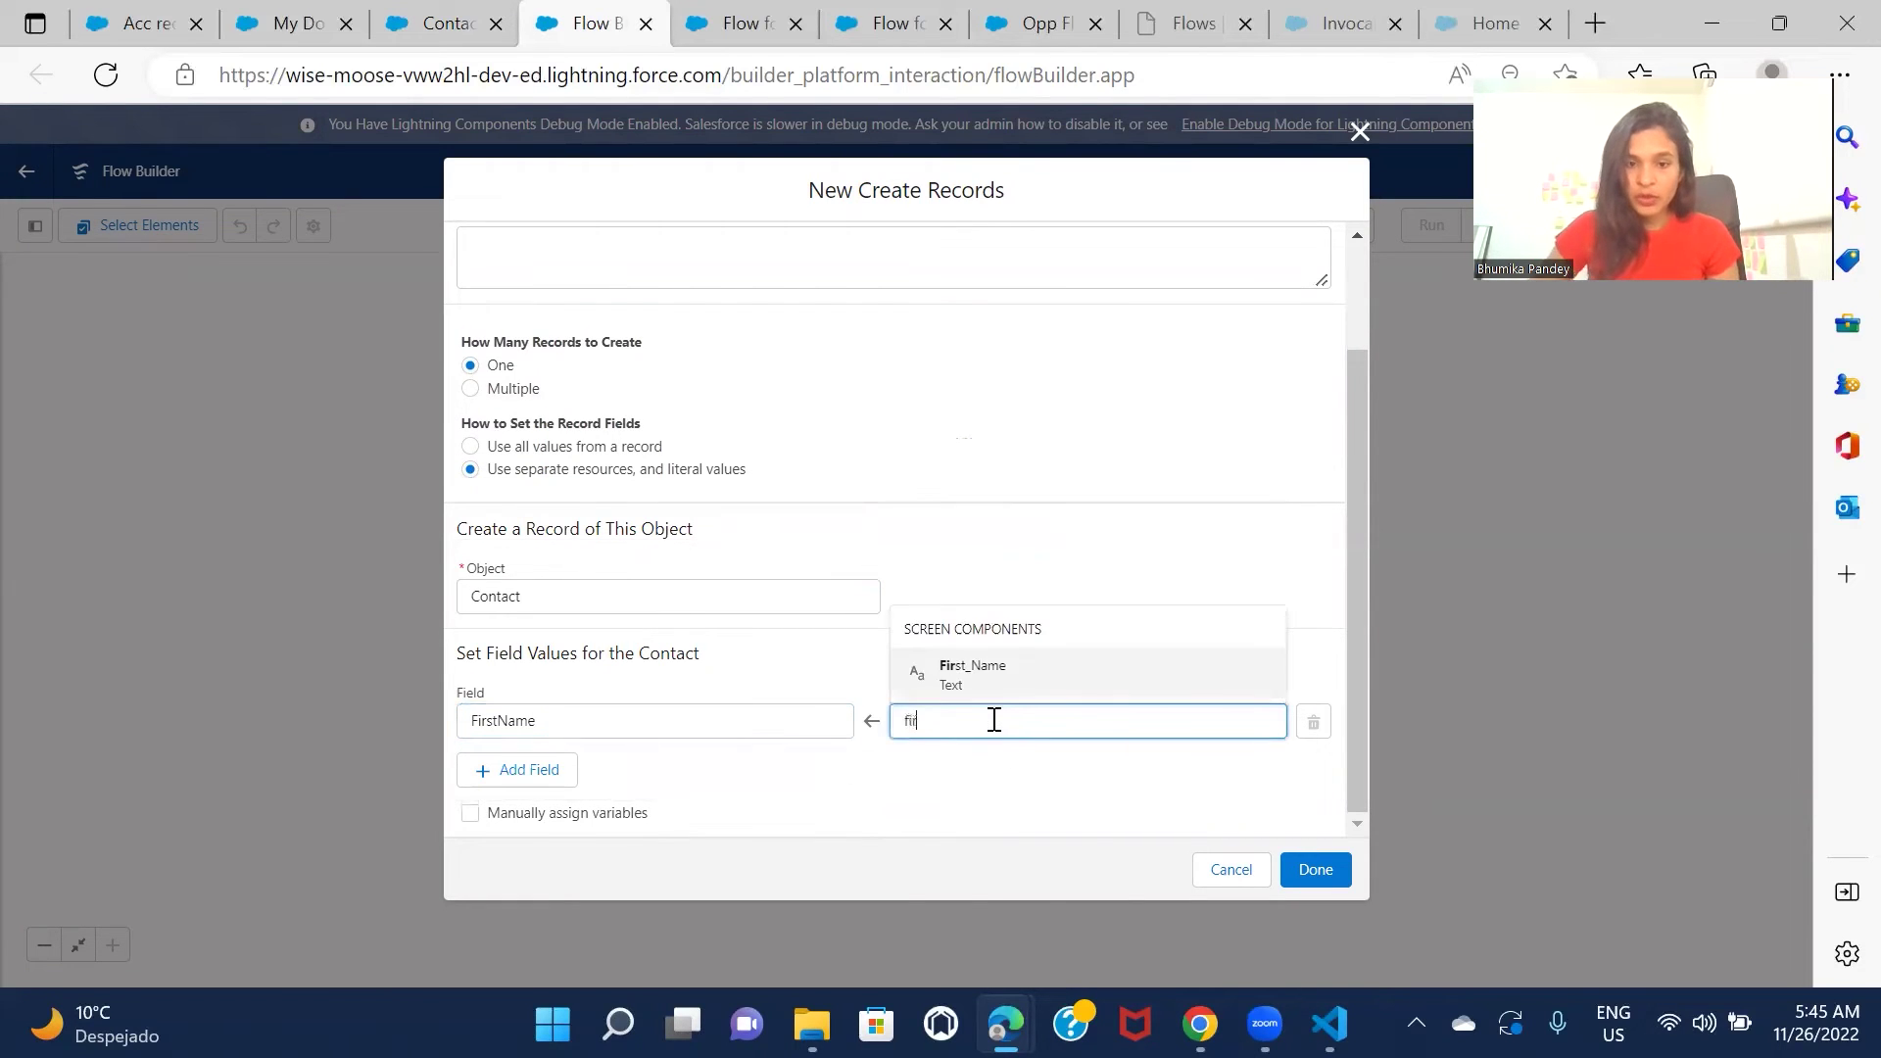
left_click(1004, 671)
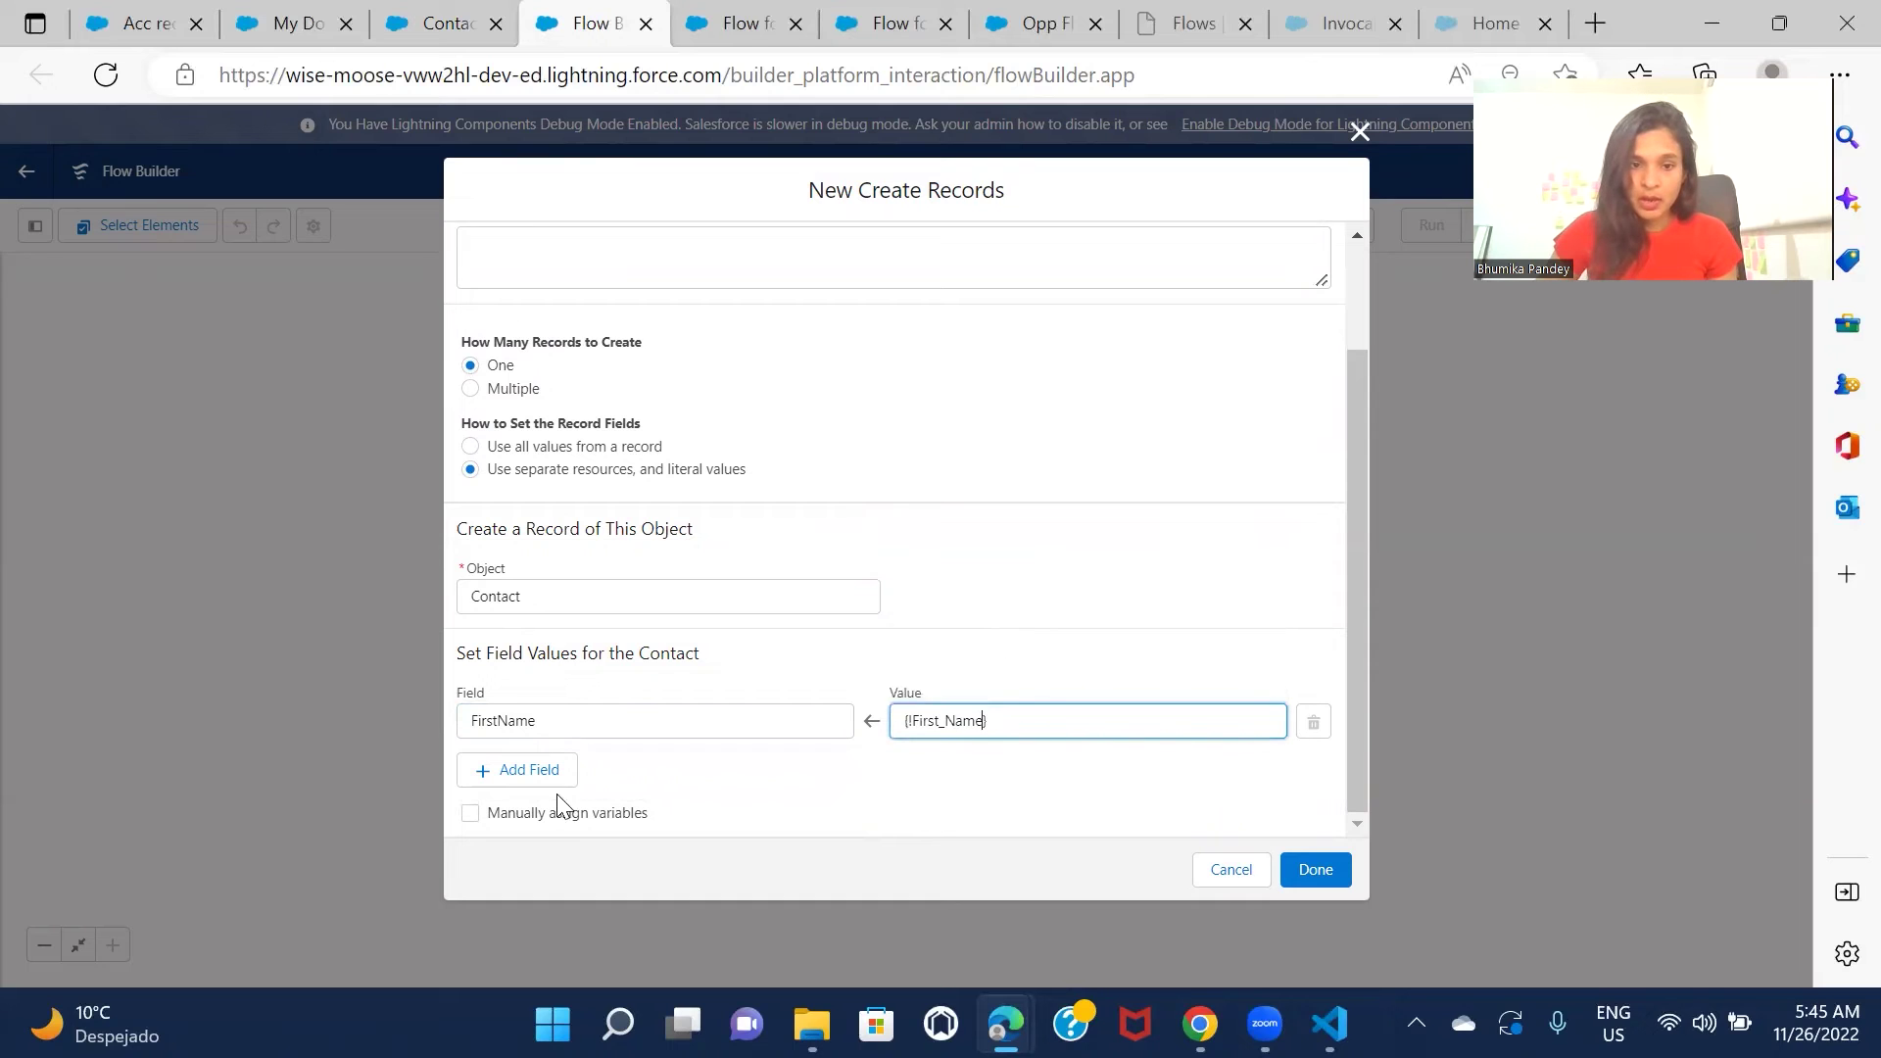
Step: Add a second field assignment that maps LastName to the Last_Name screen component
left_click(544, 789)
left_click(600, 795)
type("las")
left_click(594, 750)
scroll(823, 748, "down", 1)
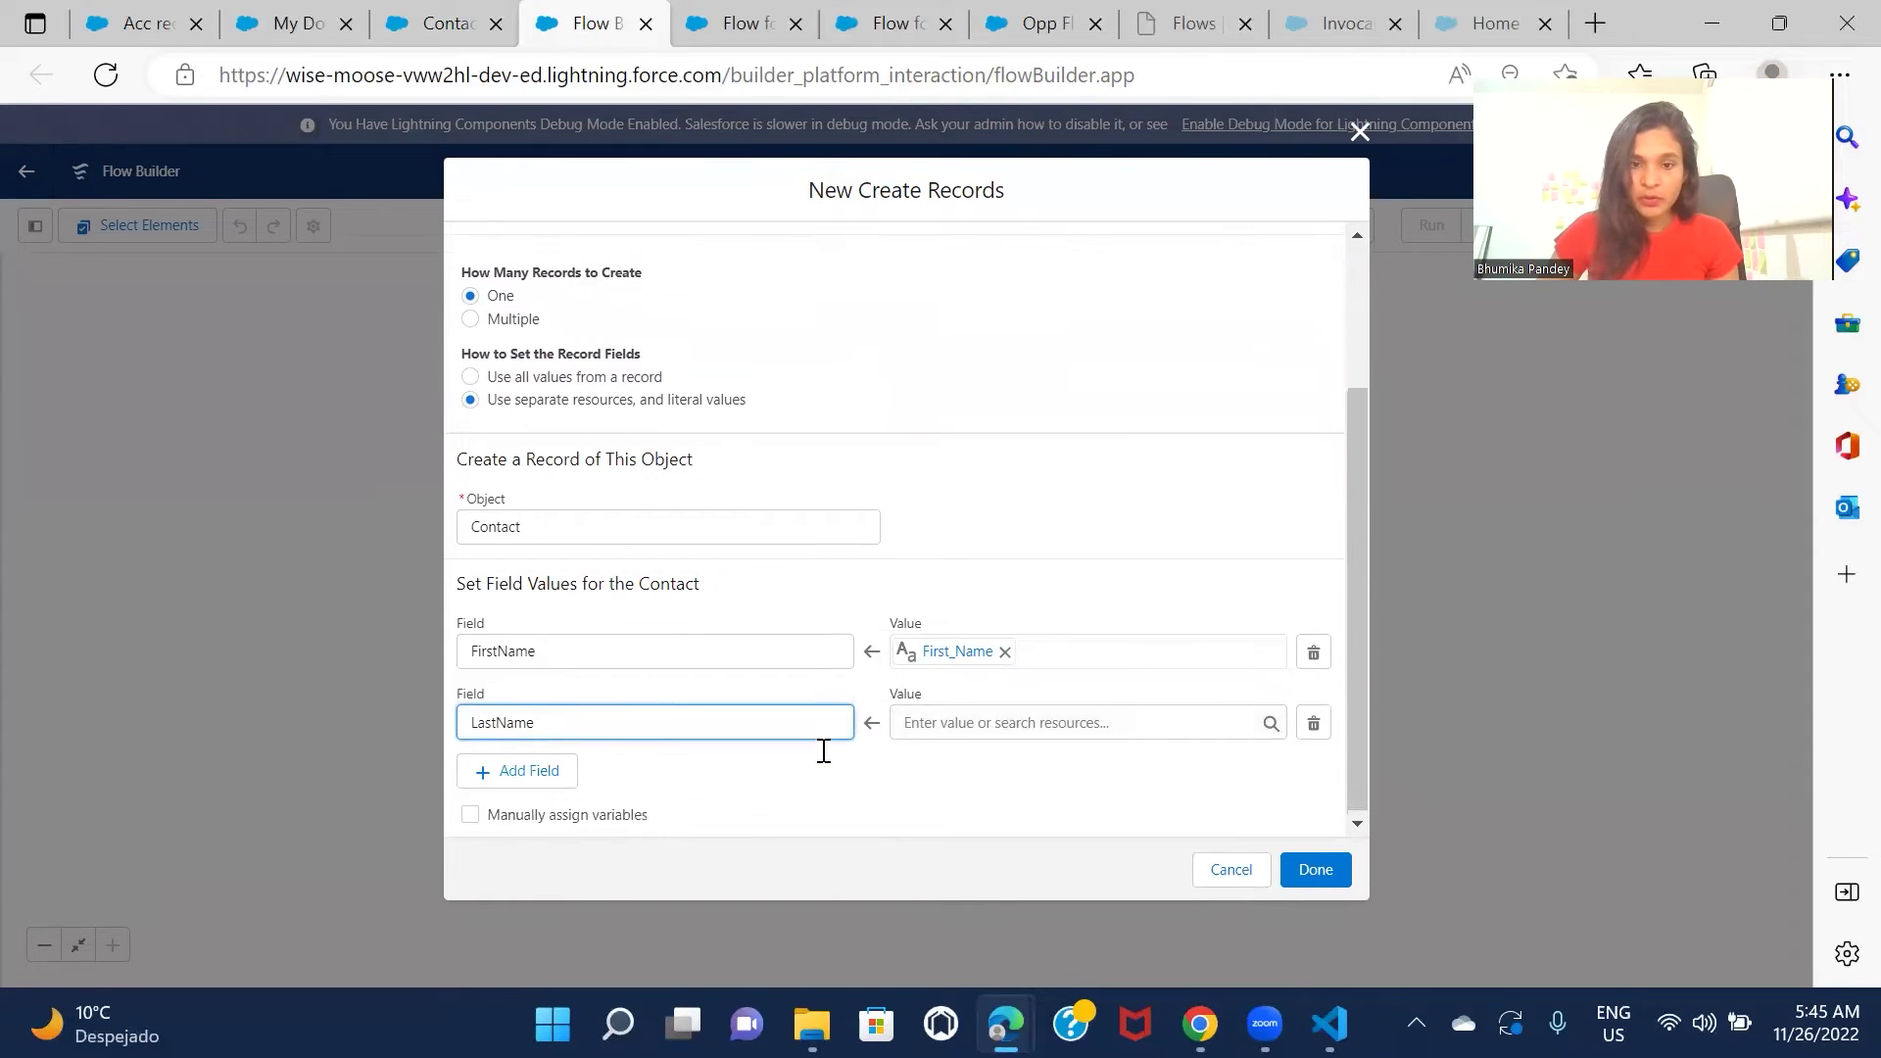
left_click(986, 721)
type("las")
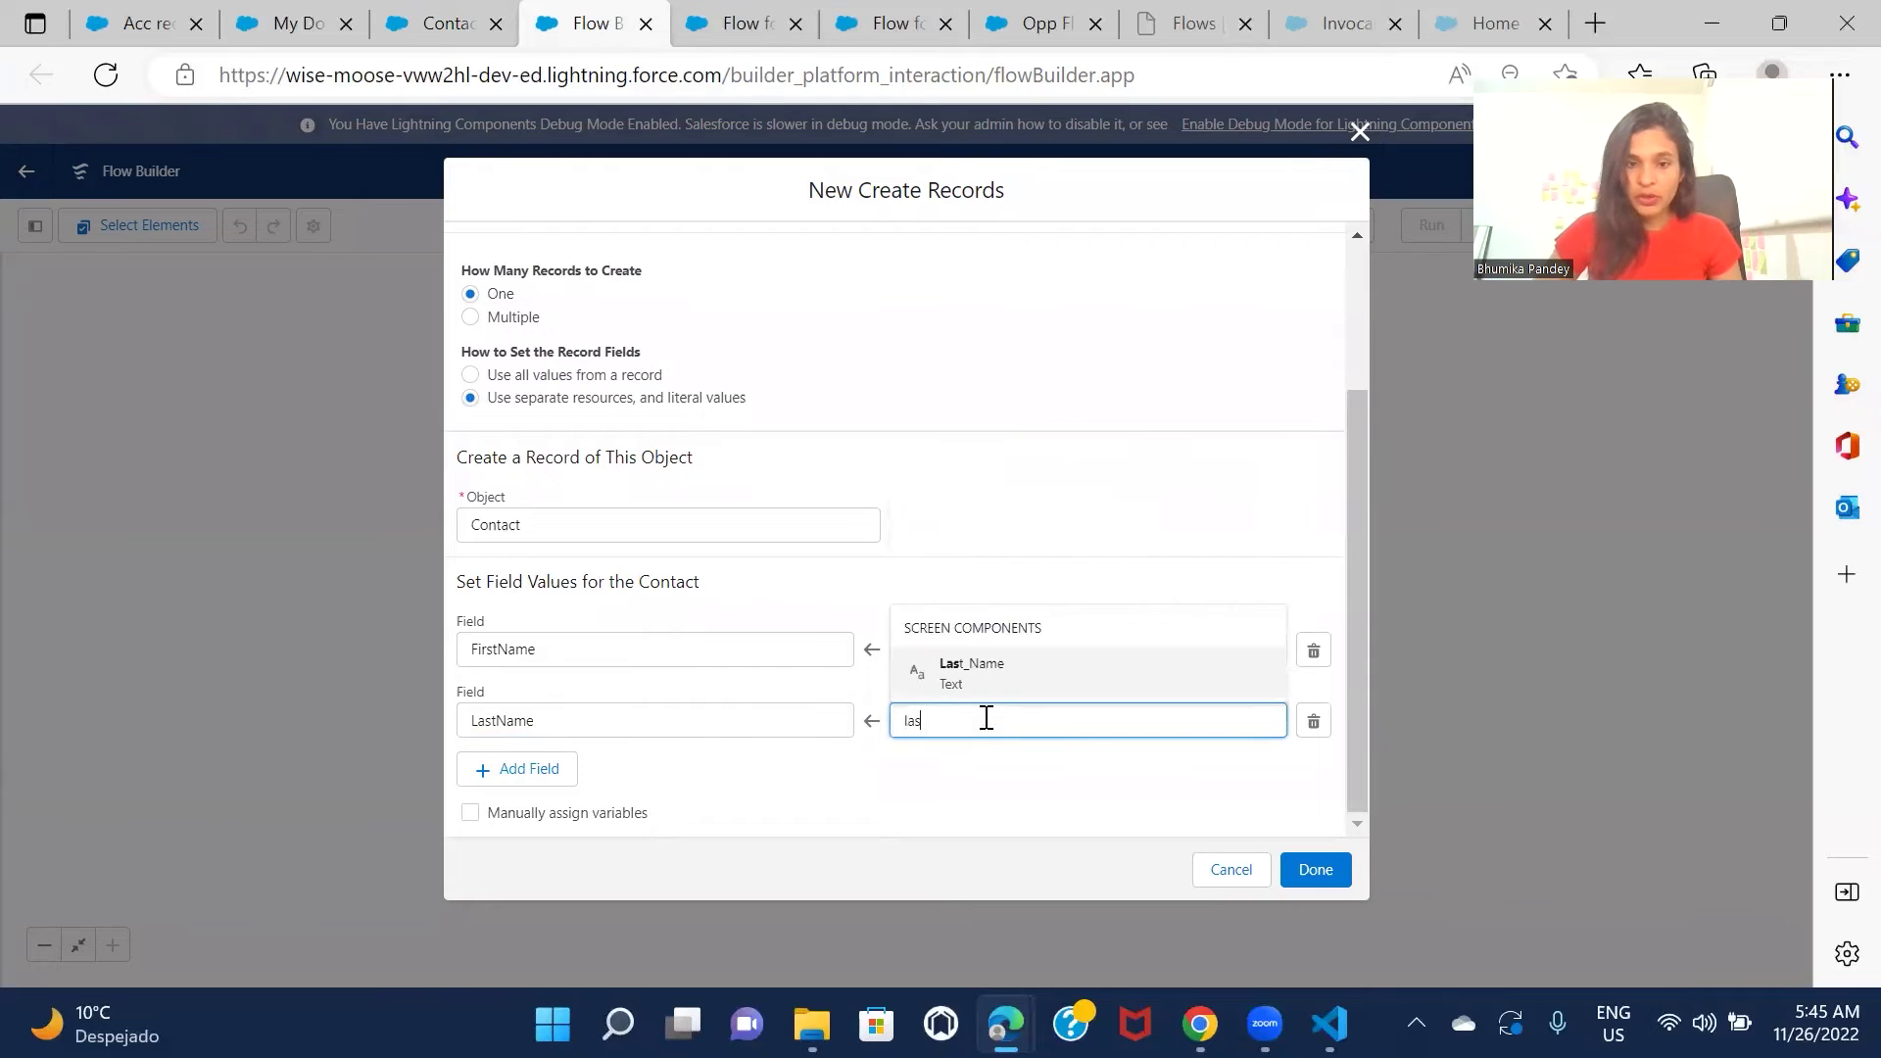
left_click(992, 676)
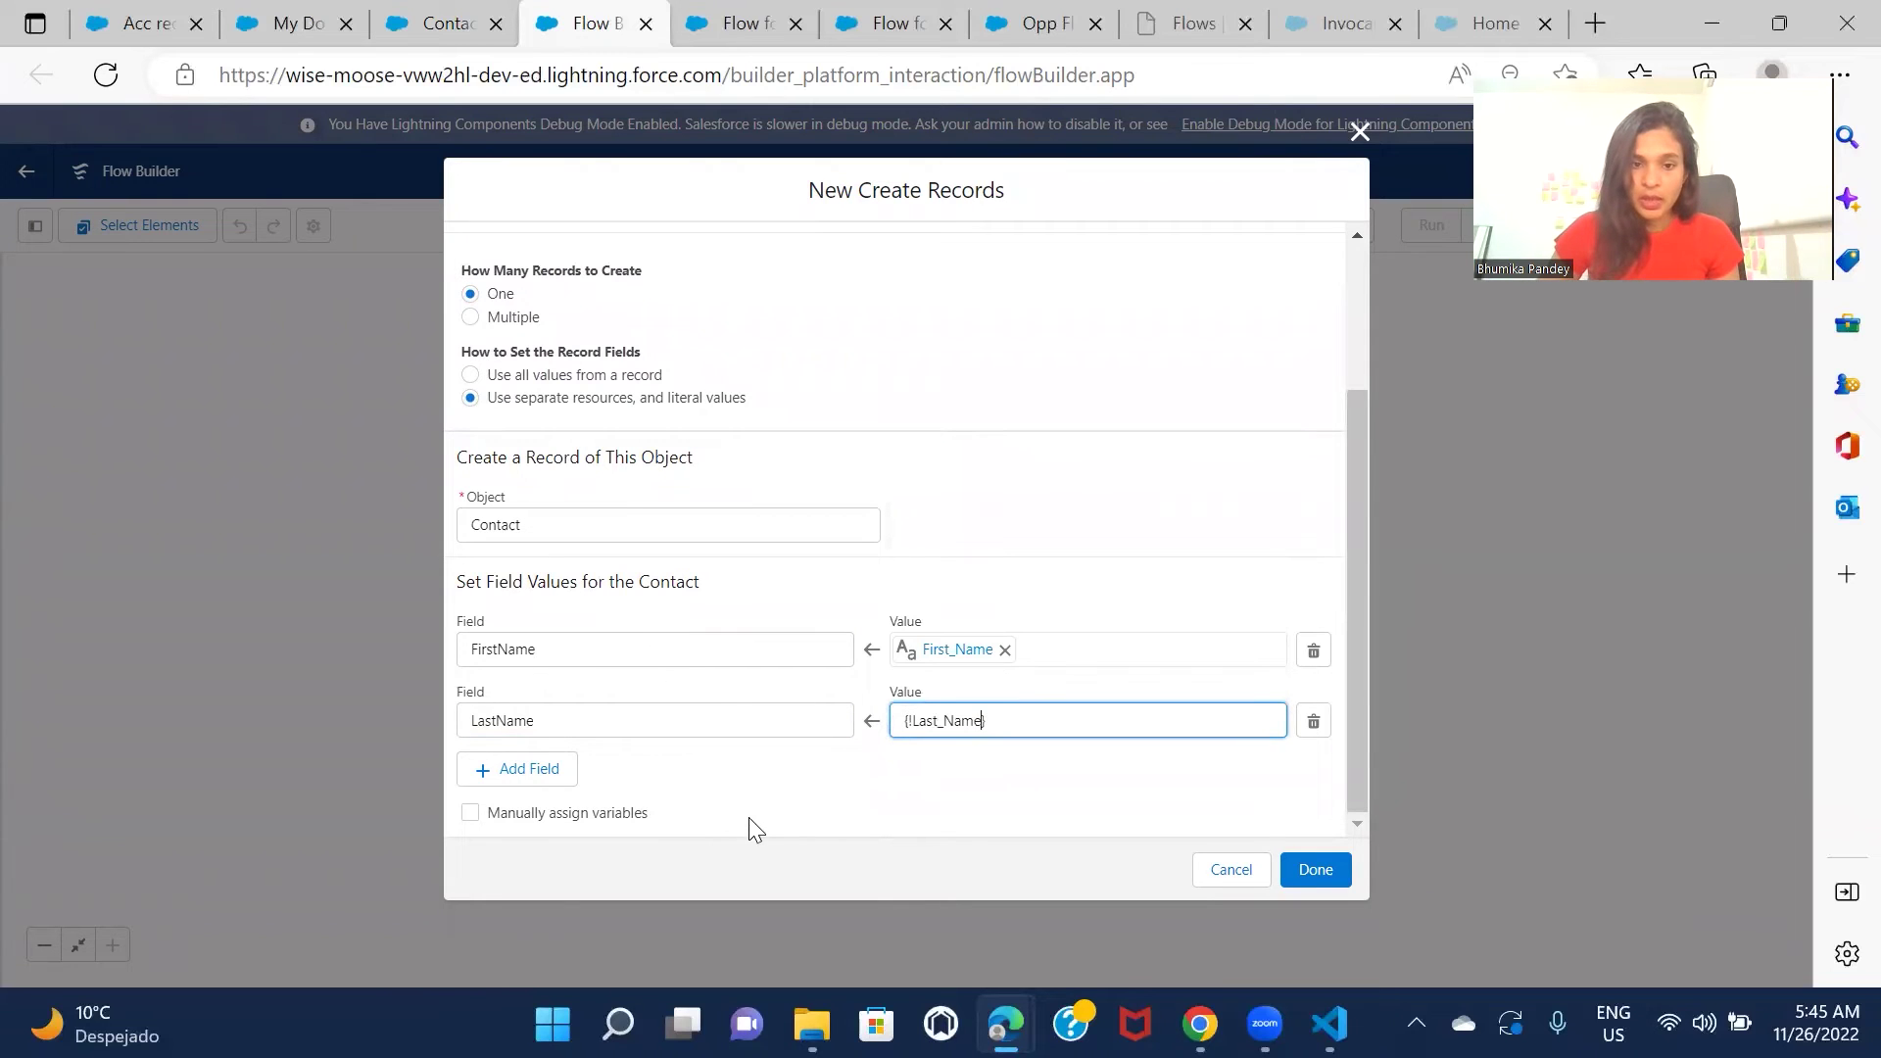
Step: Add a third field assignment mapping AccountId to the AccountName lookup's Record ID, and finish the Create Records element
left_click(540, 769)
left_click(605, 792)
type("acc")
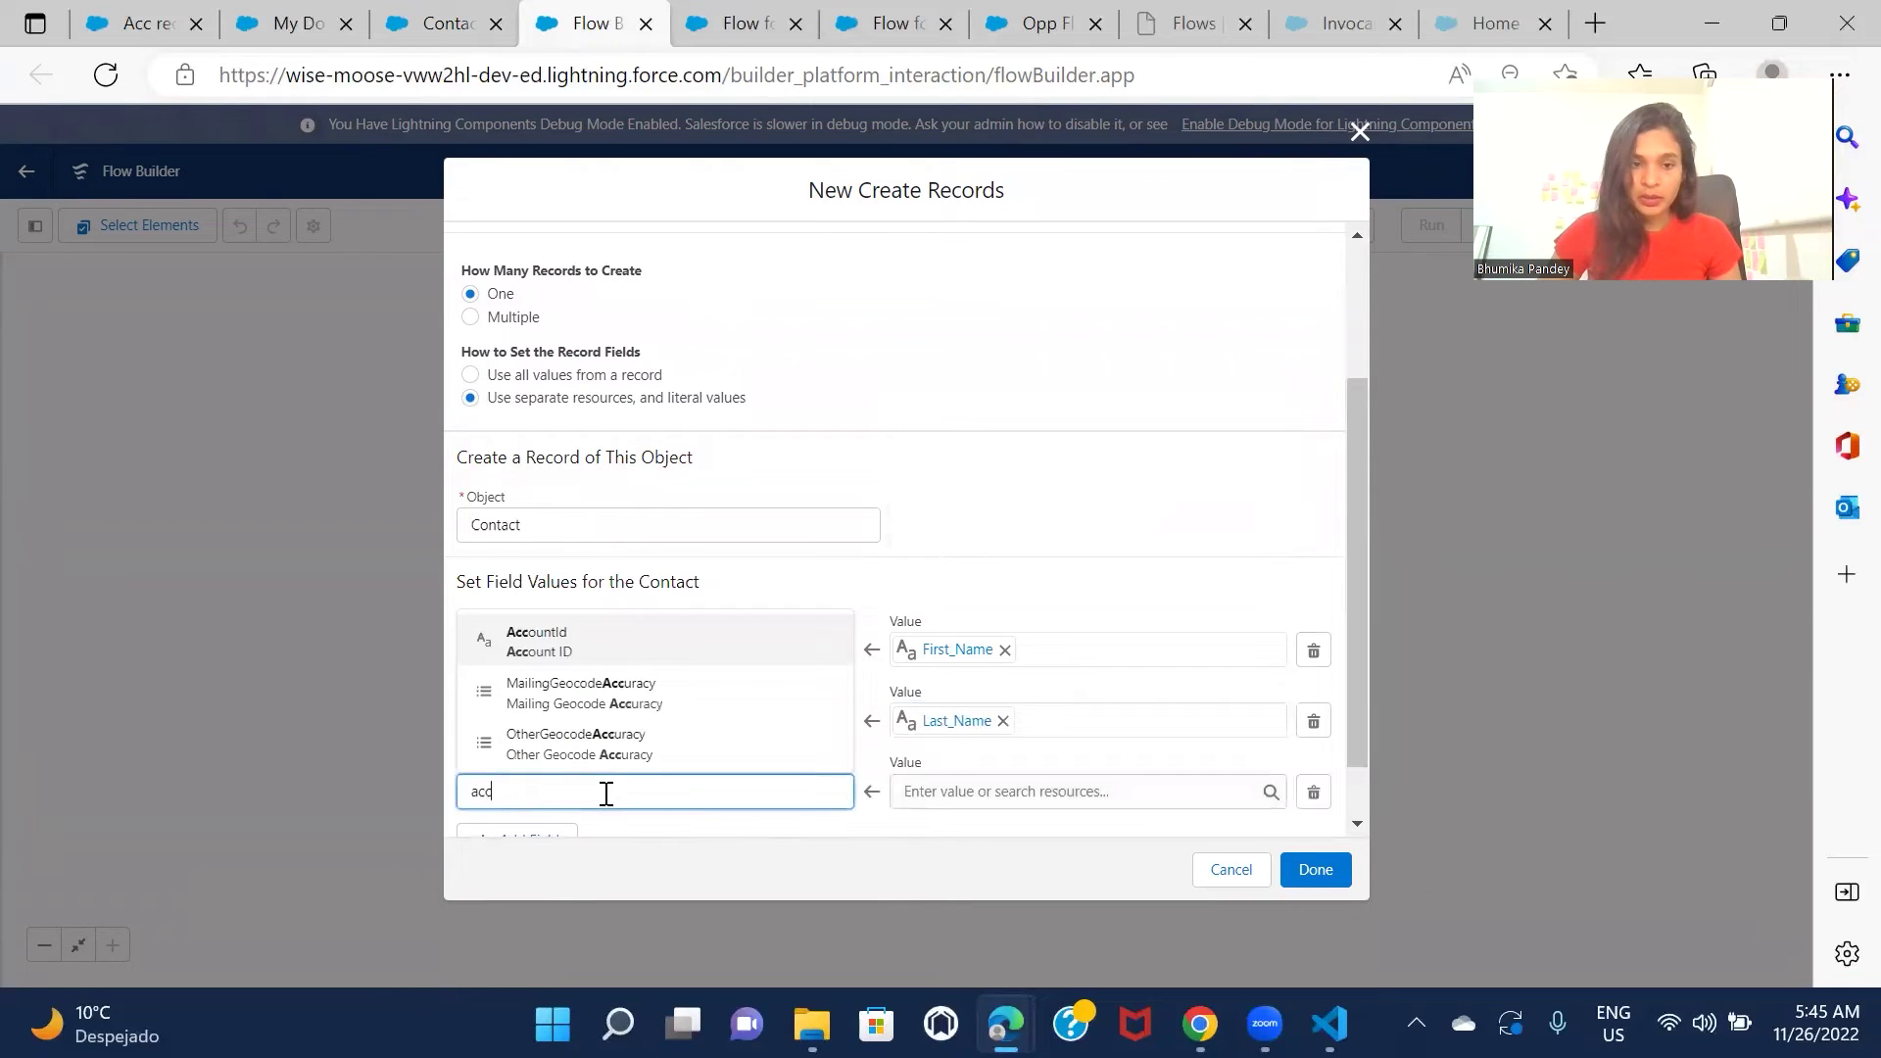
left_click(617, 643)
scroll(1078, 686, "down", 1)
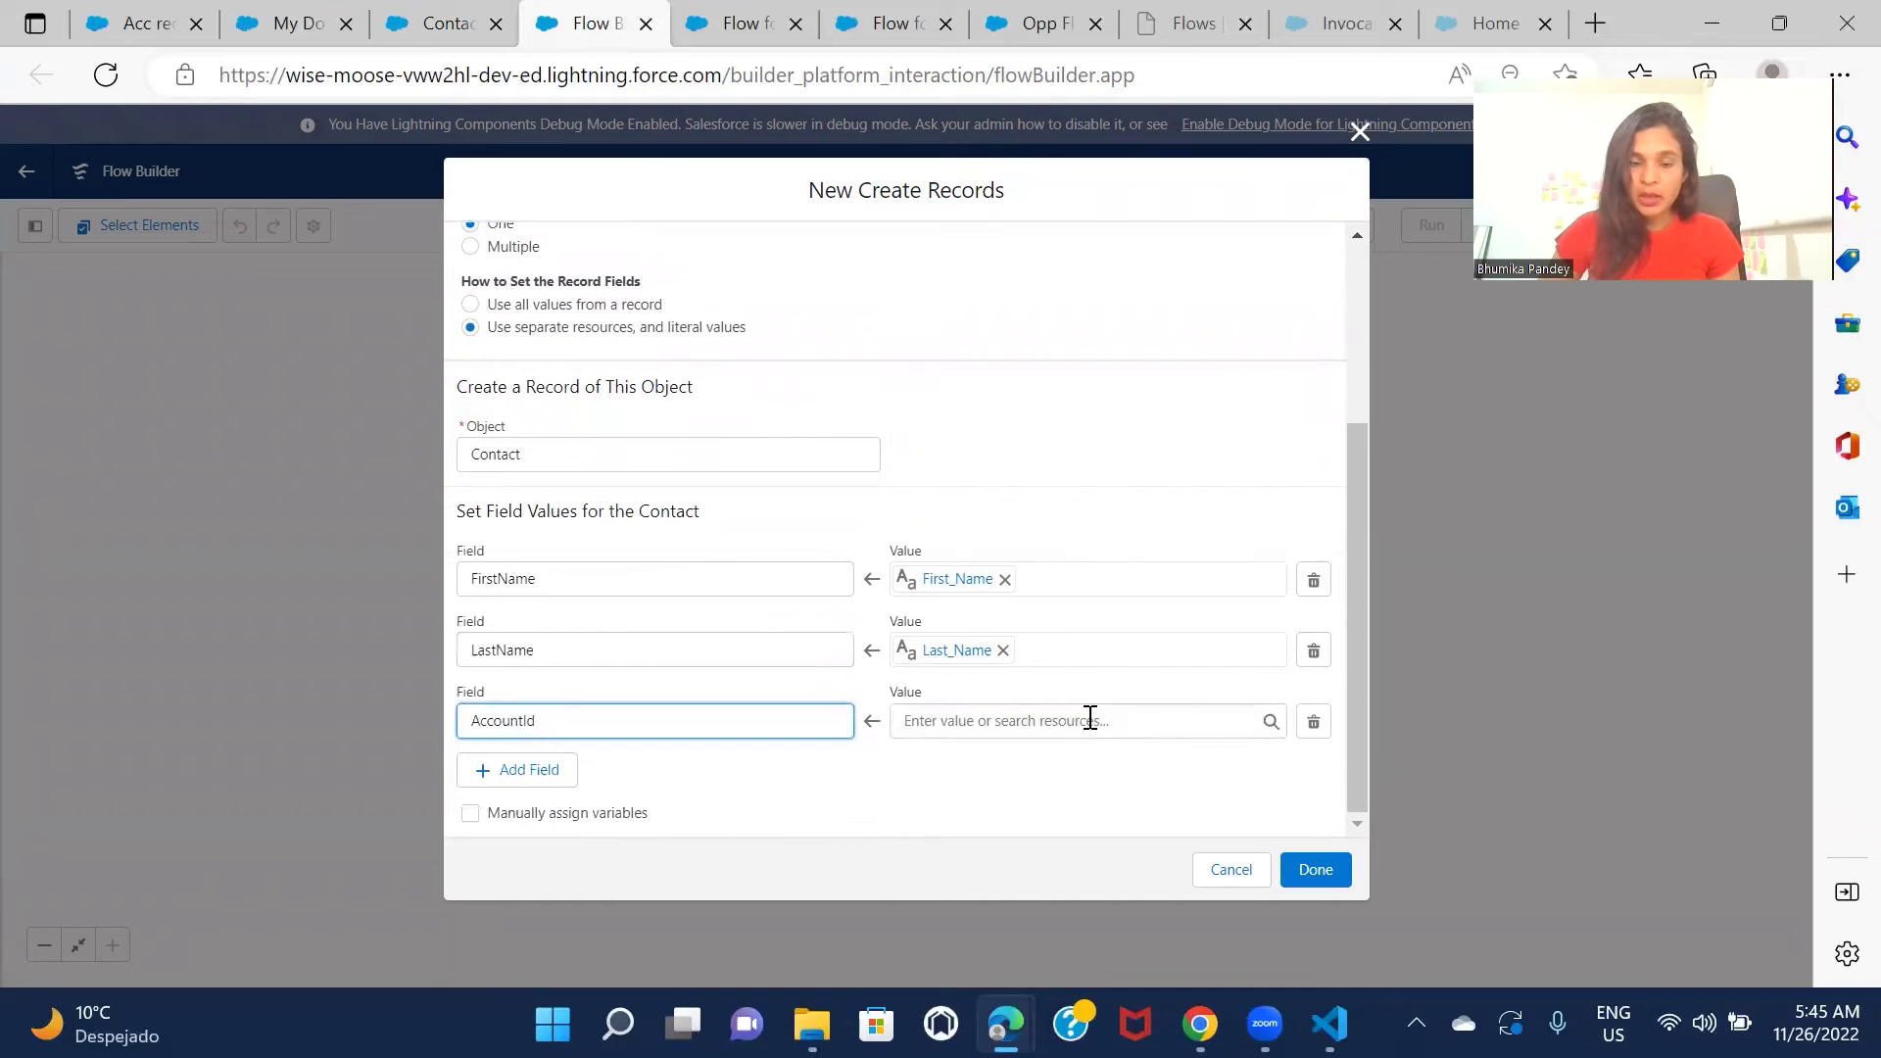
left_click(1001, 725)
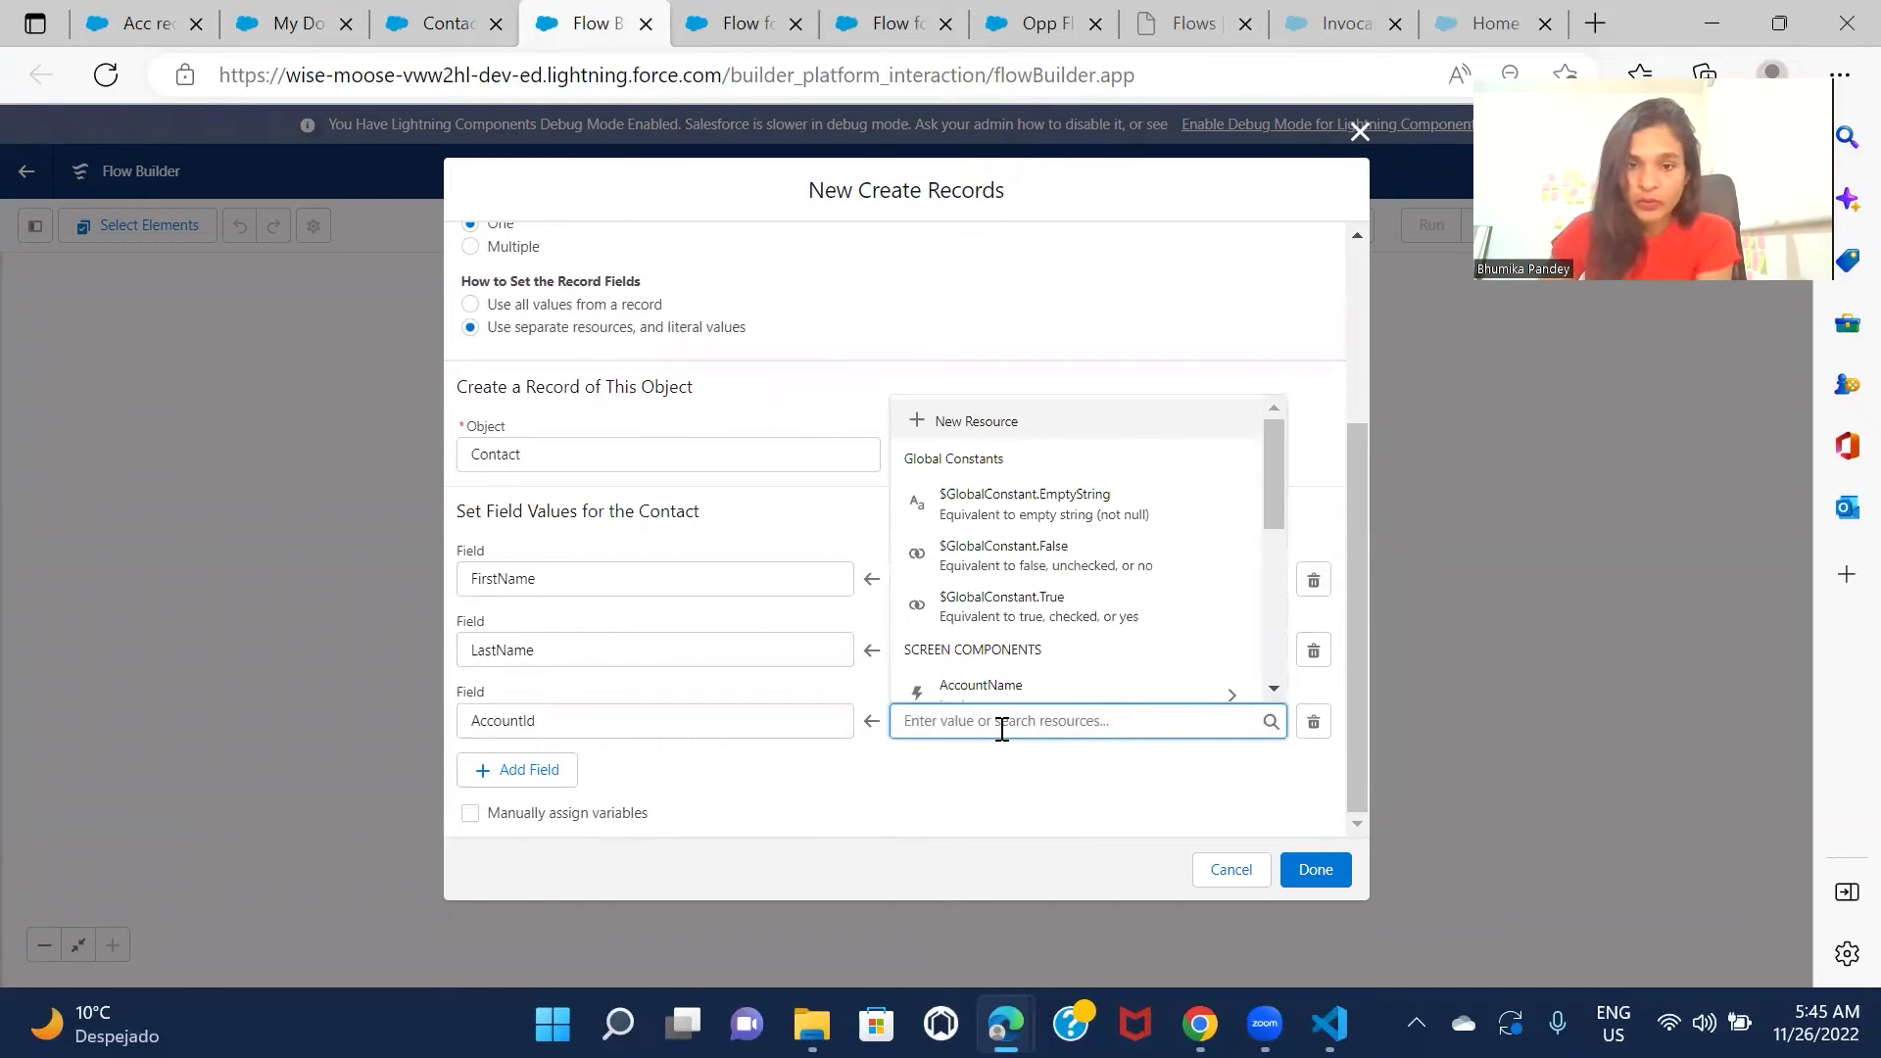
scroll(1122, 639, "down", 3)
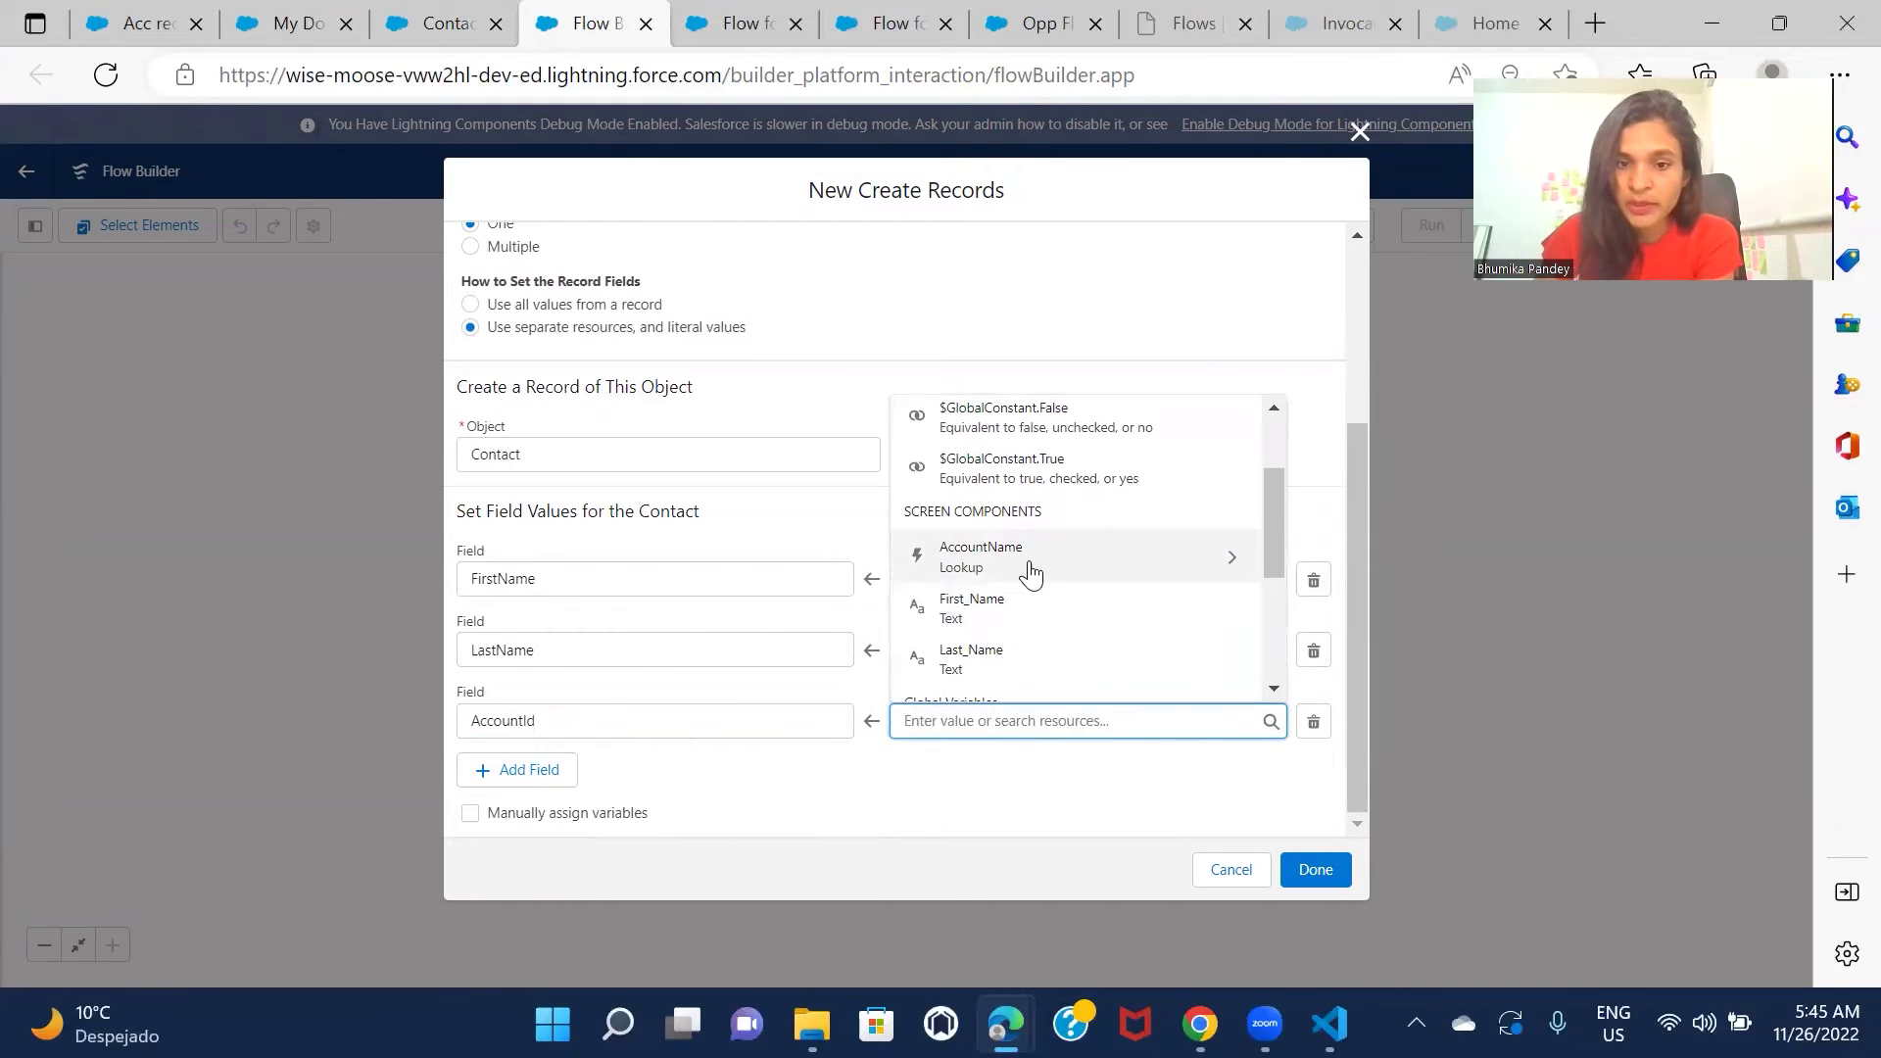
left_click(1031, 573)
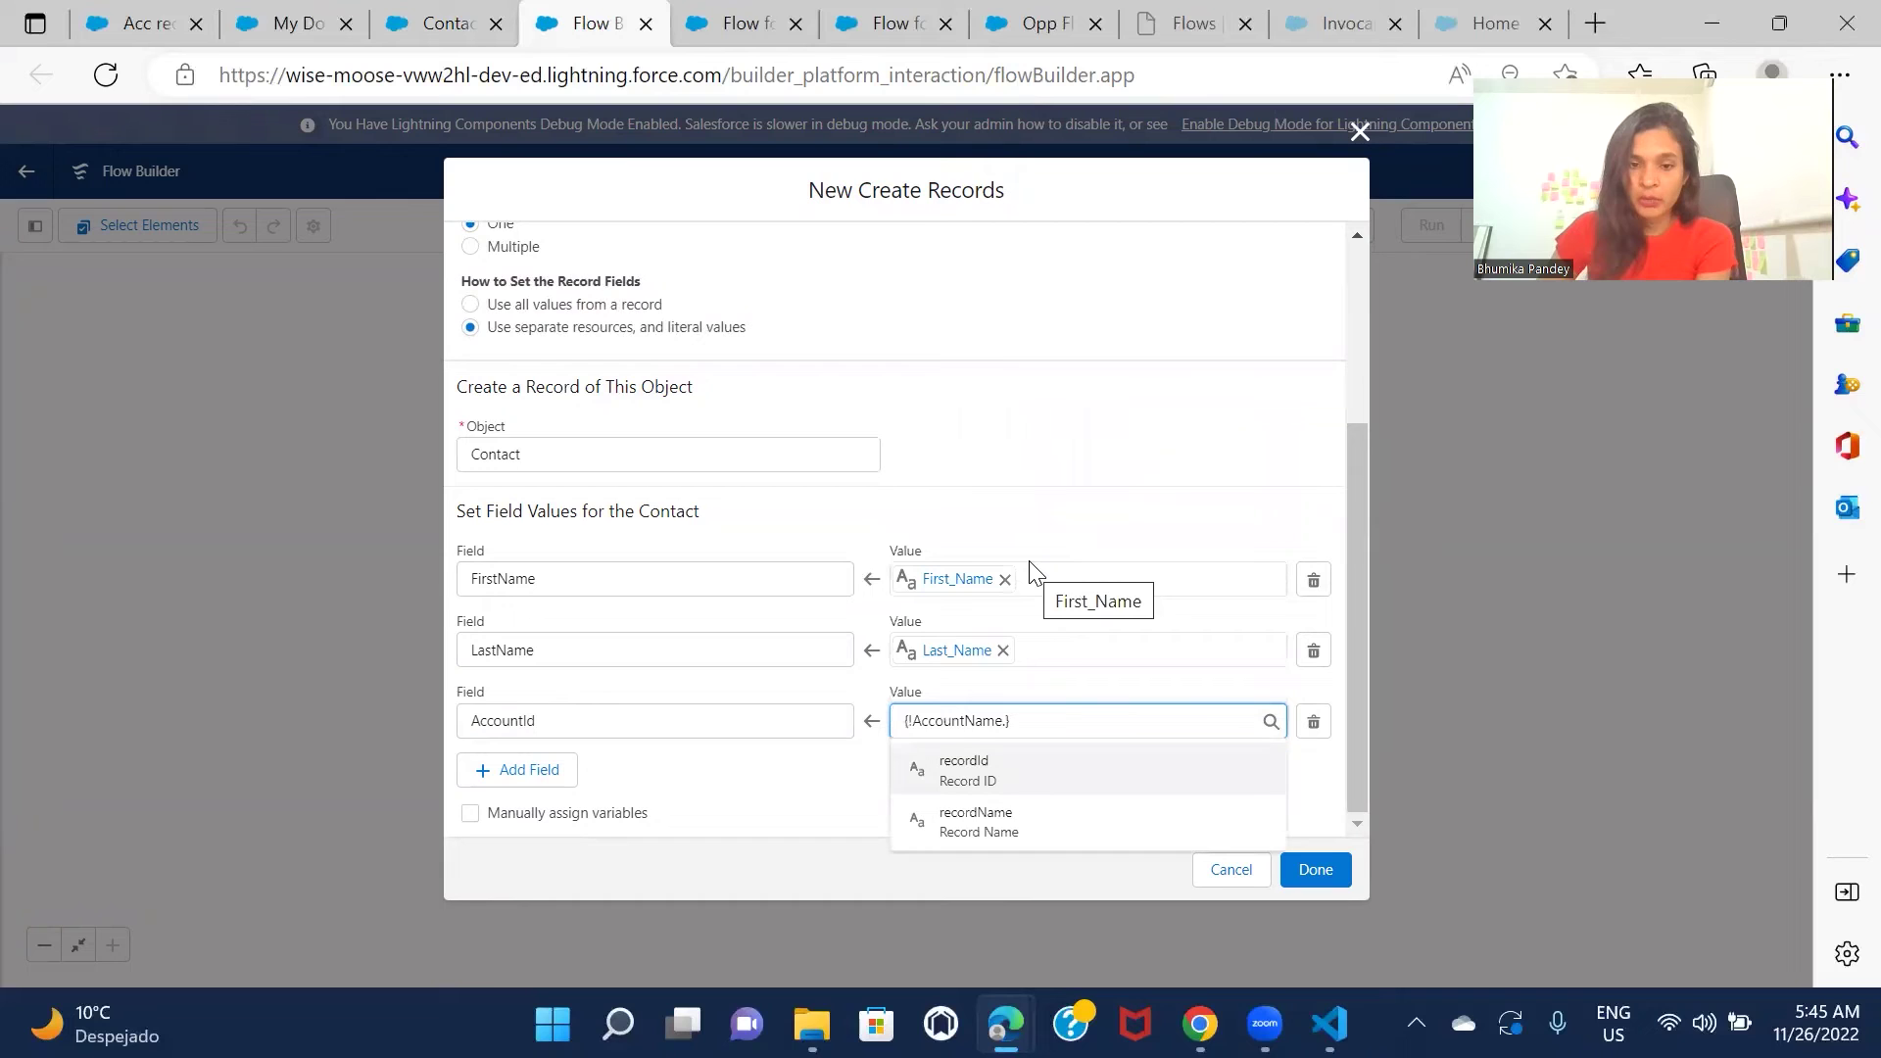
type("Id")
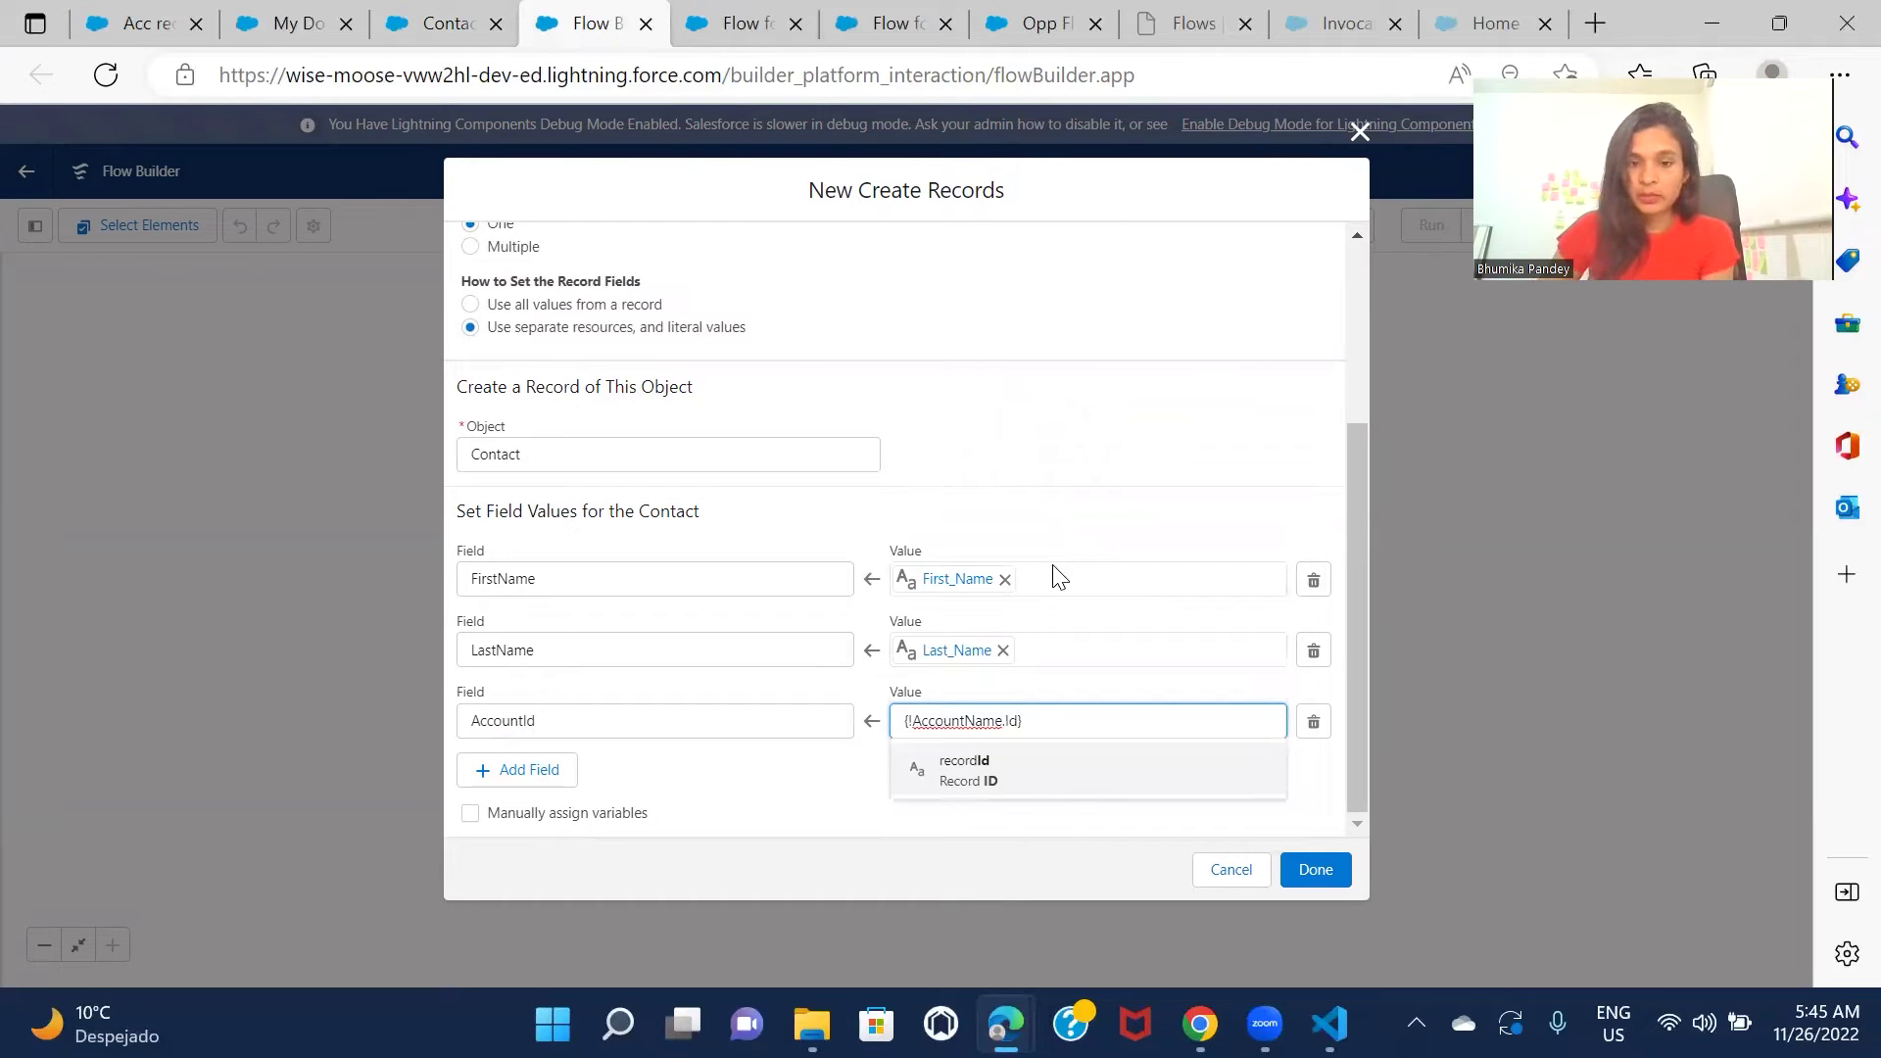
left_click(1099, 791)
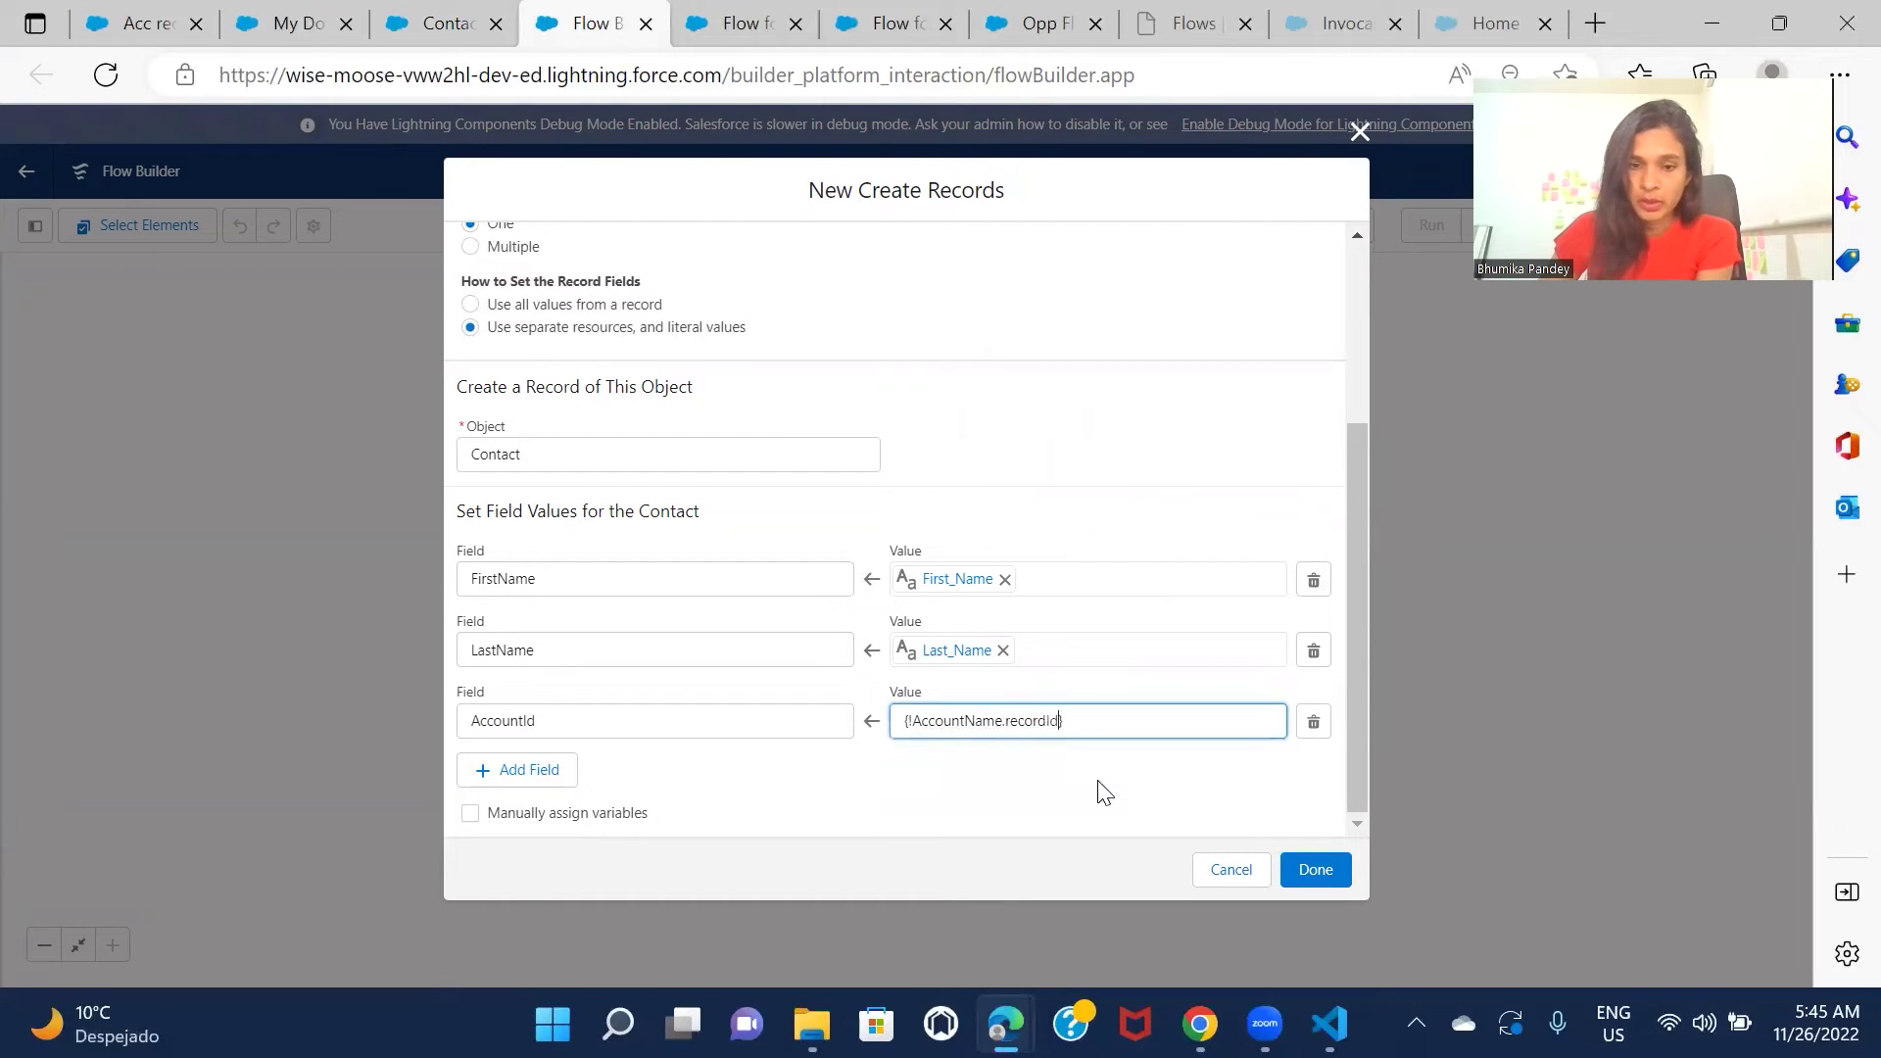
left_click(1105, 791)
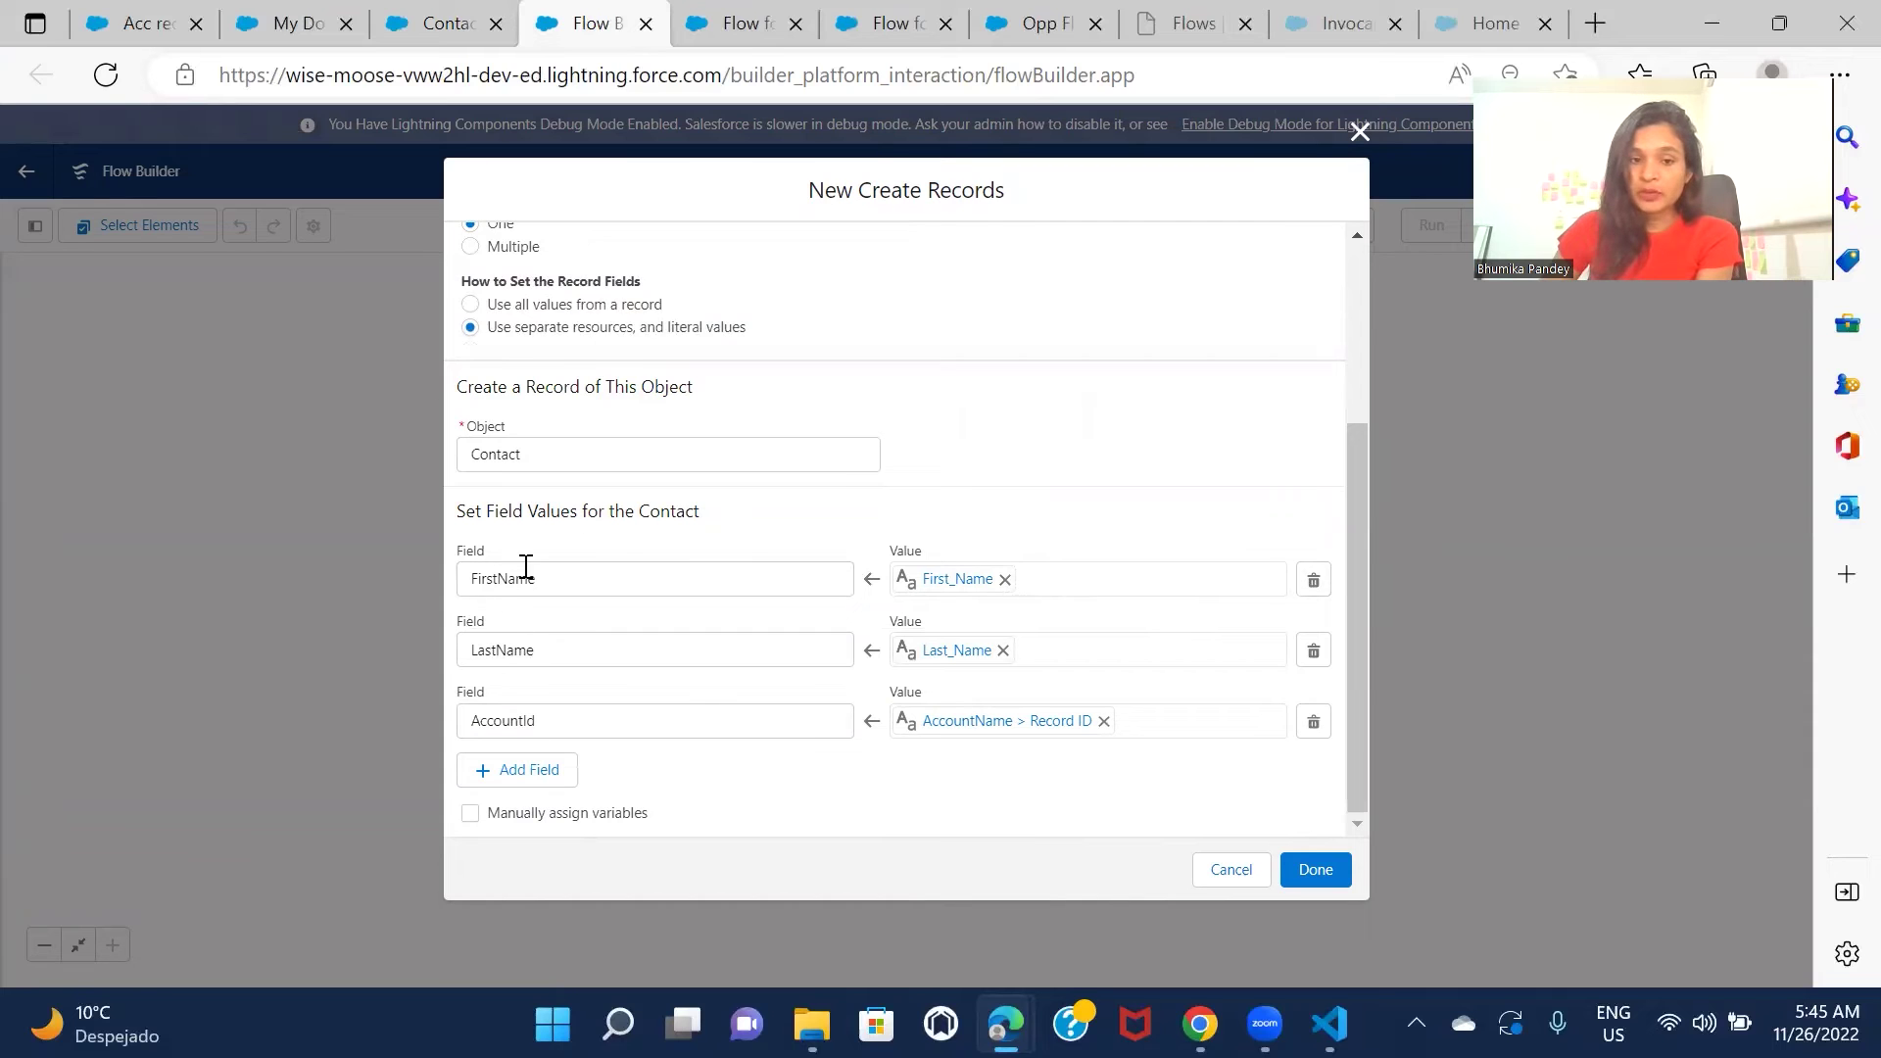
scroll(932, 491, "up", 3)
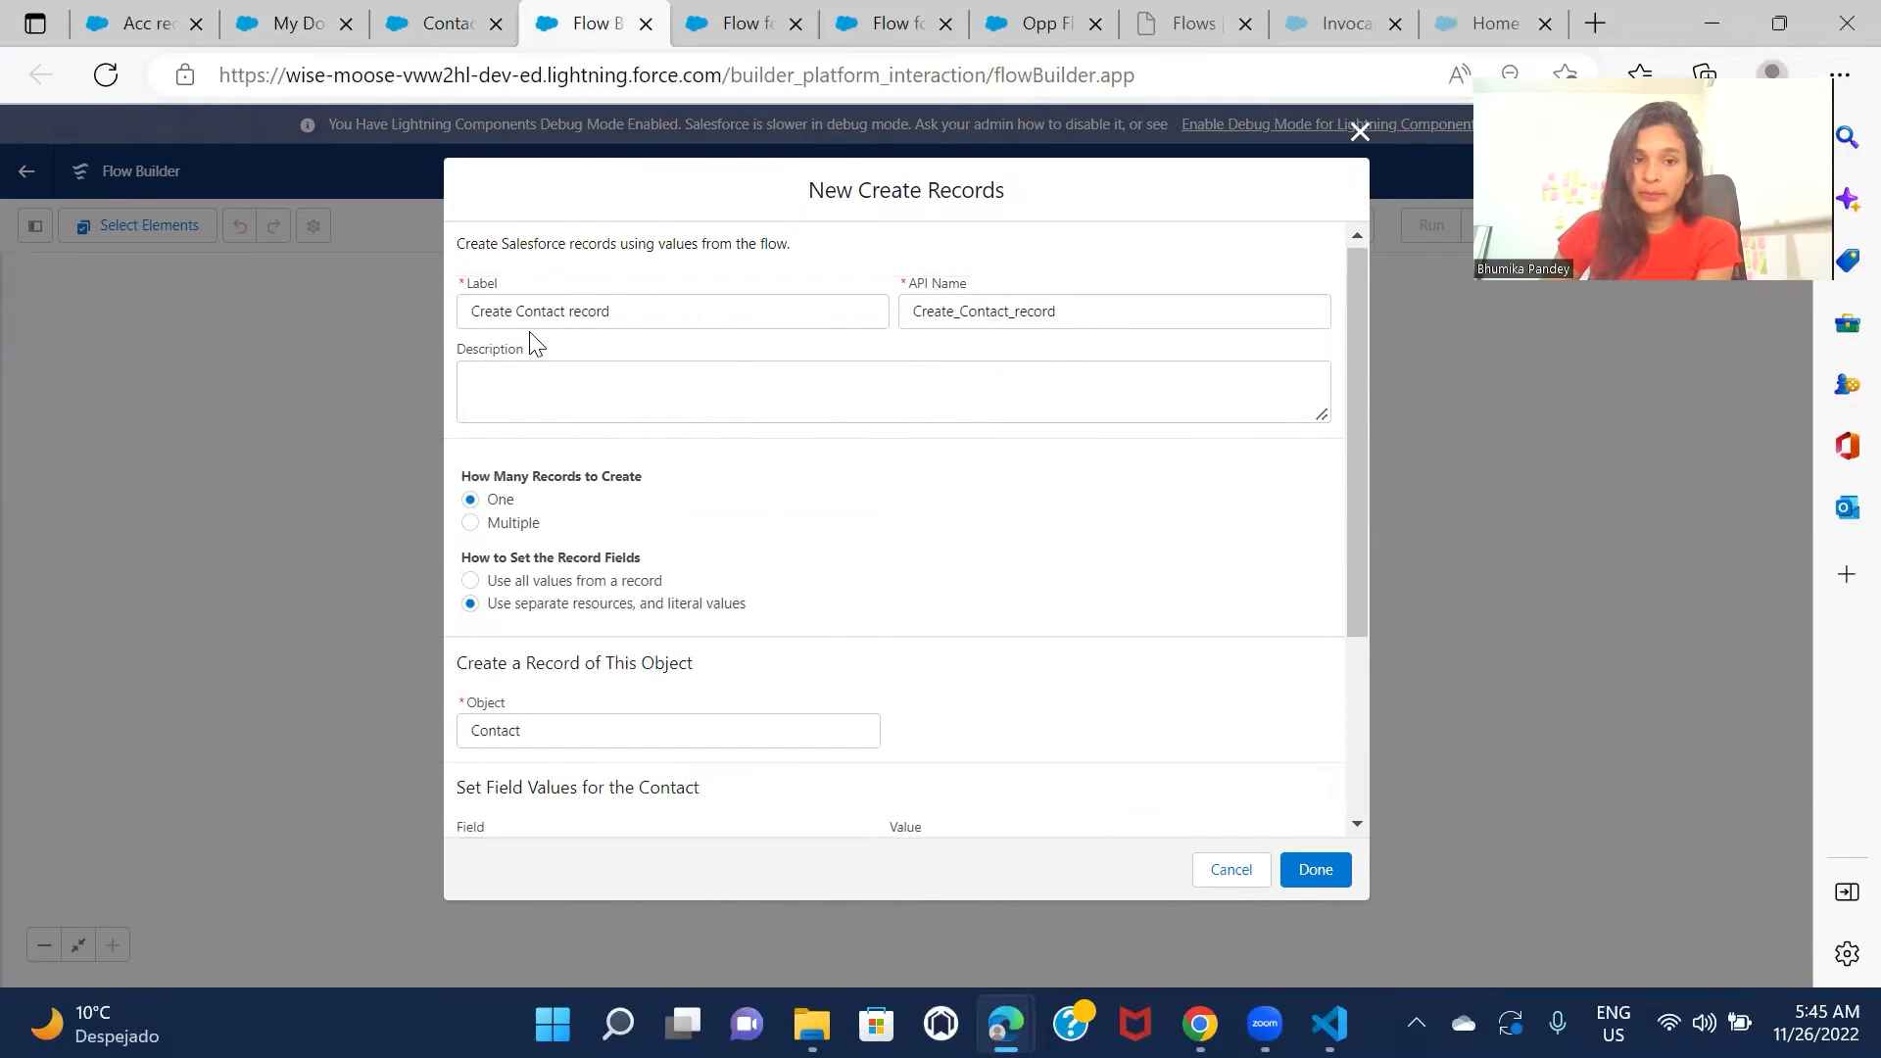
scroll(970, 679, "down", 3)
left_click(1315, 870)
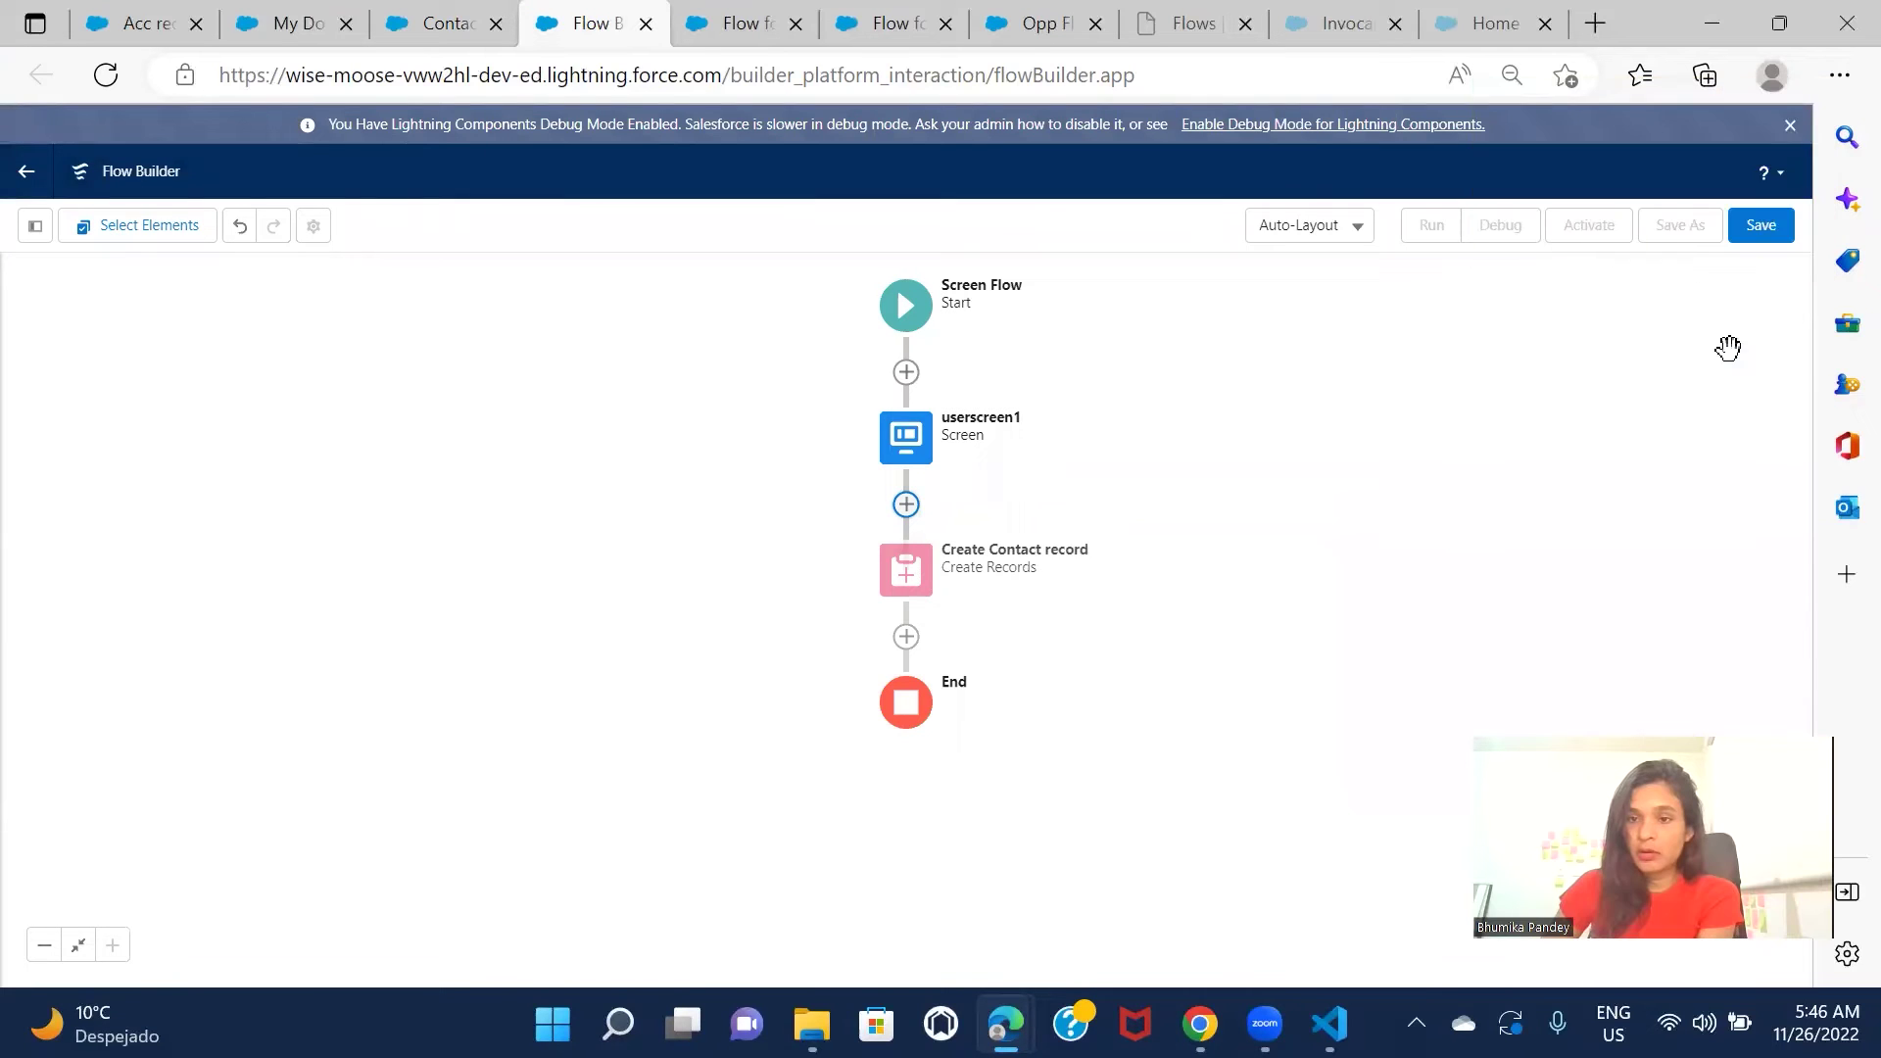
Step: Save the flow with the label LookUp demo FLOW and activate it
left_click(1759, 224)
left_click(751, 478)
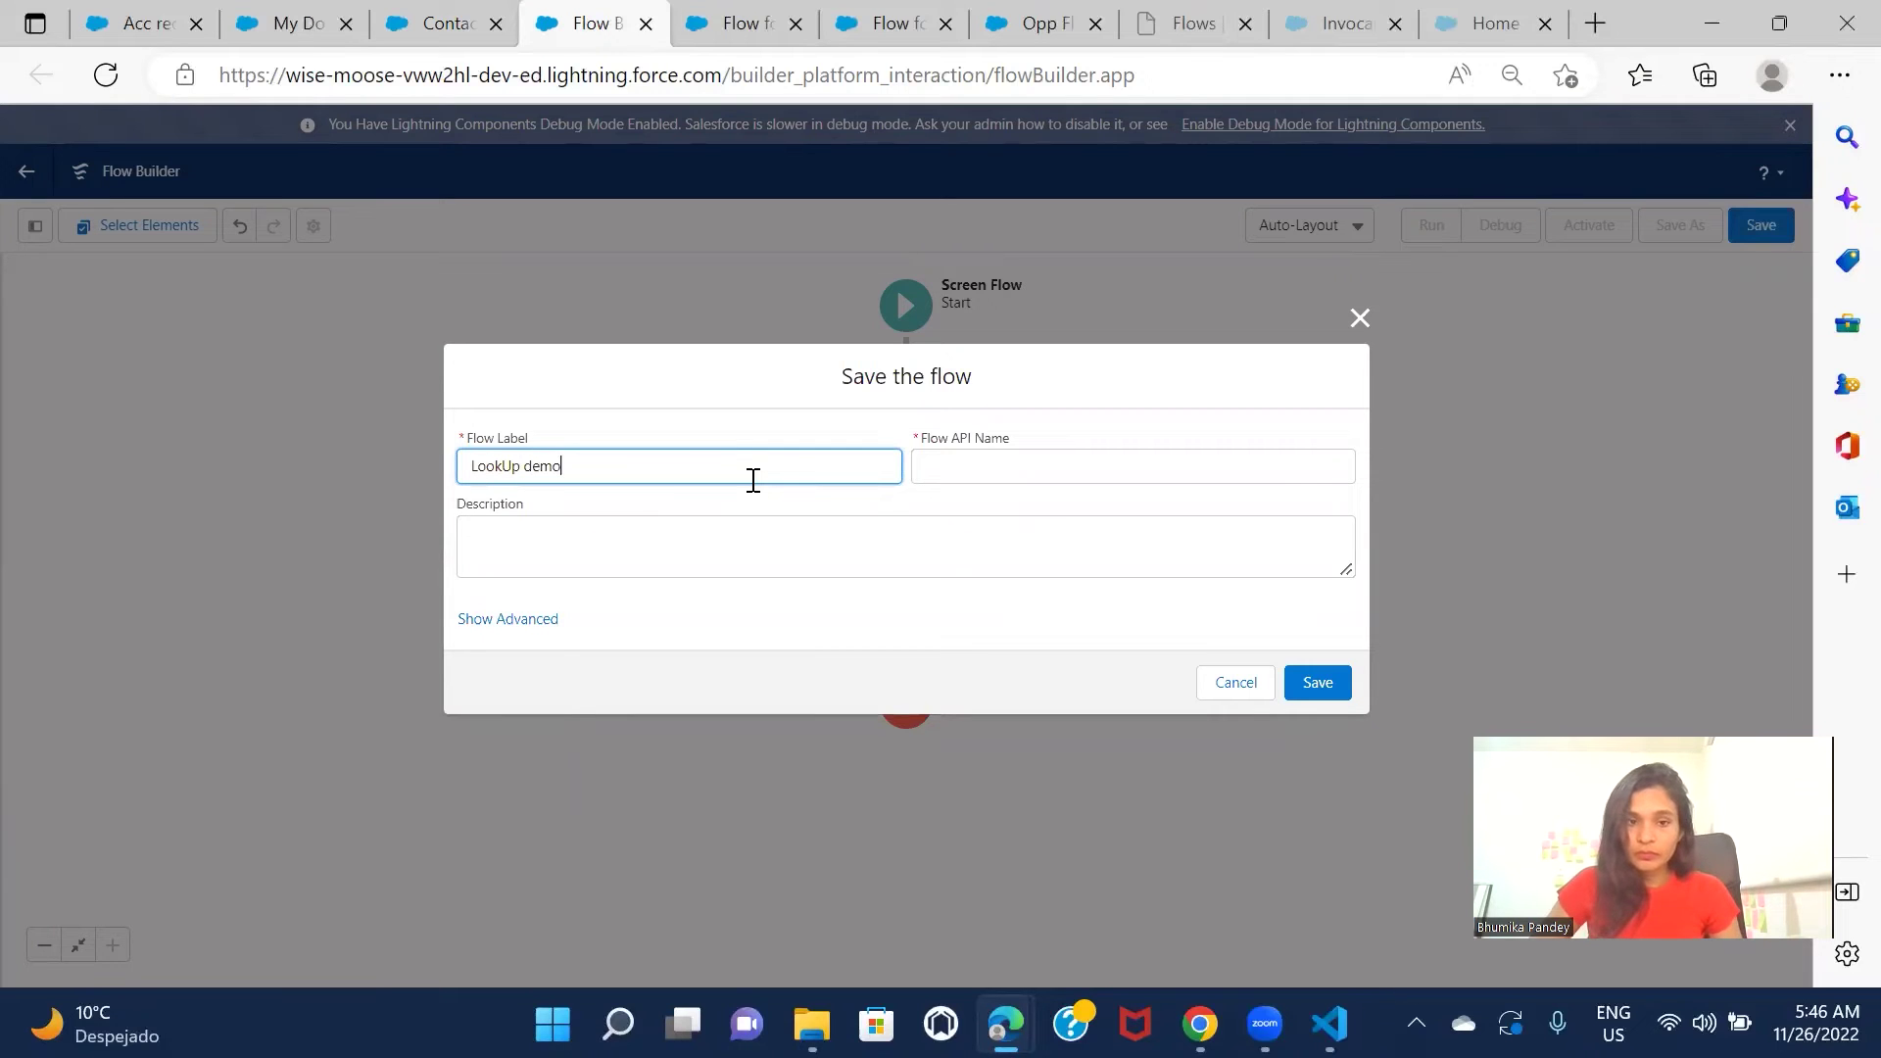
type("LookUp demo FLOW")
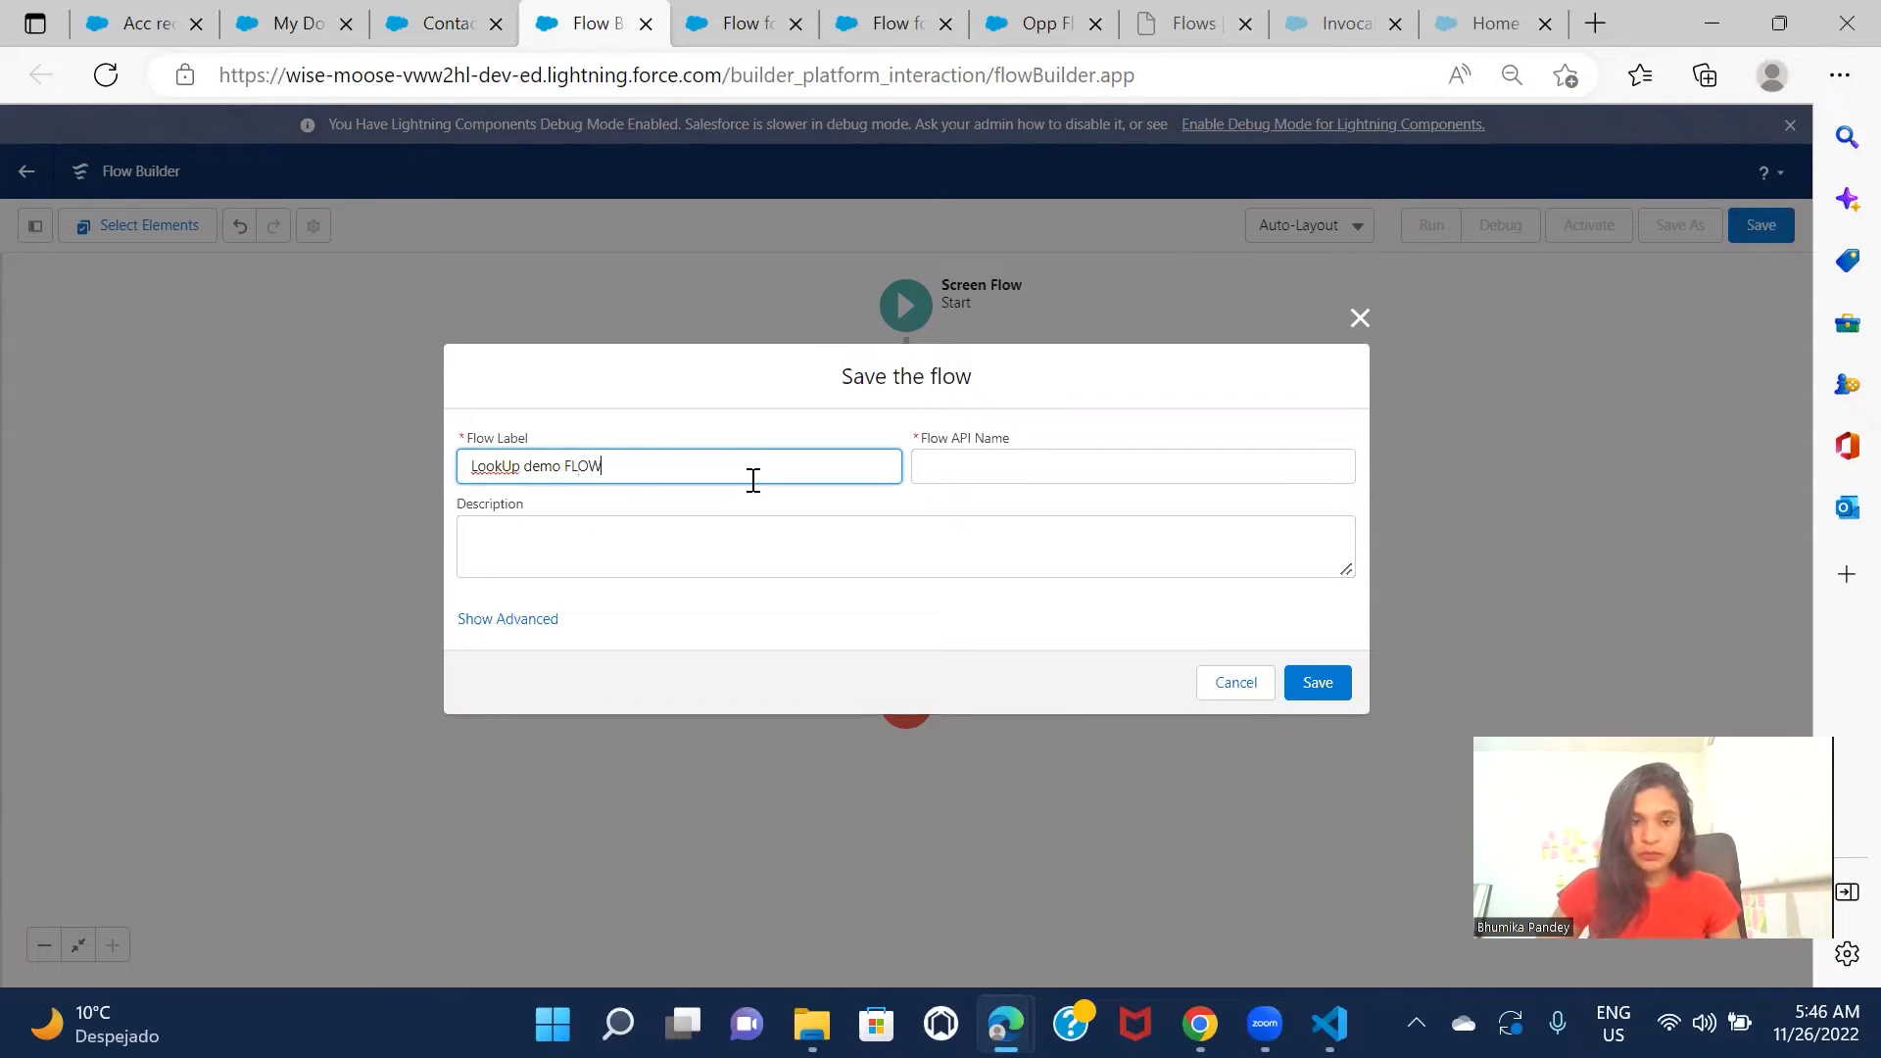
left_click(1121, 573)
left_click(1316, 682)
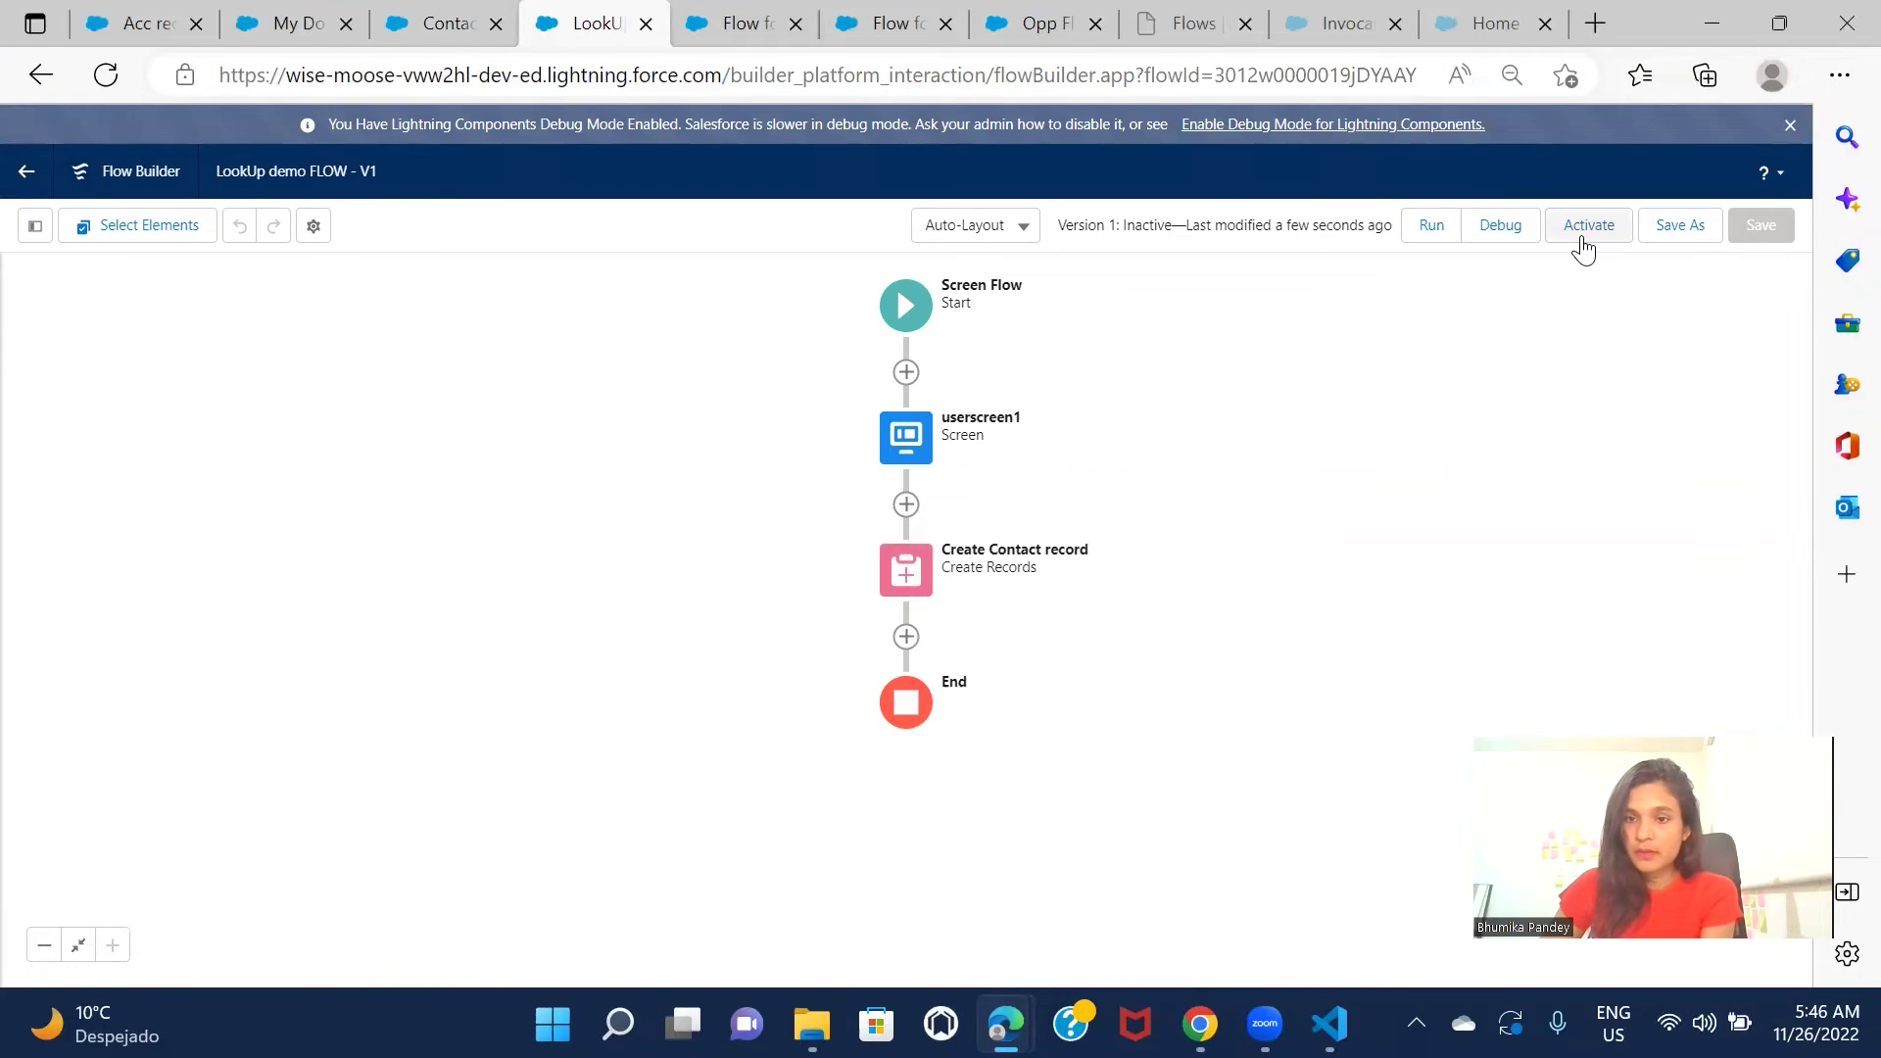
left_click(1582, 238)
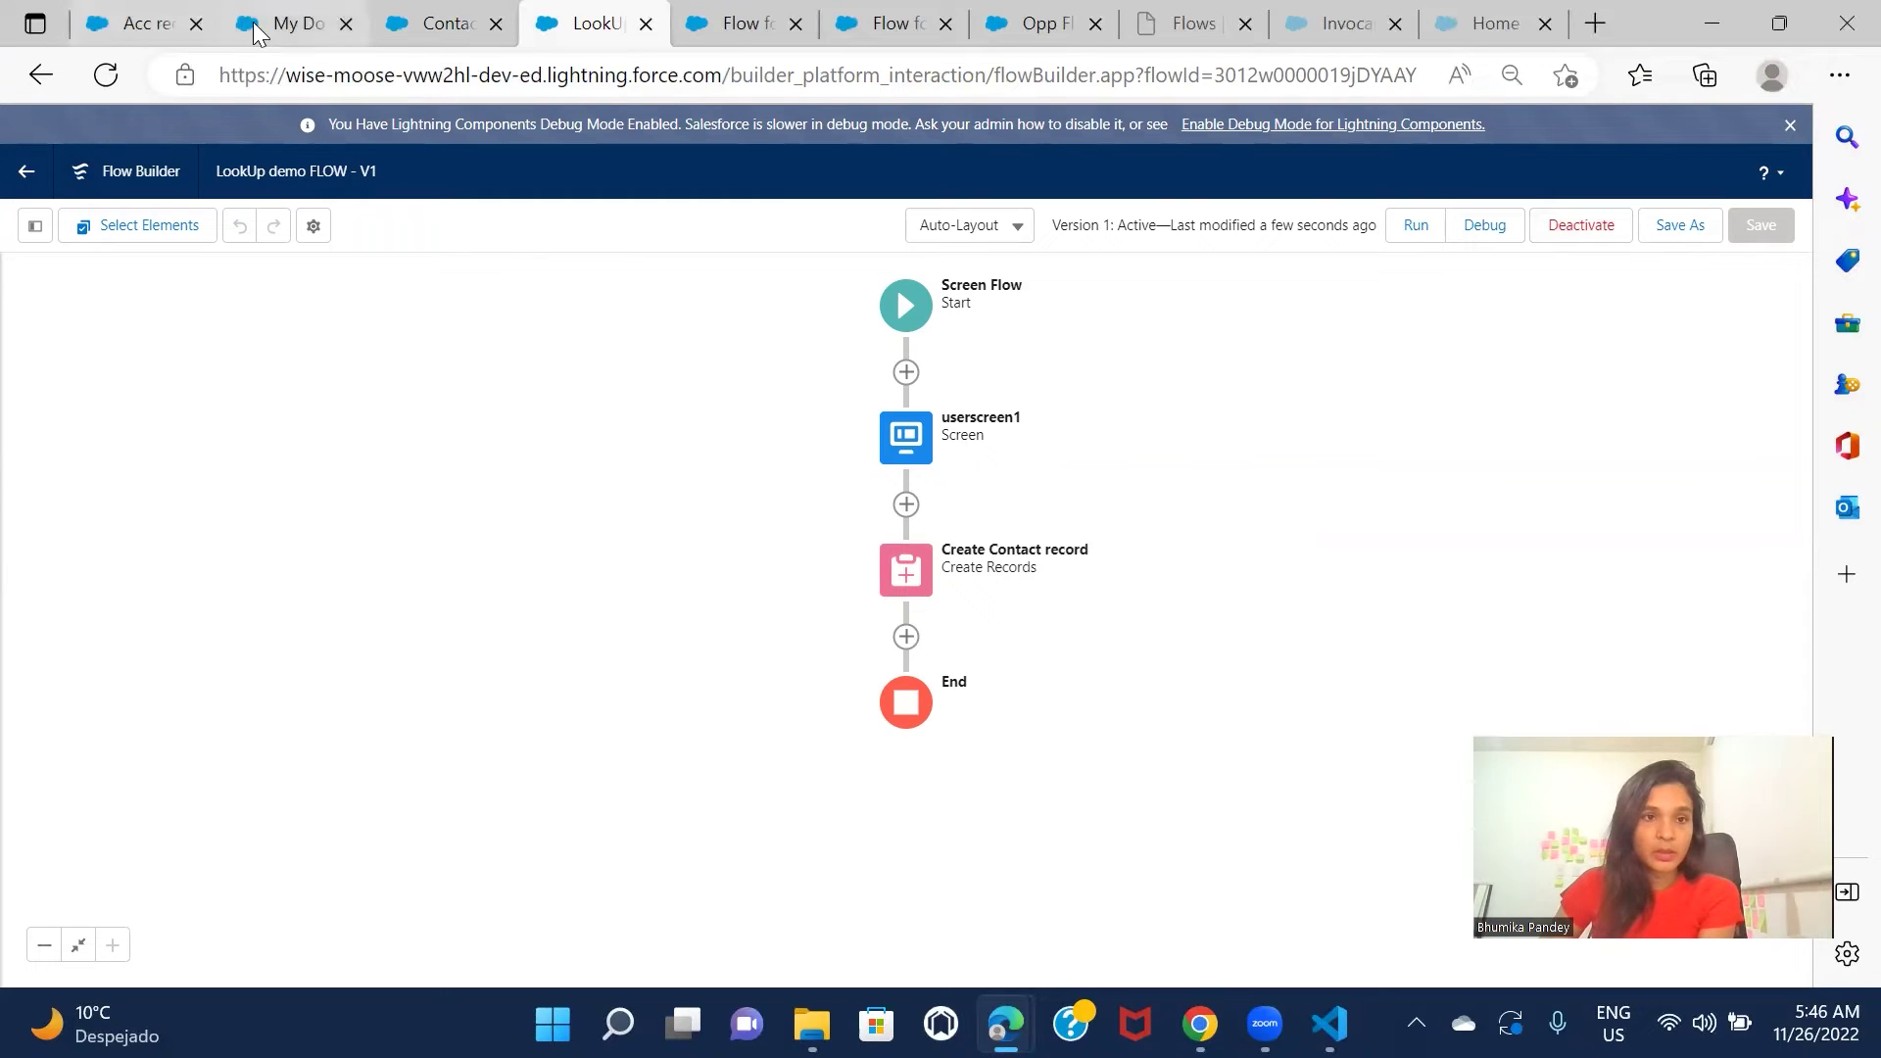
Step: Open the Acc record type account's record page for editing in Lightning App Builder and dismiss the page analysis
left_click(157, 28)
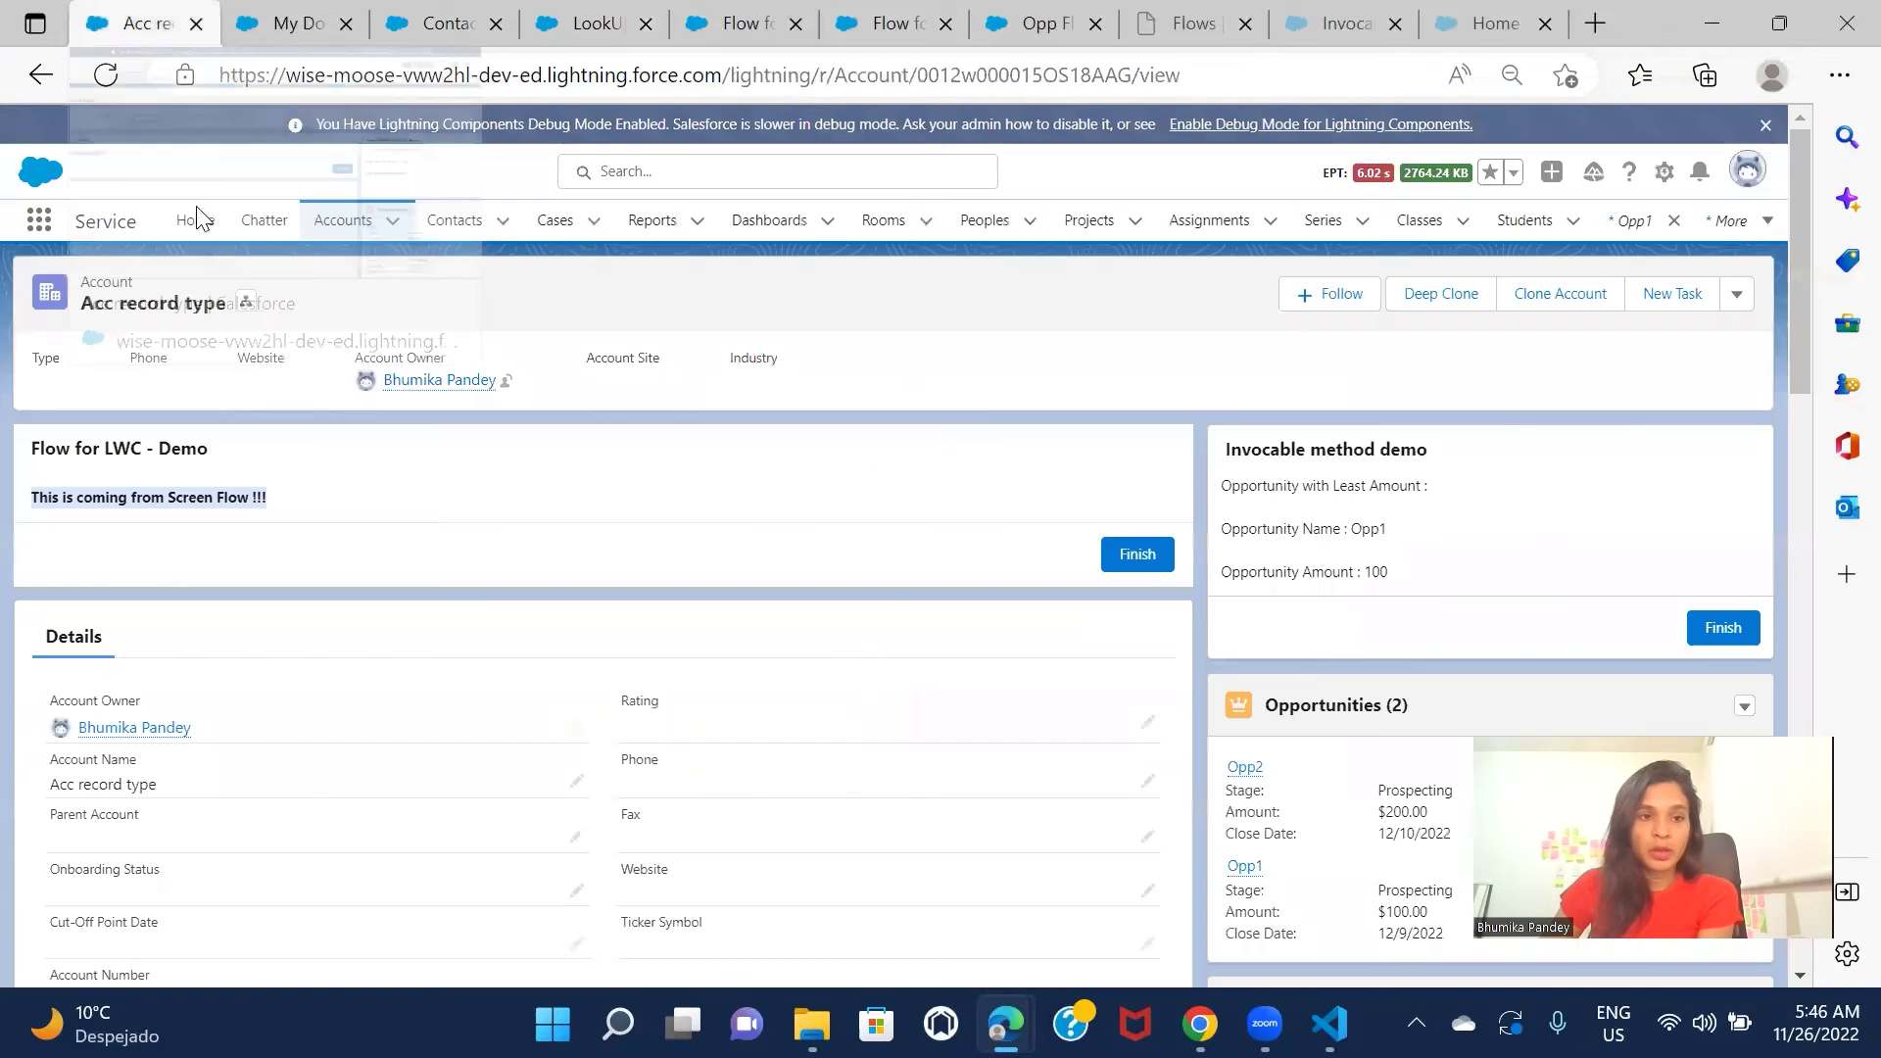
left_click(1663, 172)
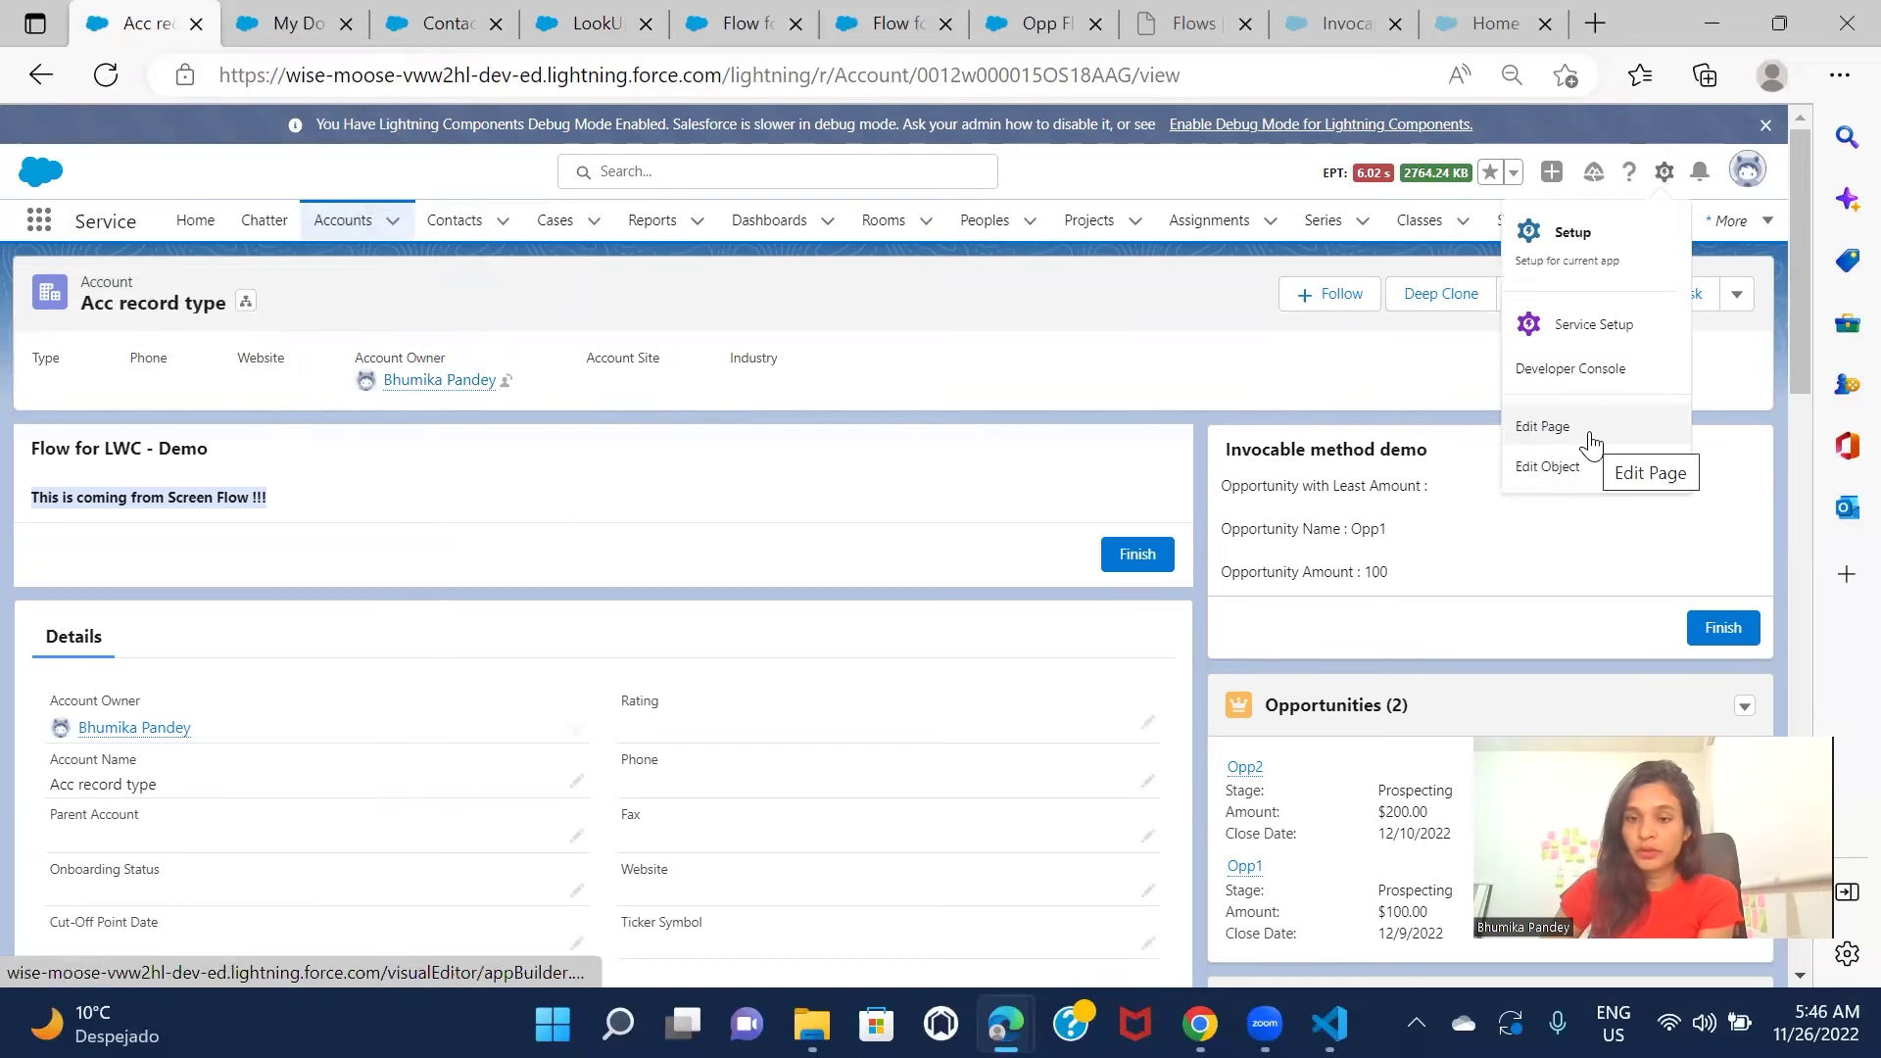
left_click(1557, 422)
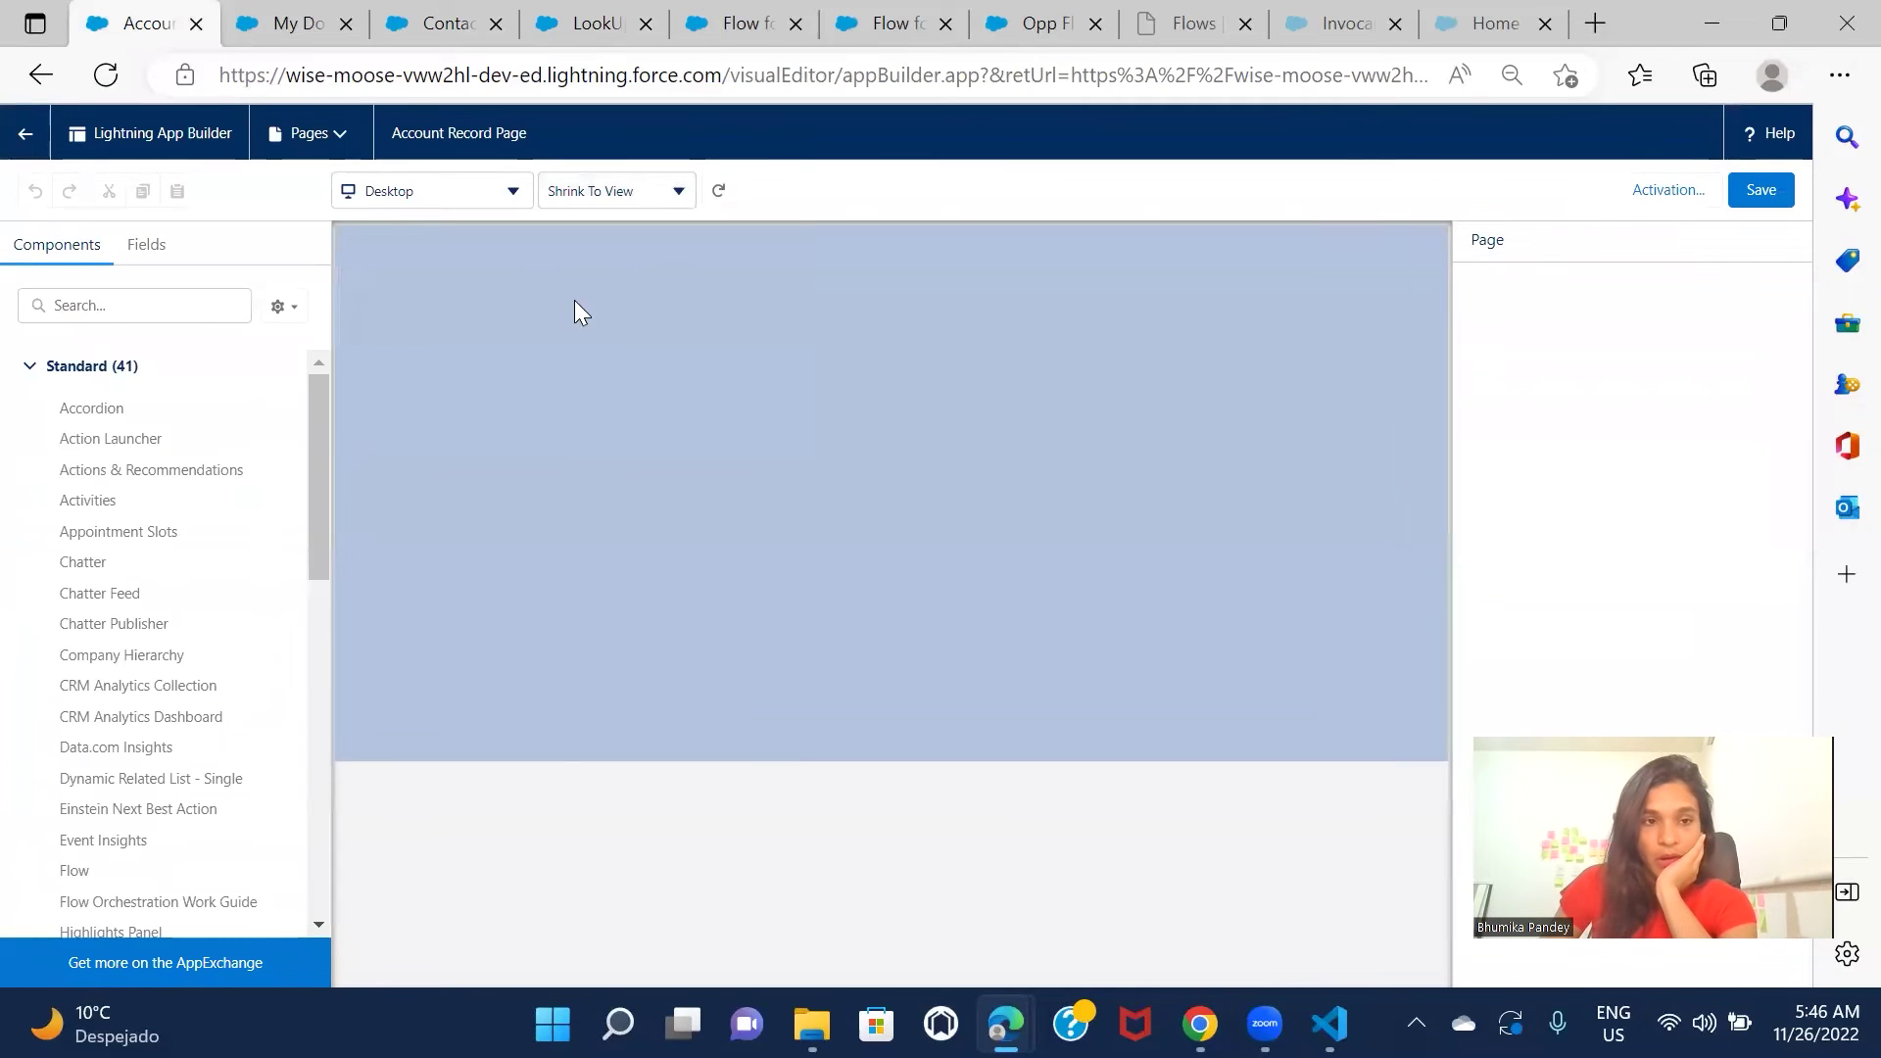
left_click(86, 297)
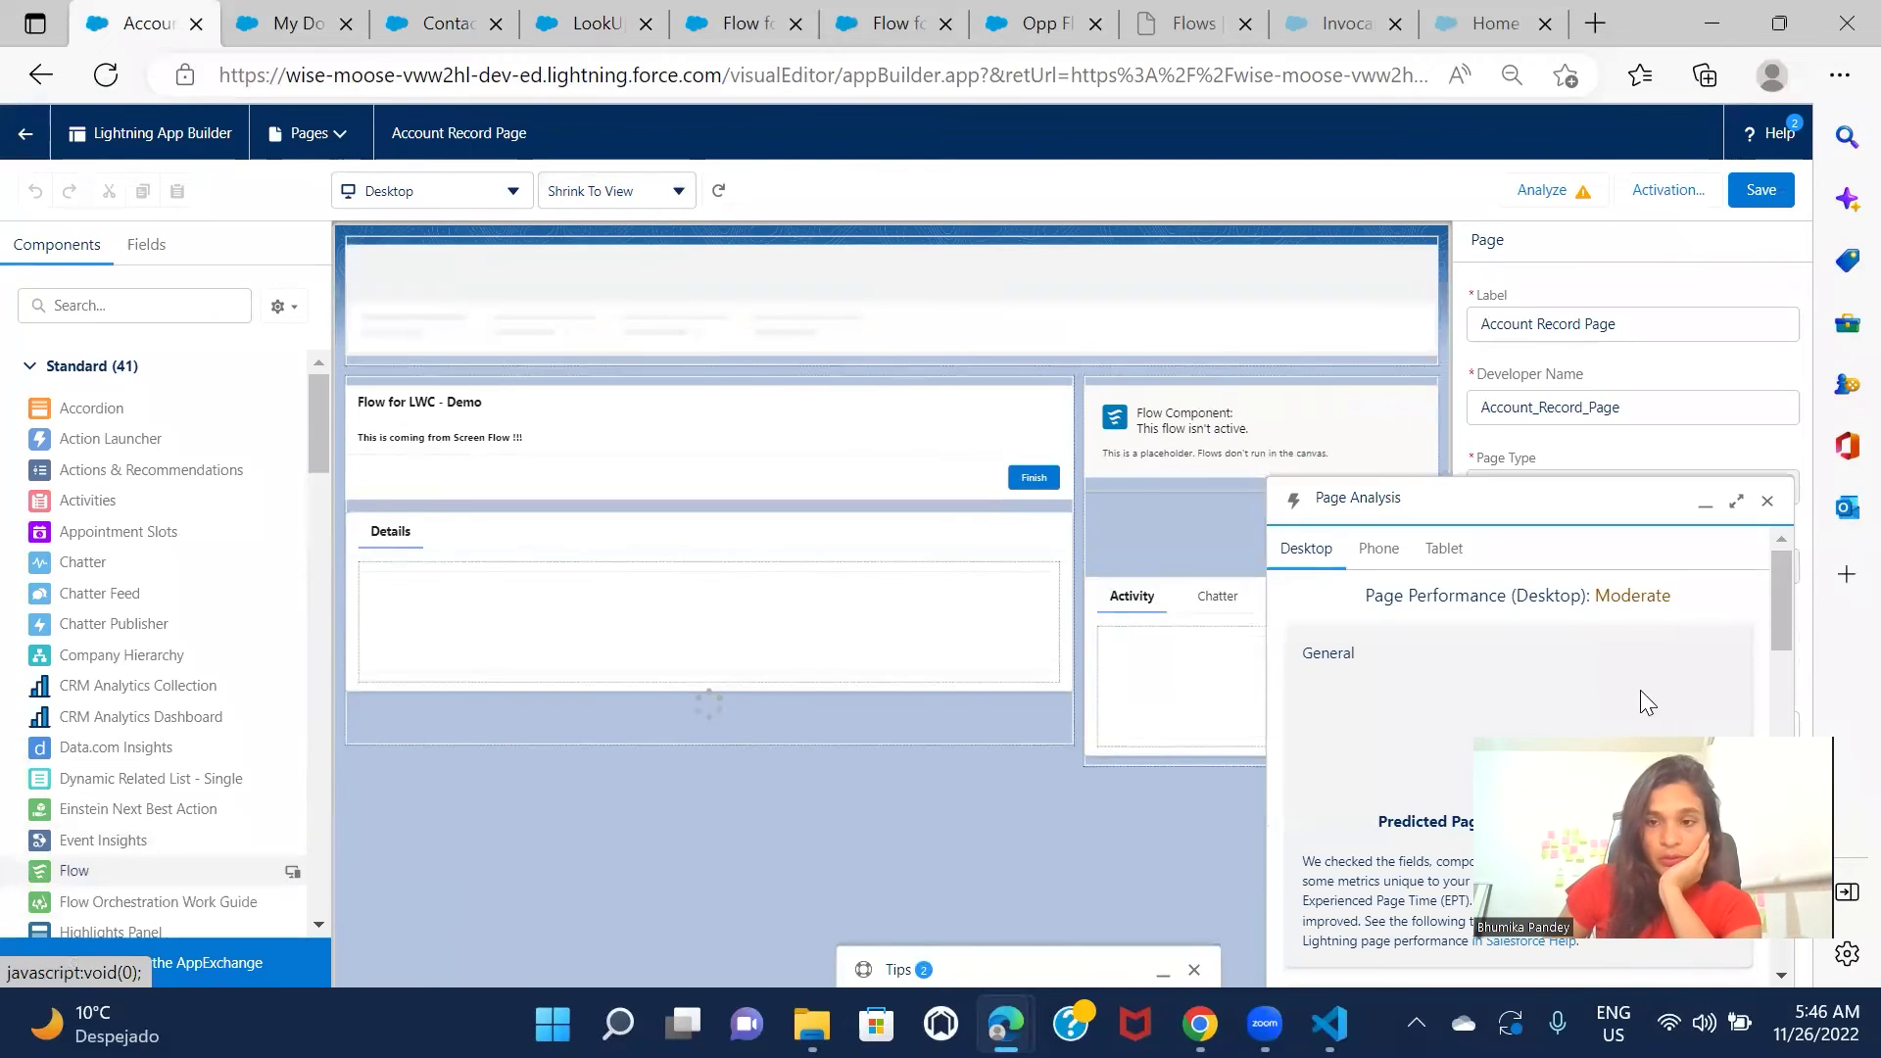
left_click(1767, 501)
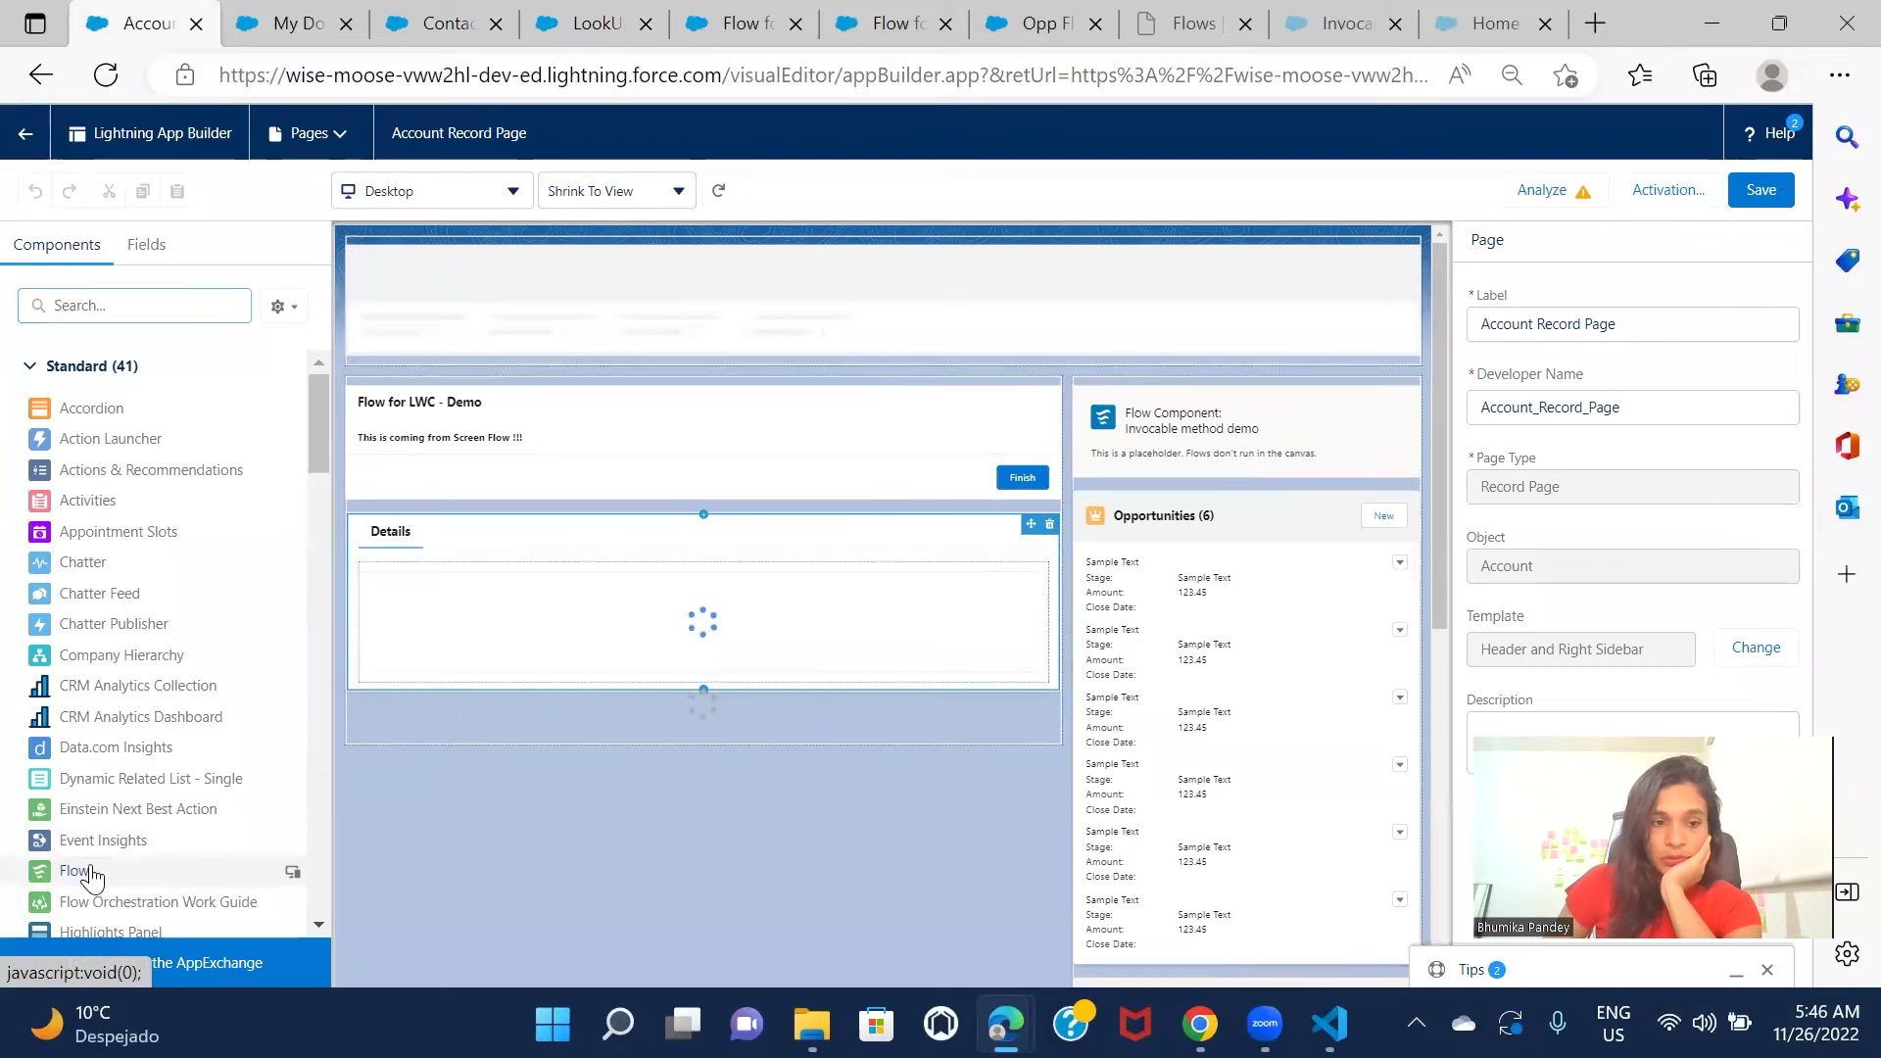
Step: Add a Flow component above the Flow for LWC - Demo component, set it to LookUp demo FLOW, and save the page before returning to the record
left_click_drag(66, 881, 707, 378)
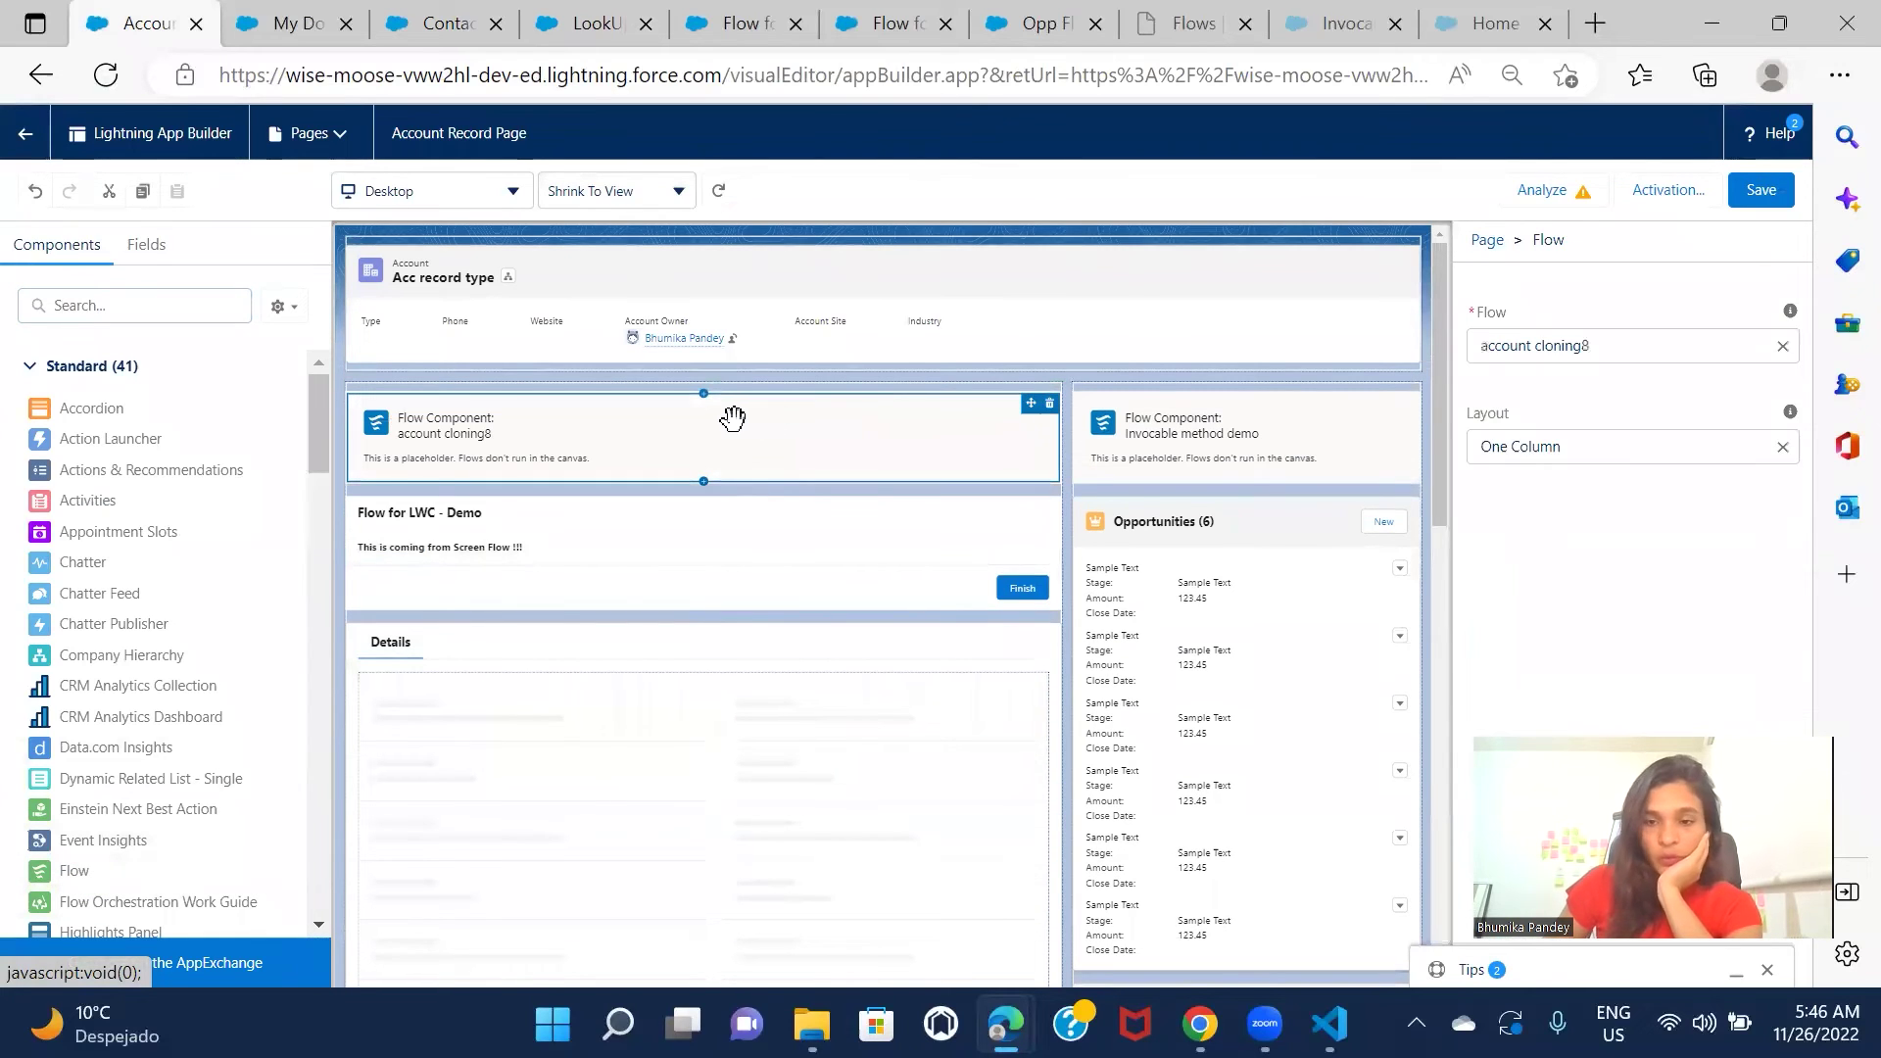
left_click(1782, 345)
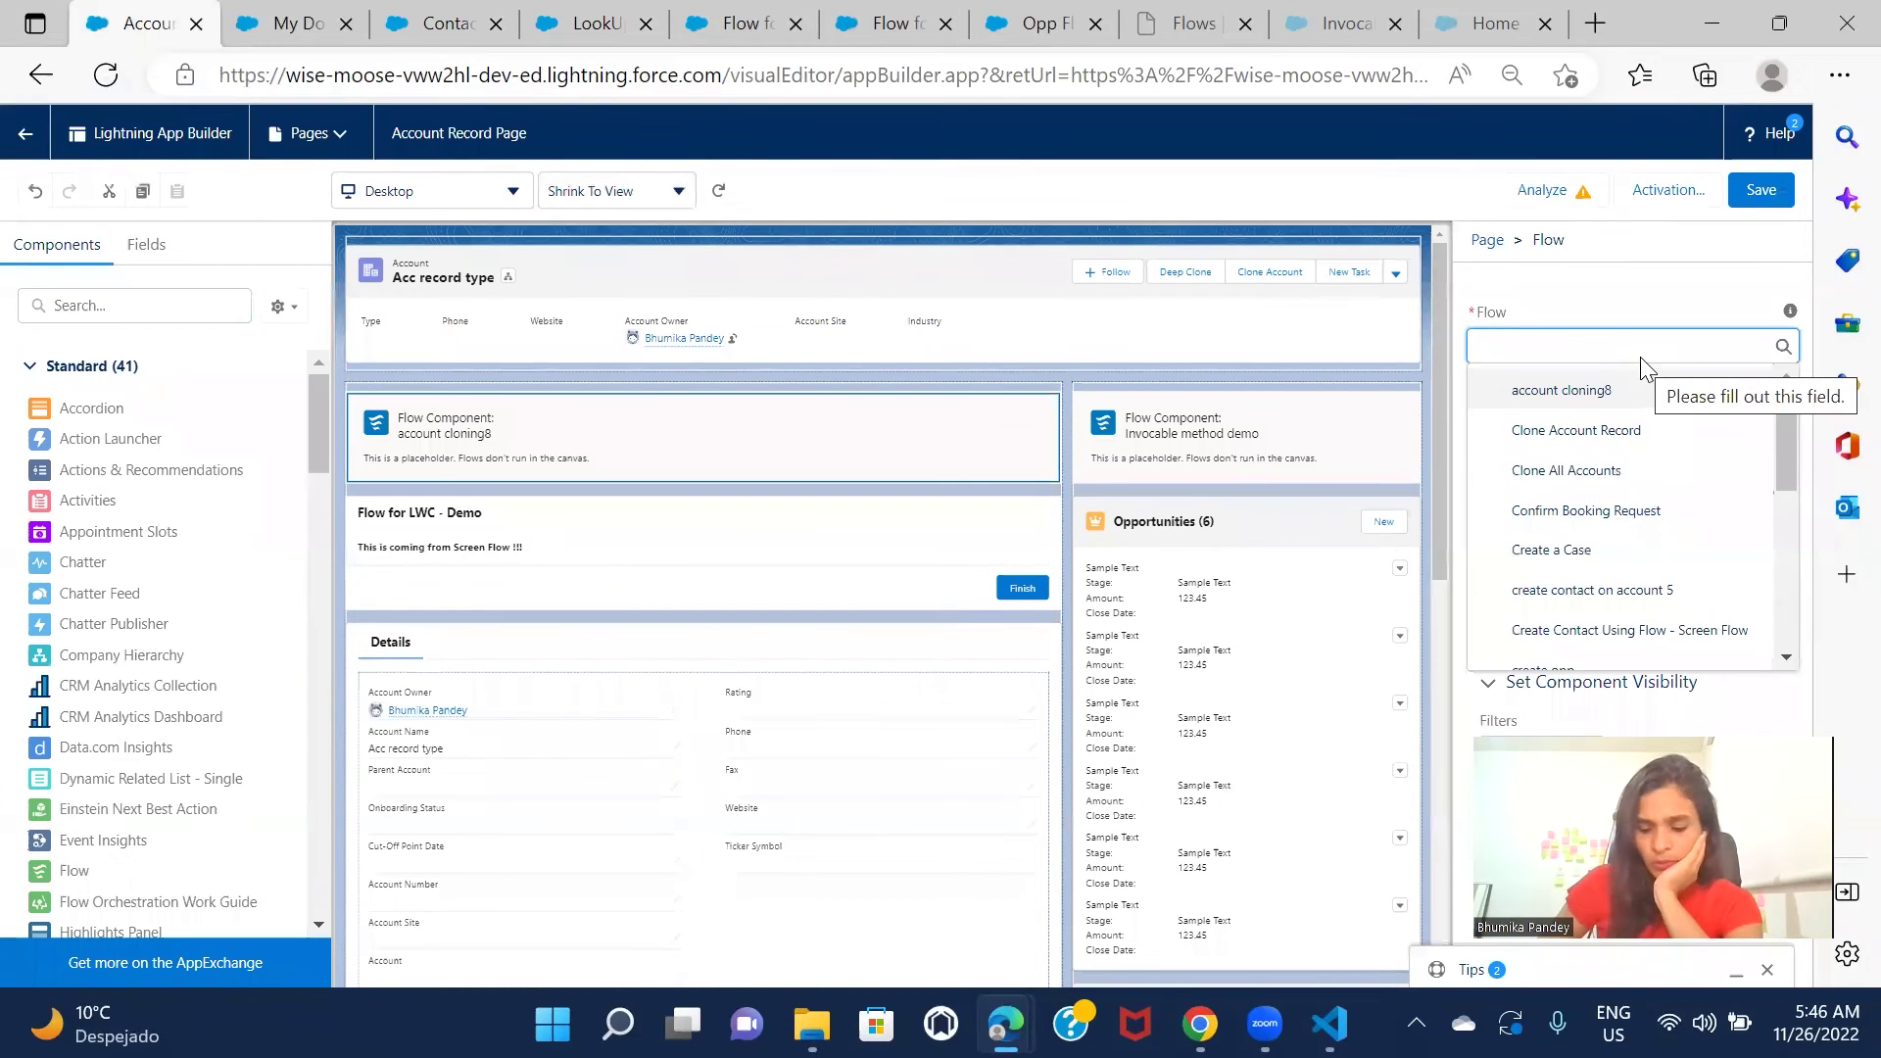
type("loo")
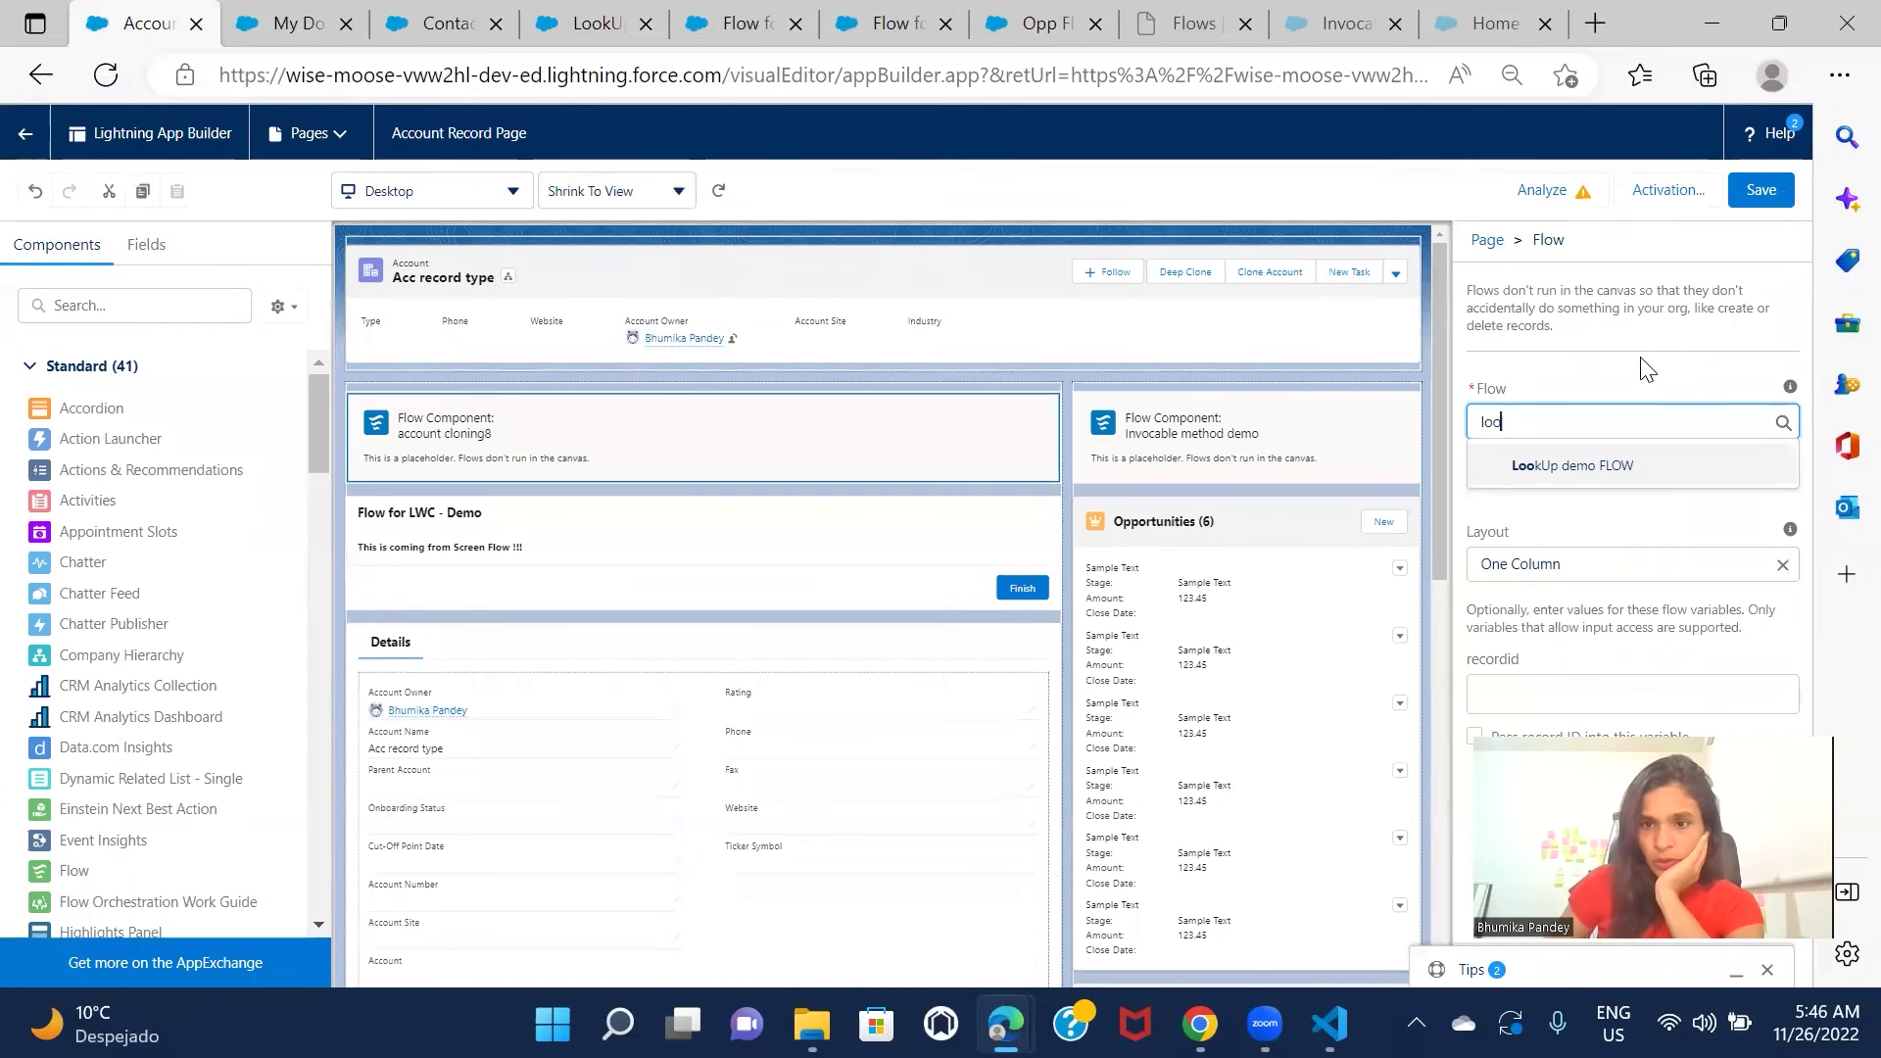
left_click(1642, 467)
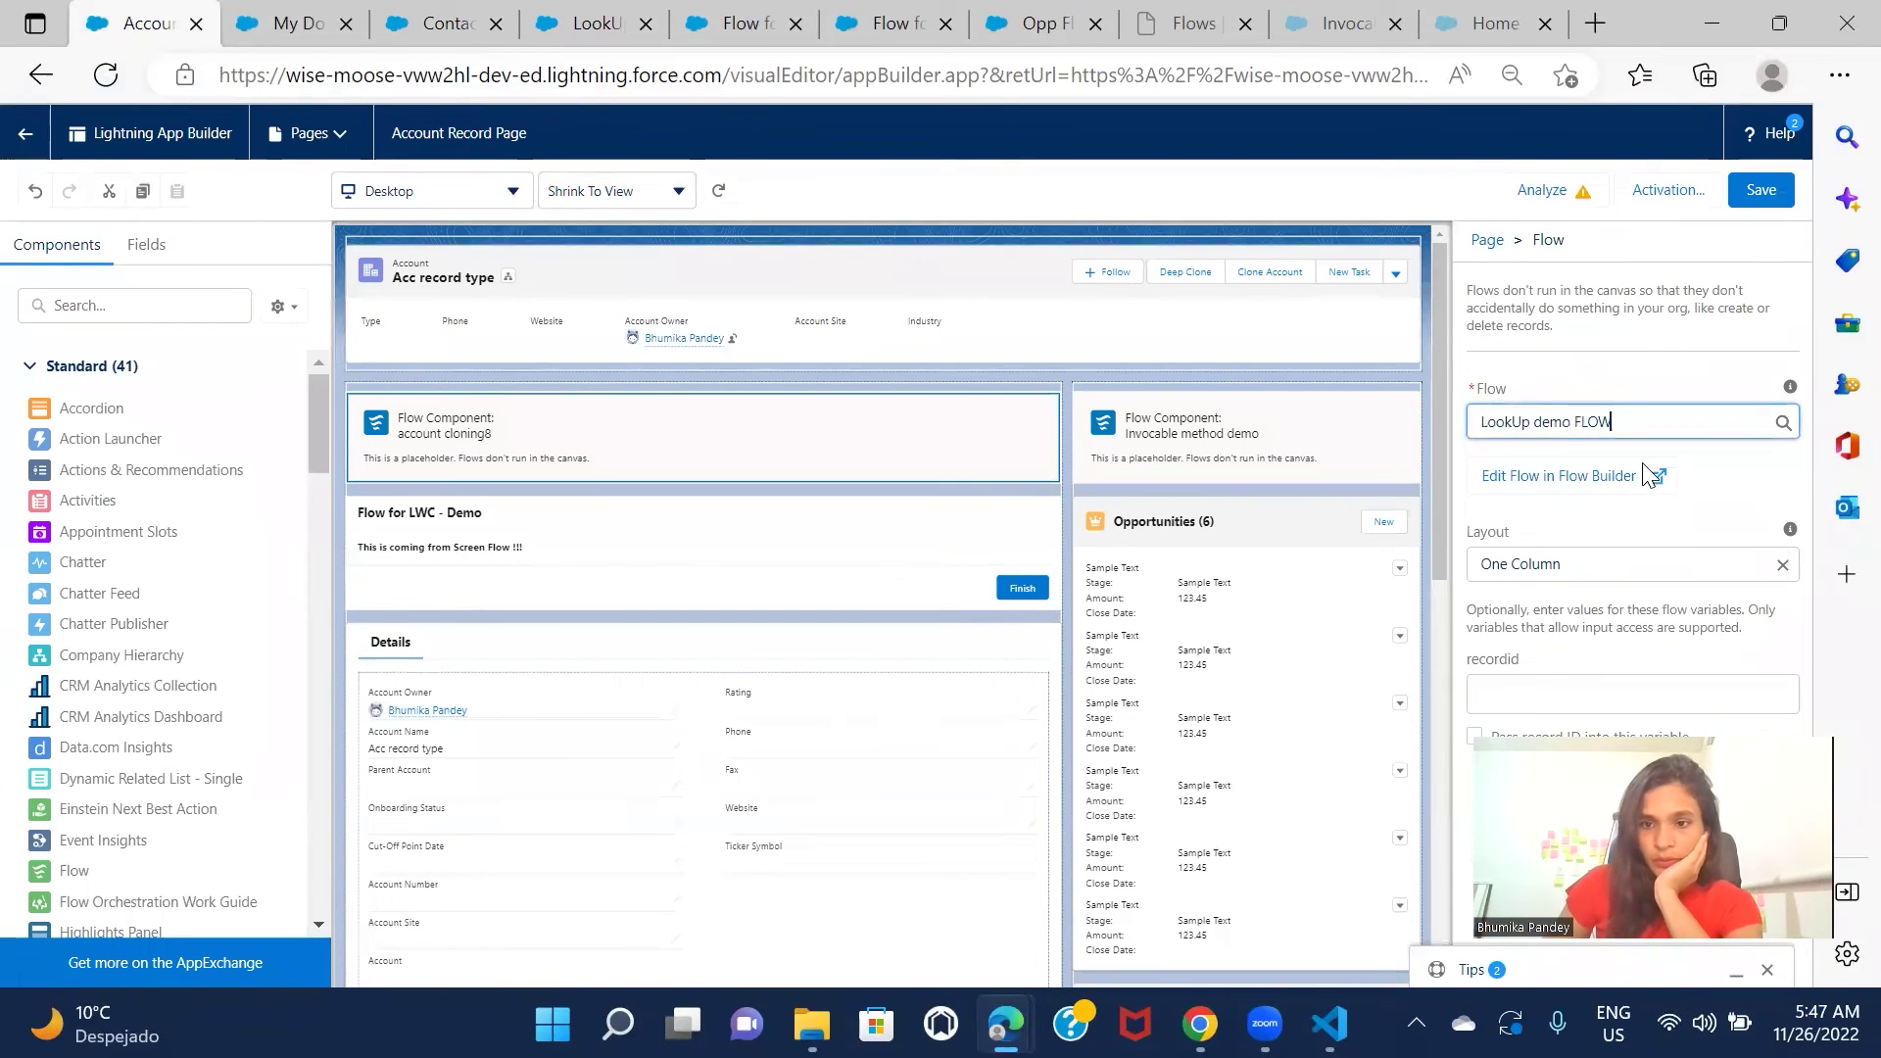
left_click(1760, 190)
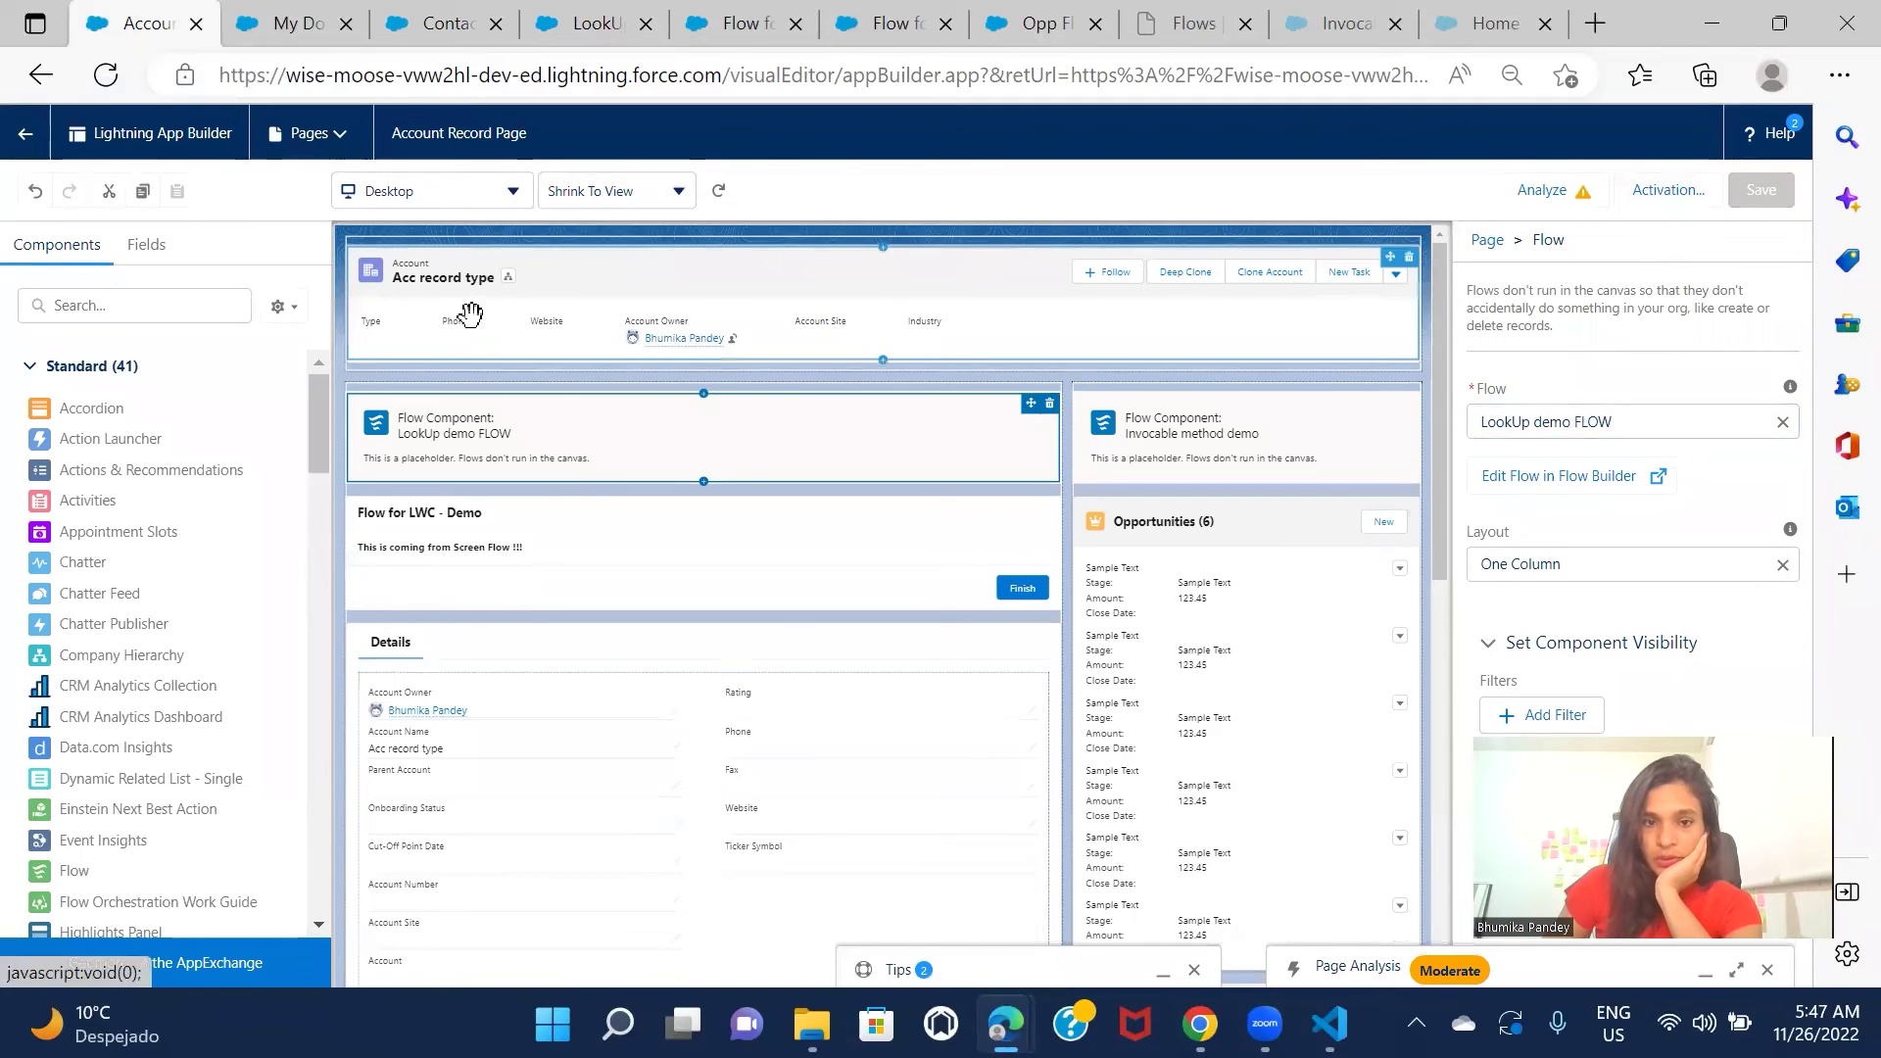
left_click(26, 133)
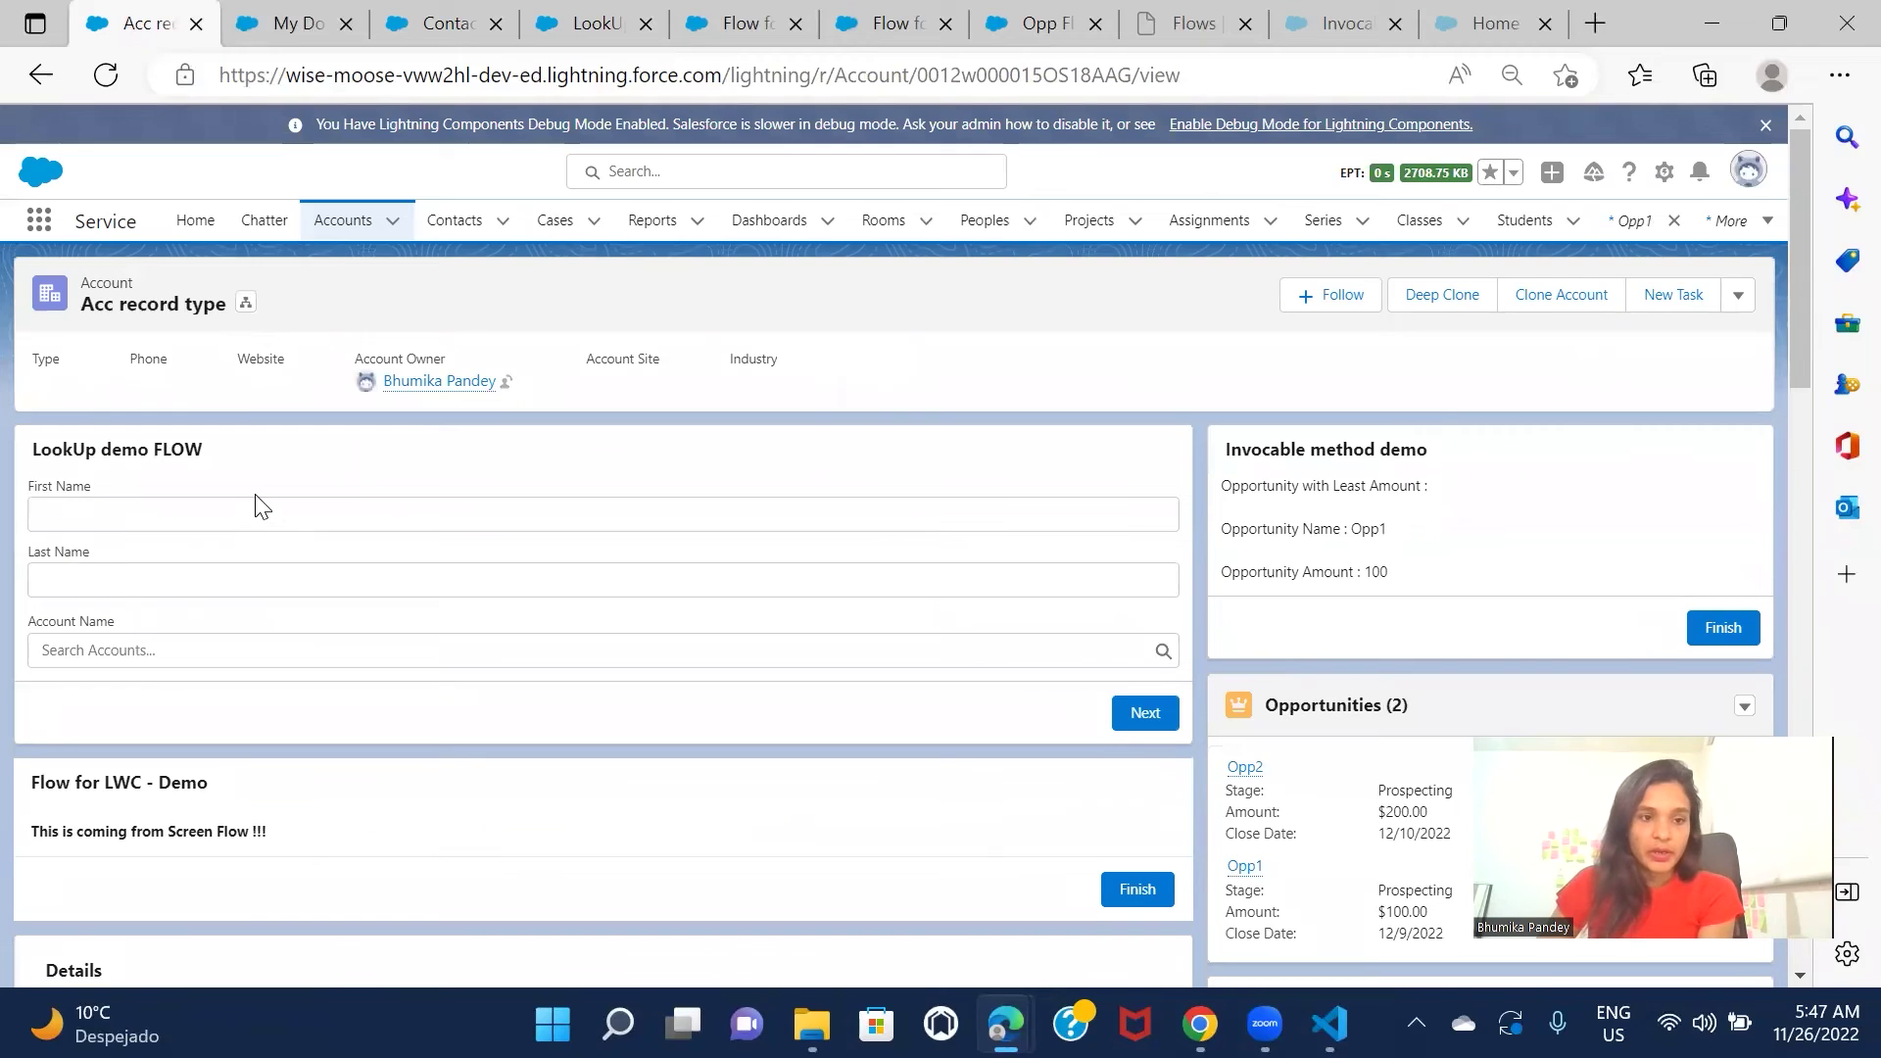
Step: Submit LookUp demo FLOW with first name FName 55, last name Last Name 55, and account Acc record type
left_click(266, 525)
type("FName 55")
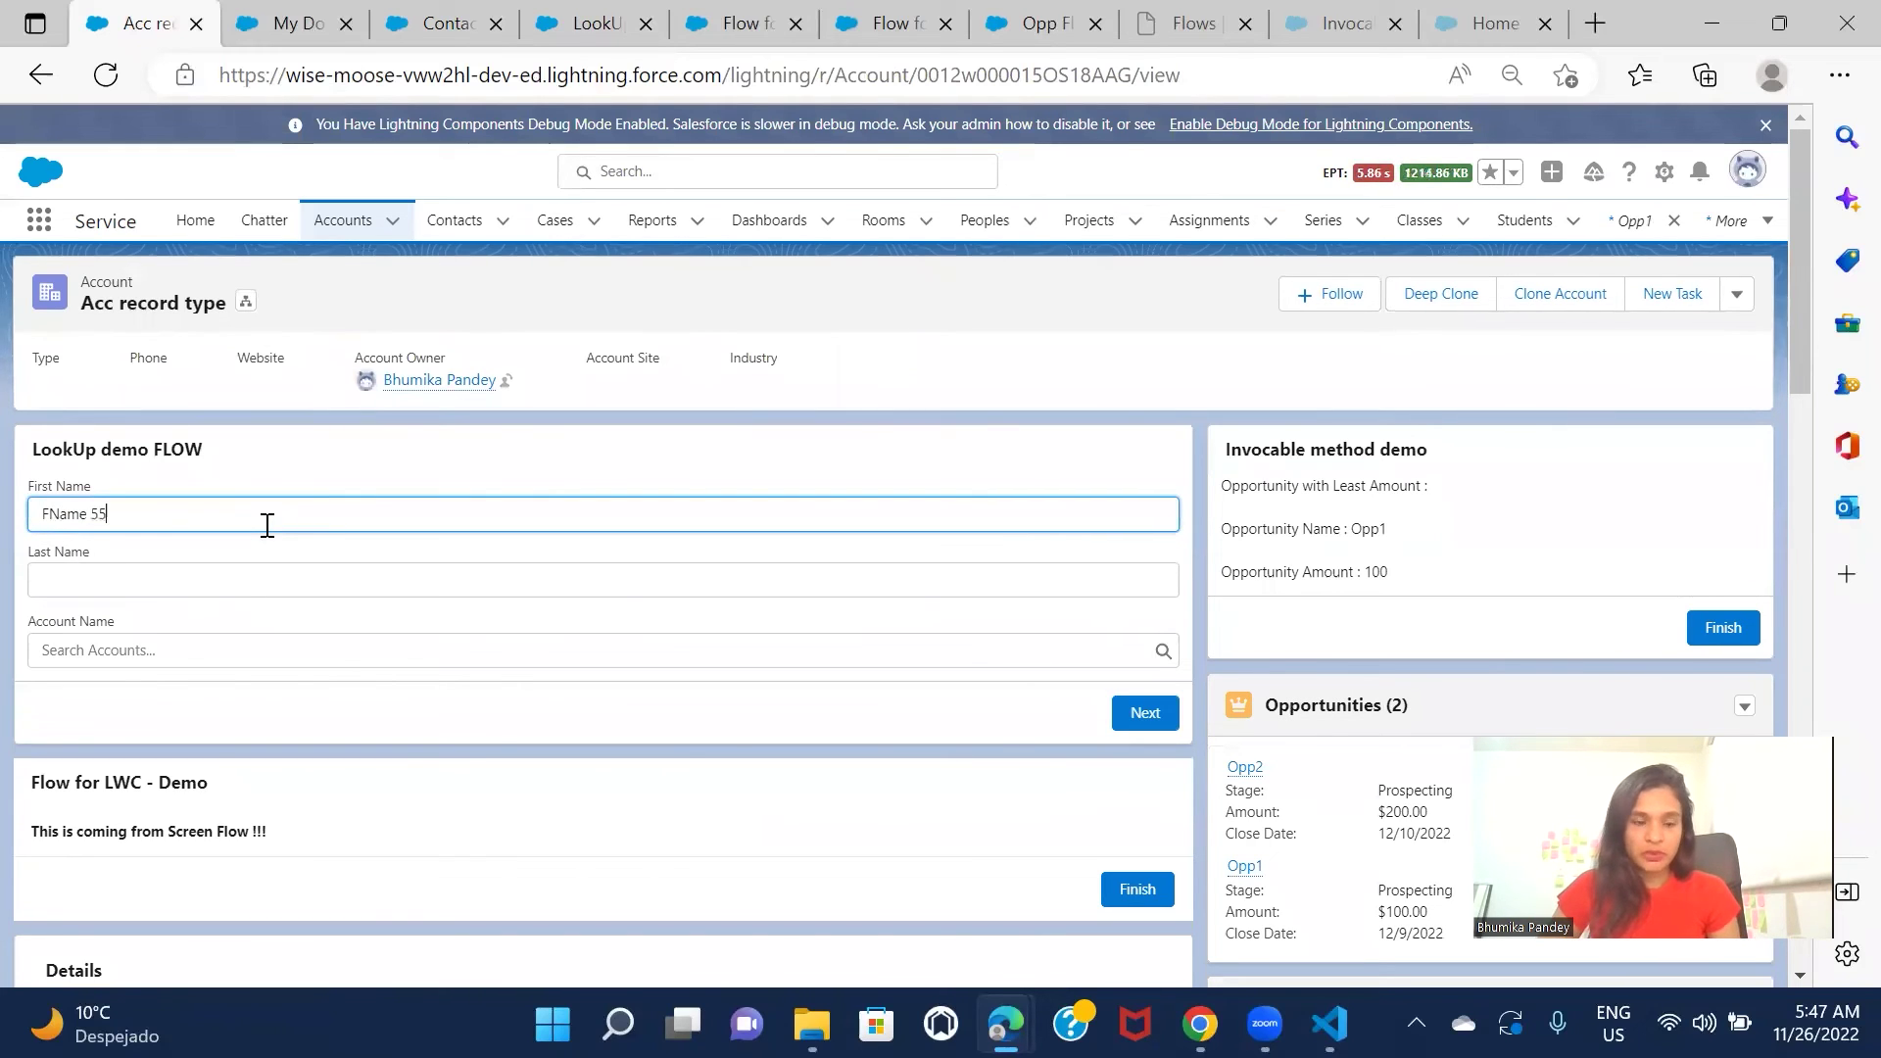
left_click(153, 586)
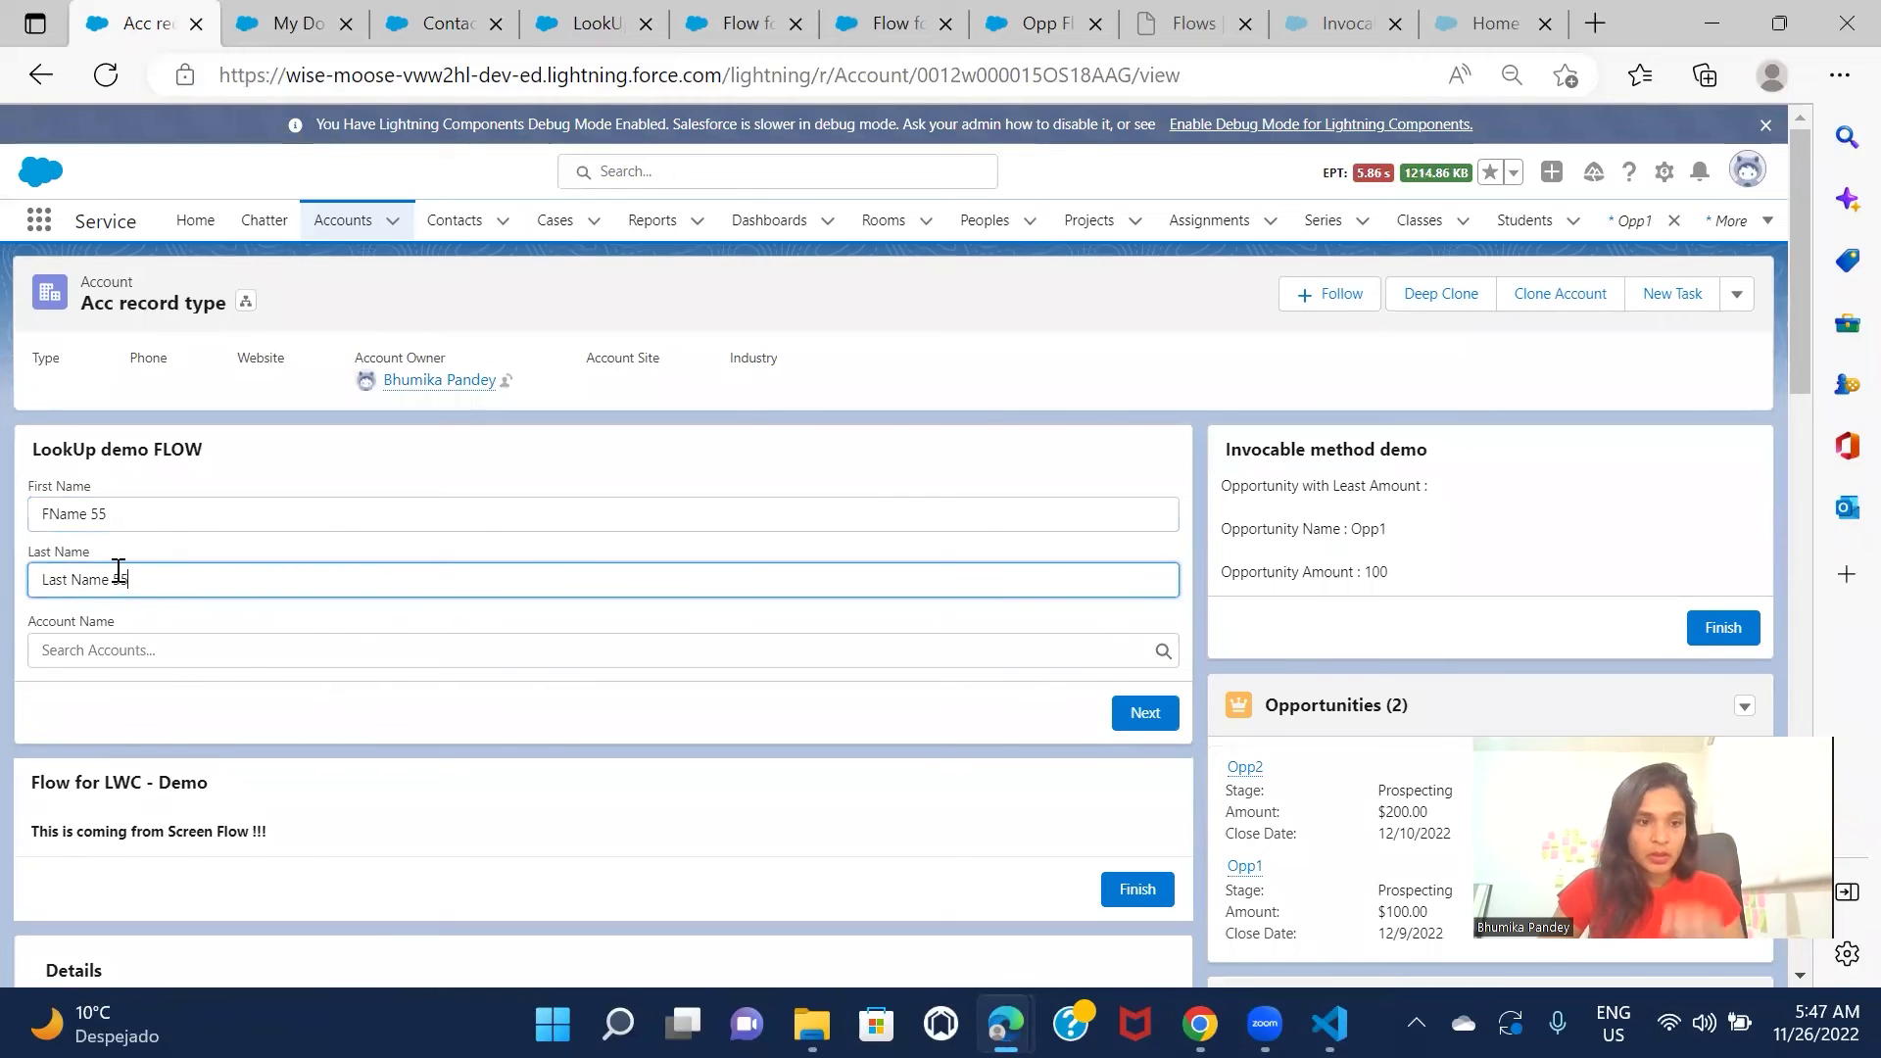
left_click(218, 631)
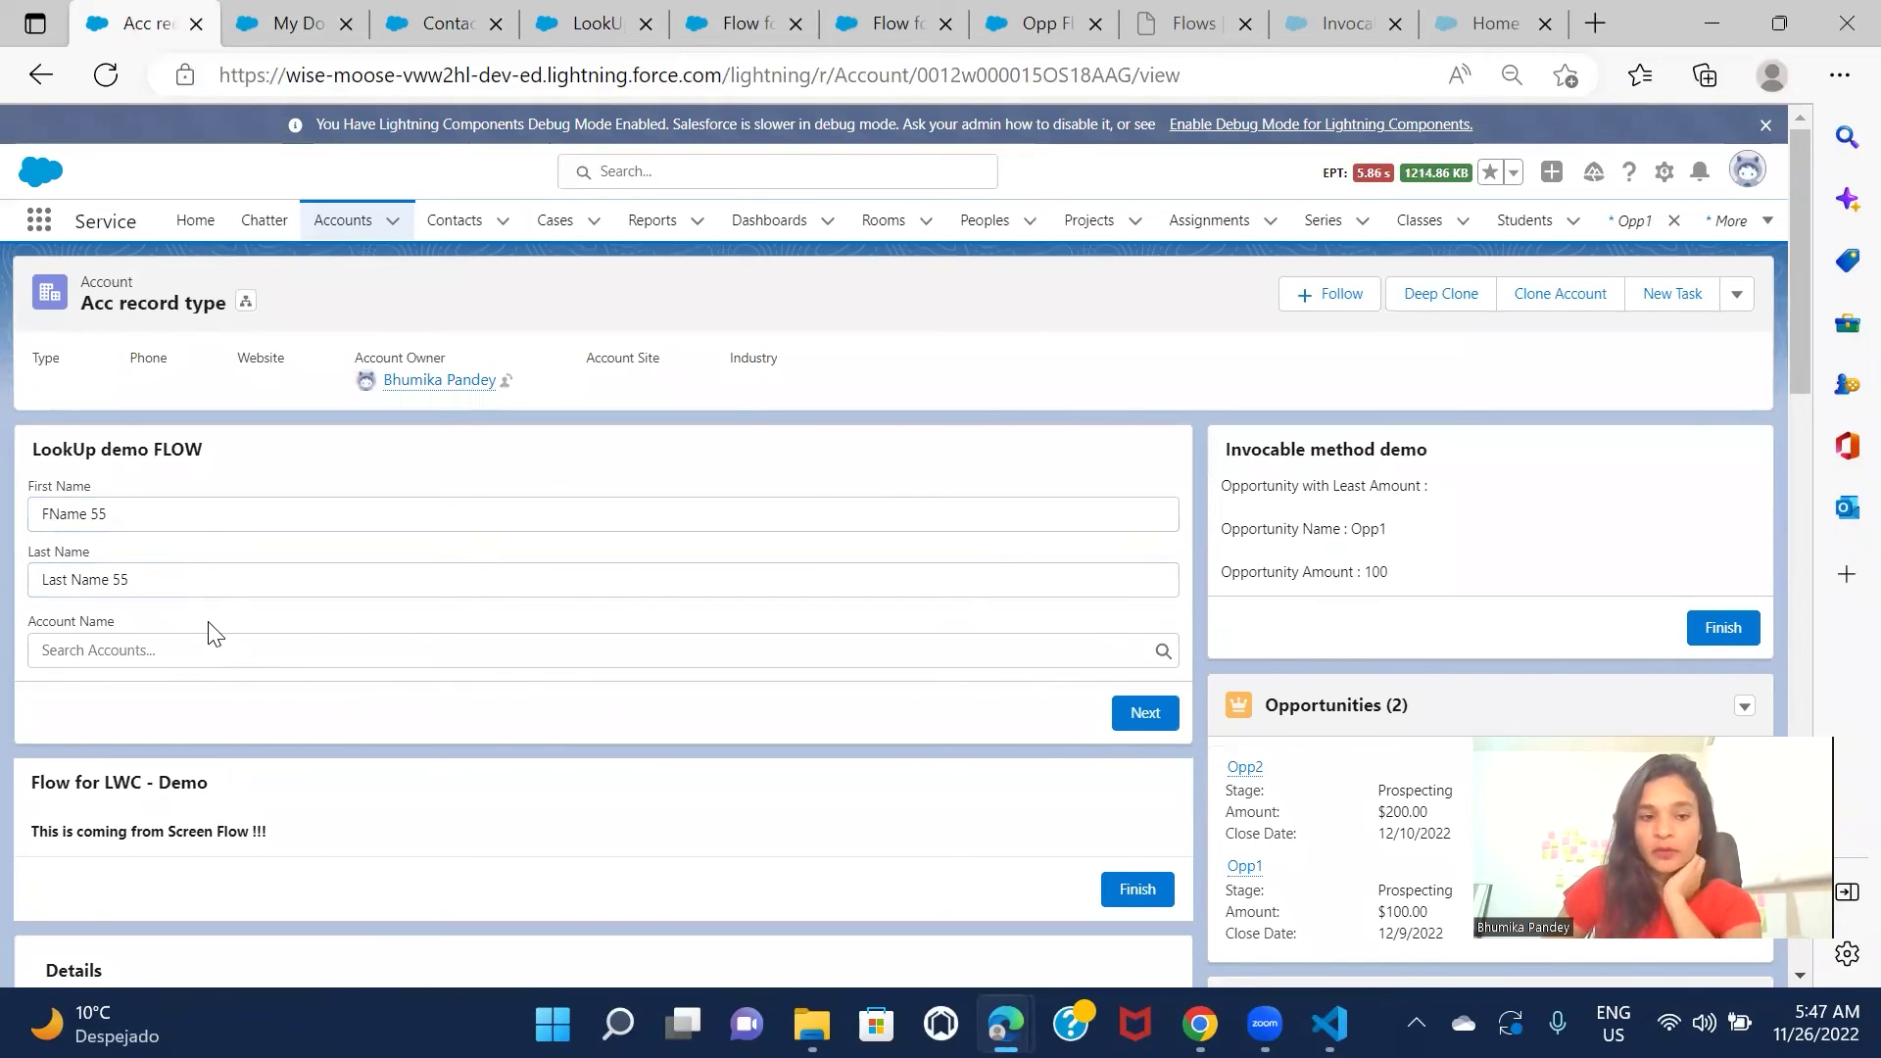
left_click(90, 656)
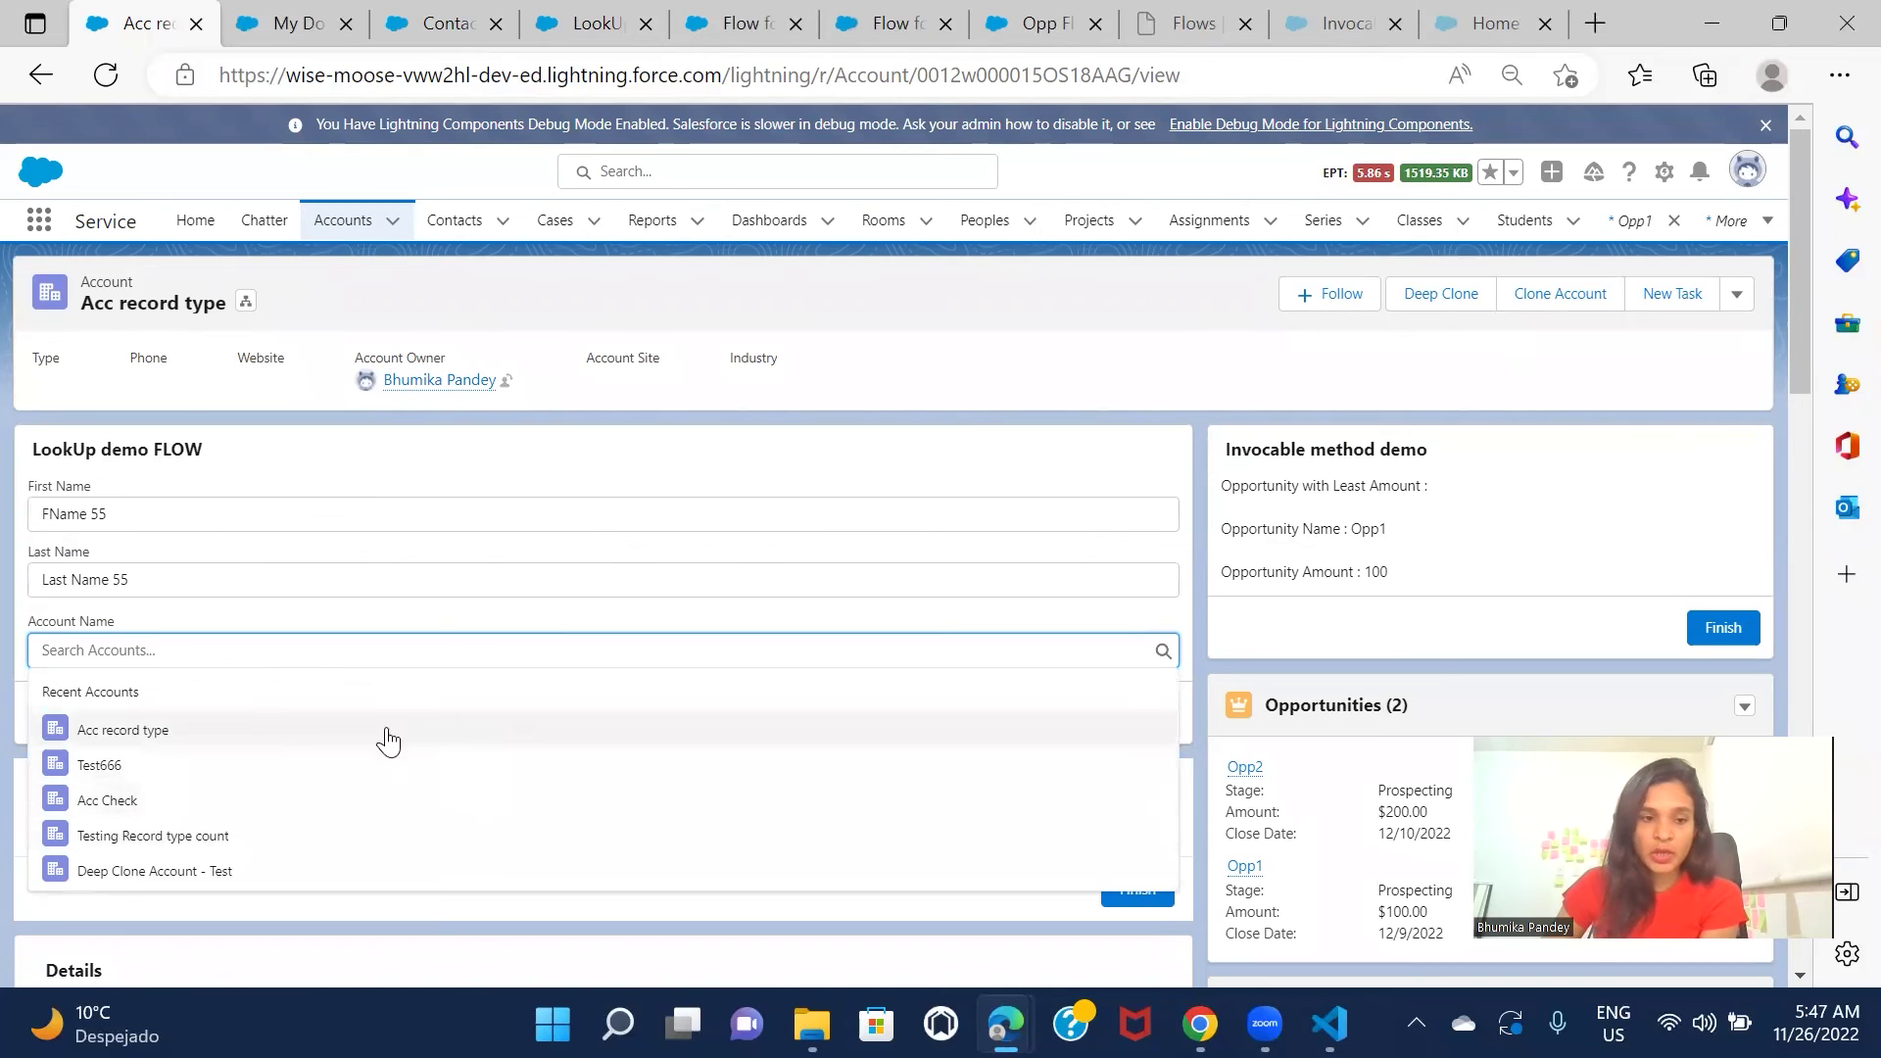
left_click(167, 743)
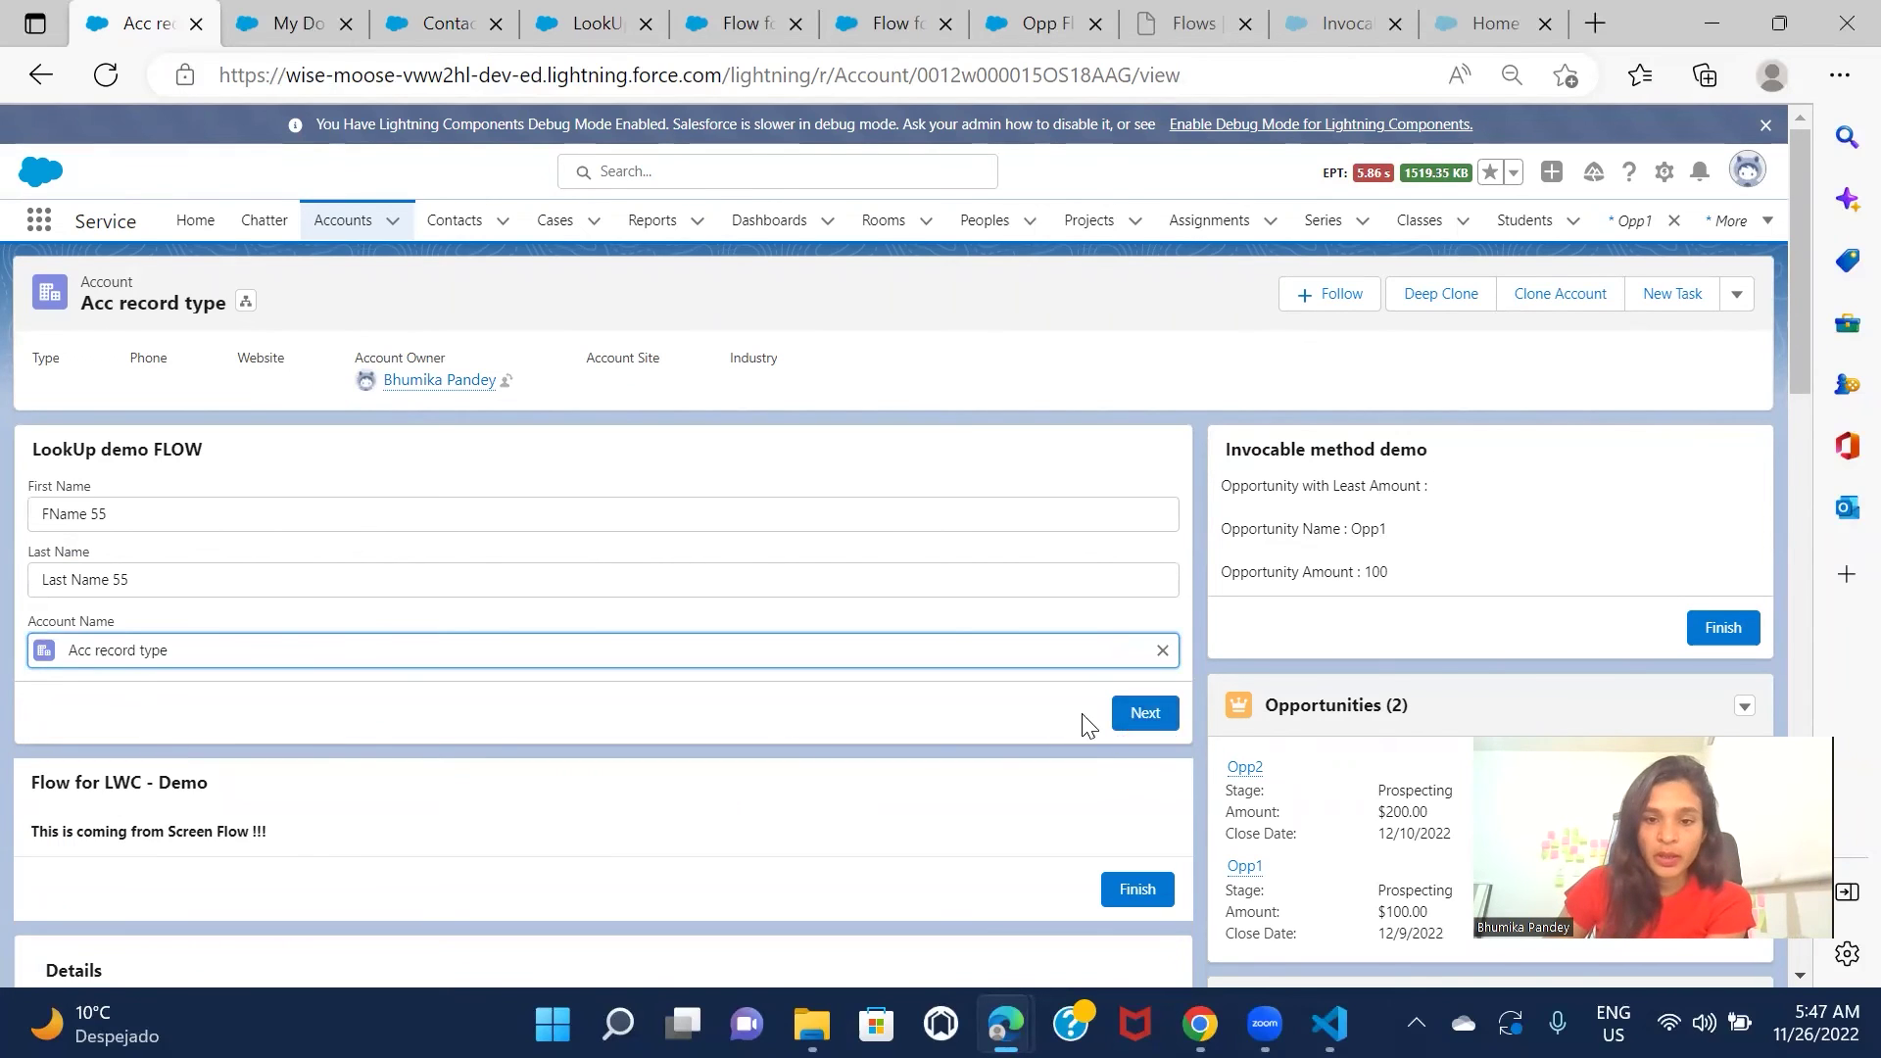
left_click(1136, 713)
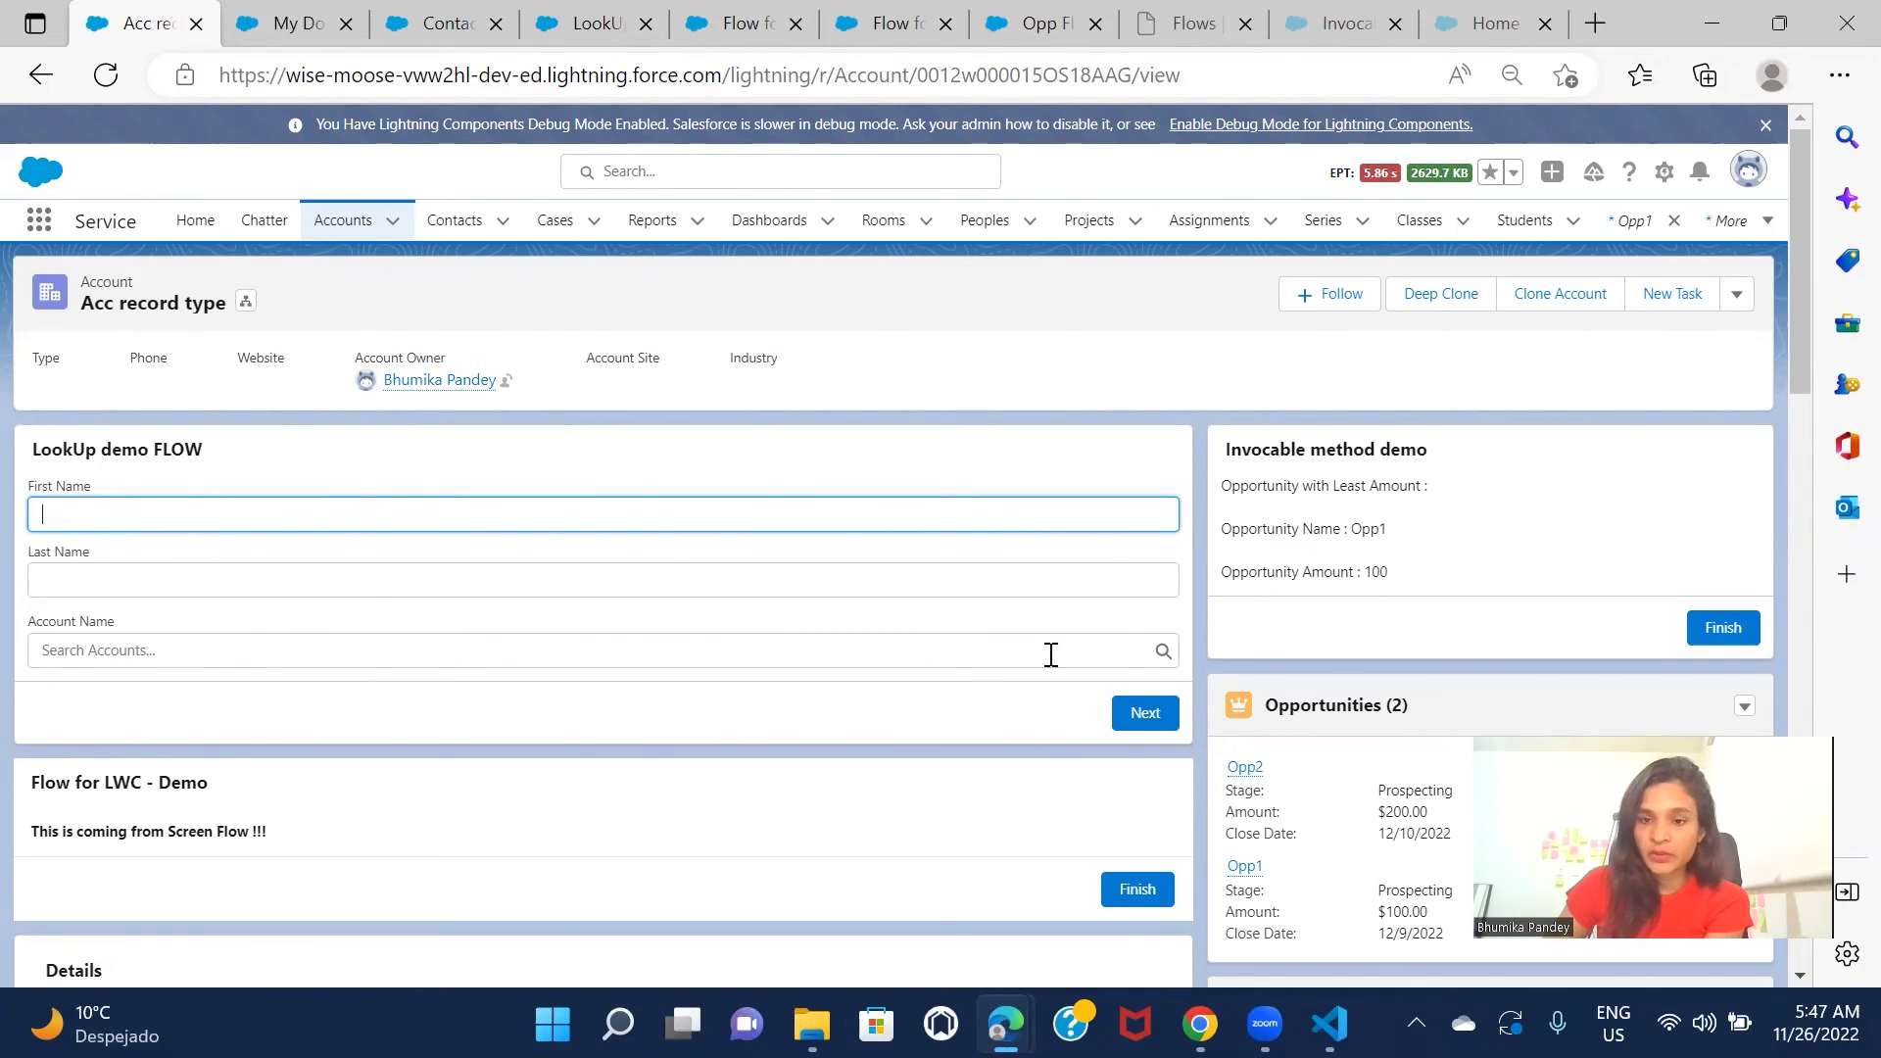
Step: Check the account's Contacts related list for the FName 55 Last Name 55 contact
scroll(1123, 649, "down", 5)
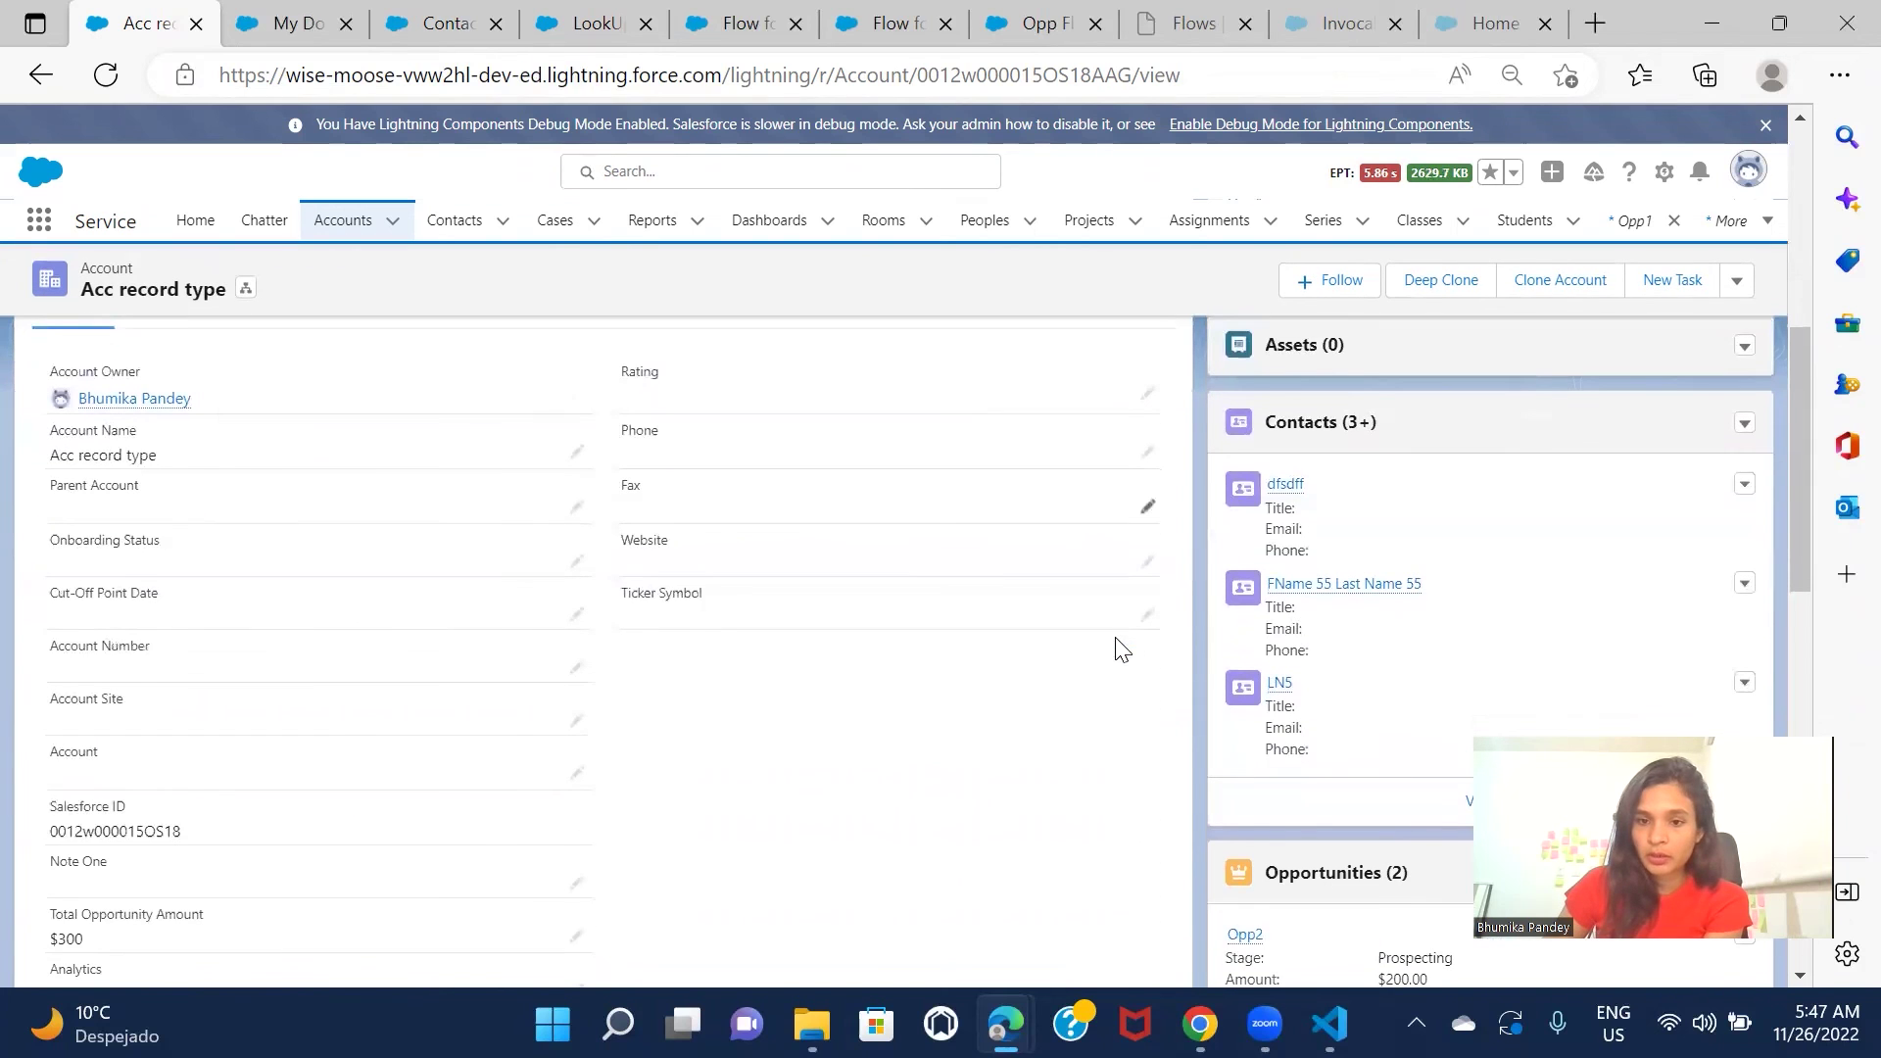
mouse_move(1403, 591)
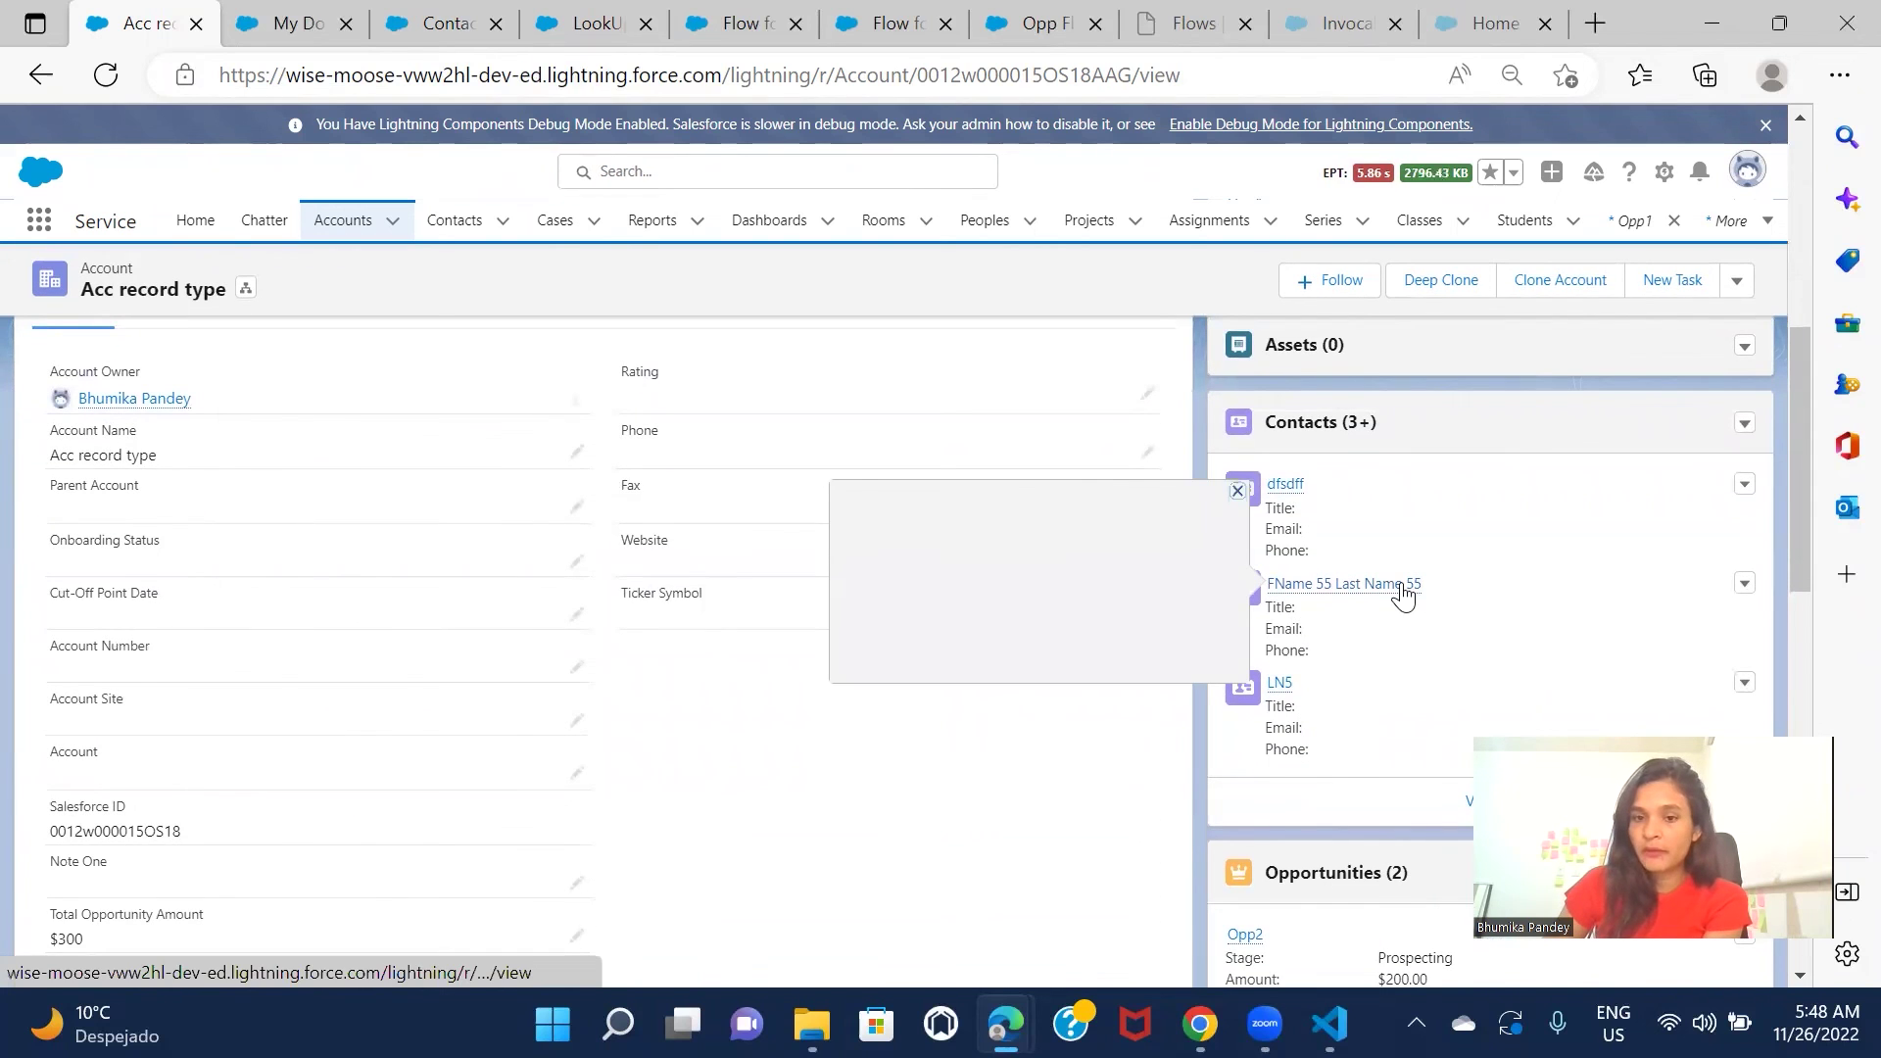
scroll(559, 630, "up", 3)
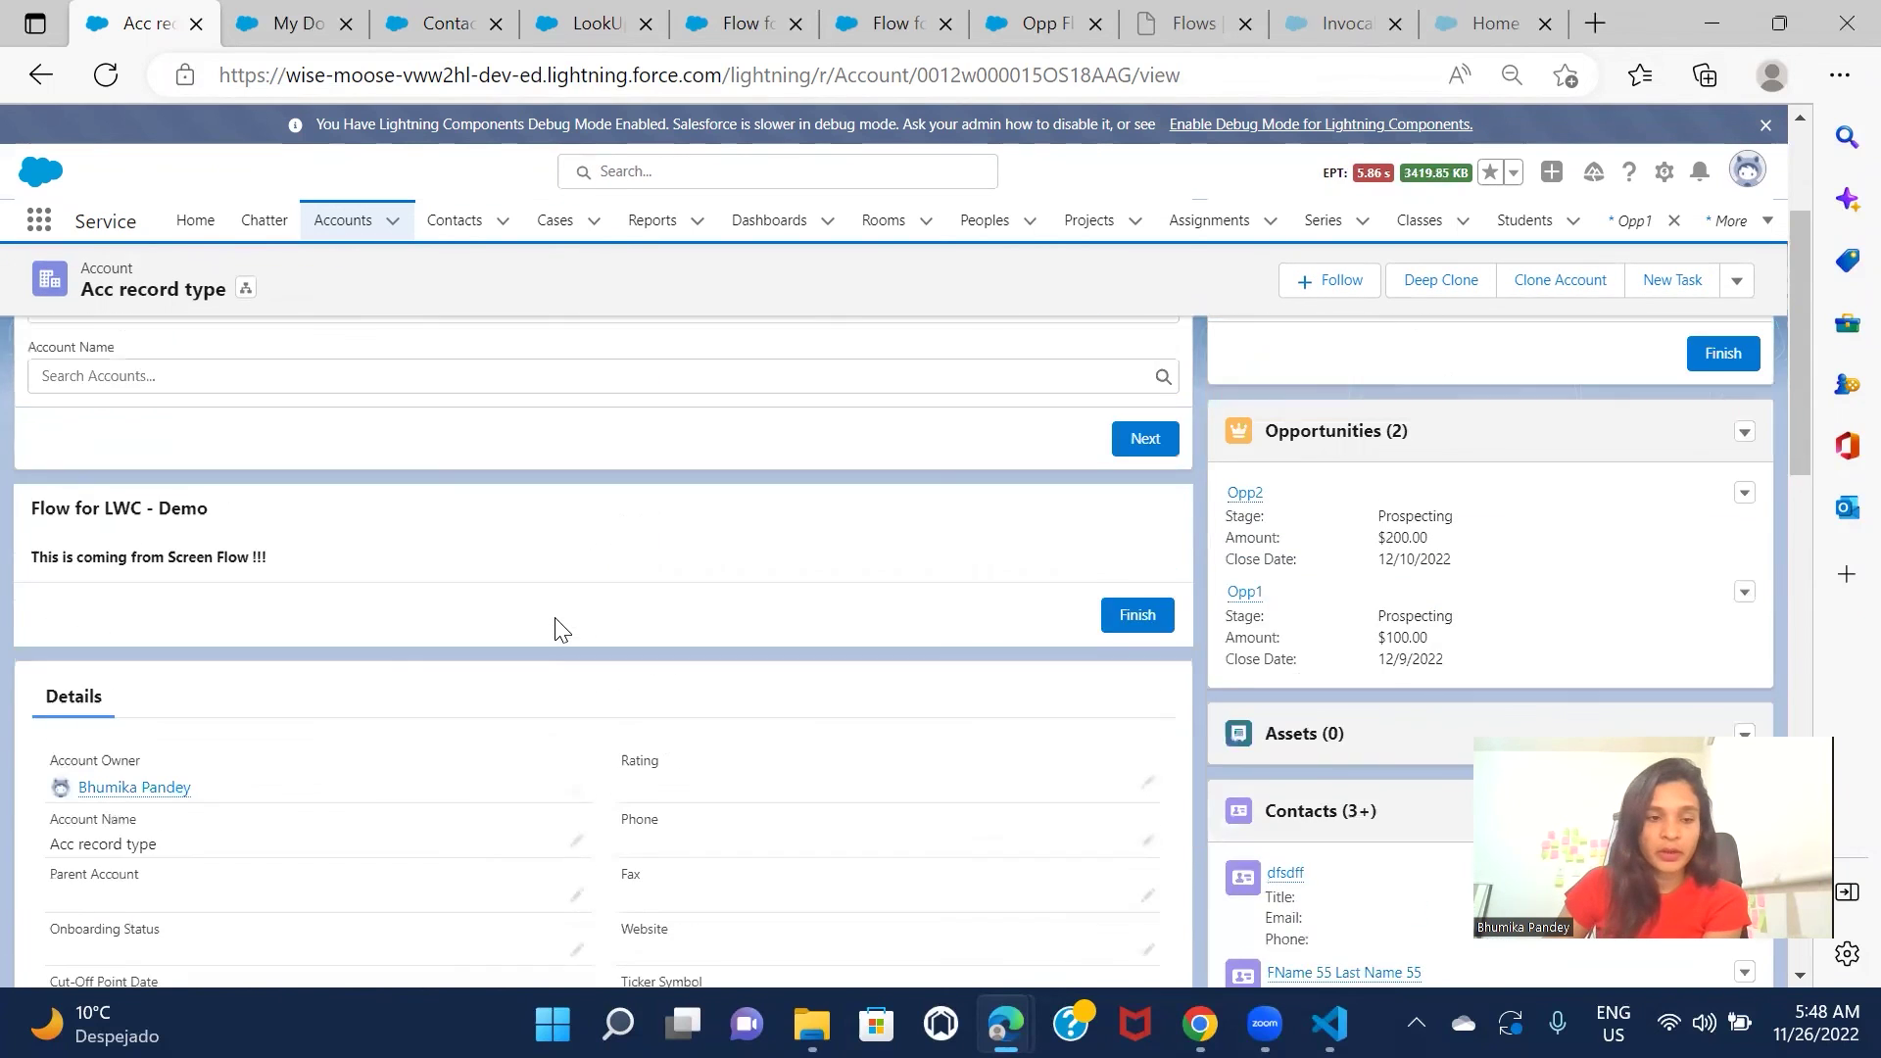
Step: Submit LookUp demo FLOW with first name Test11, last name LN11, and account Testing Record type count
scroll(559, 630, "up", 3)
left_click(214, 521)
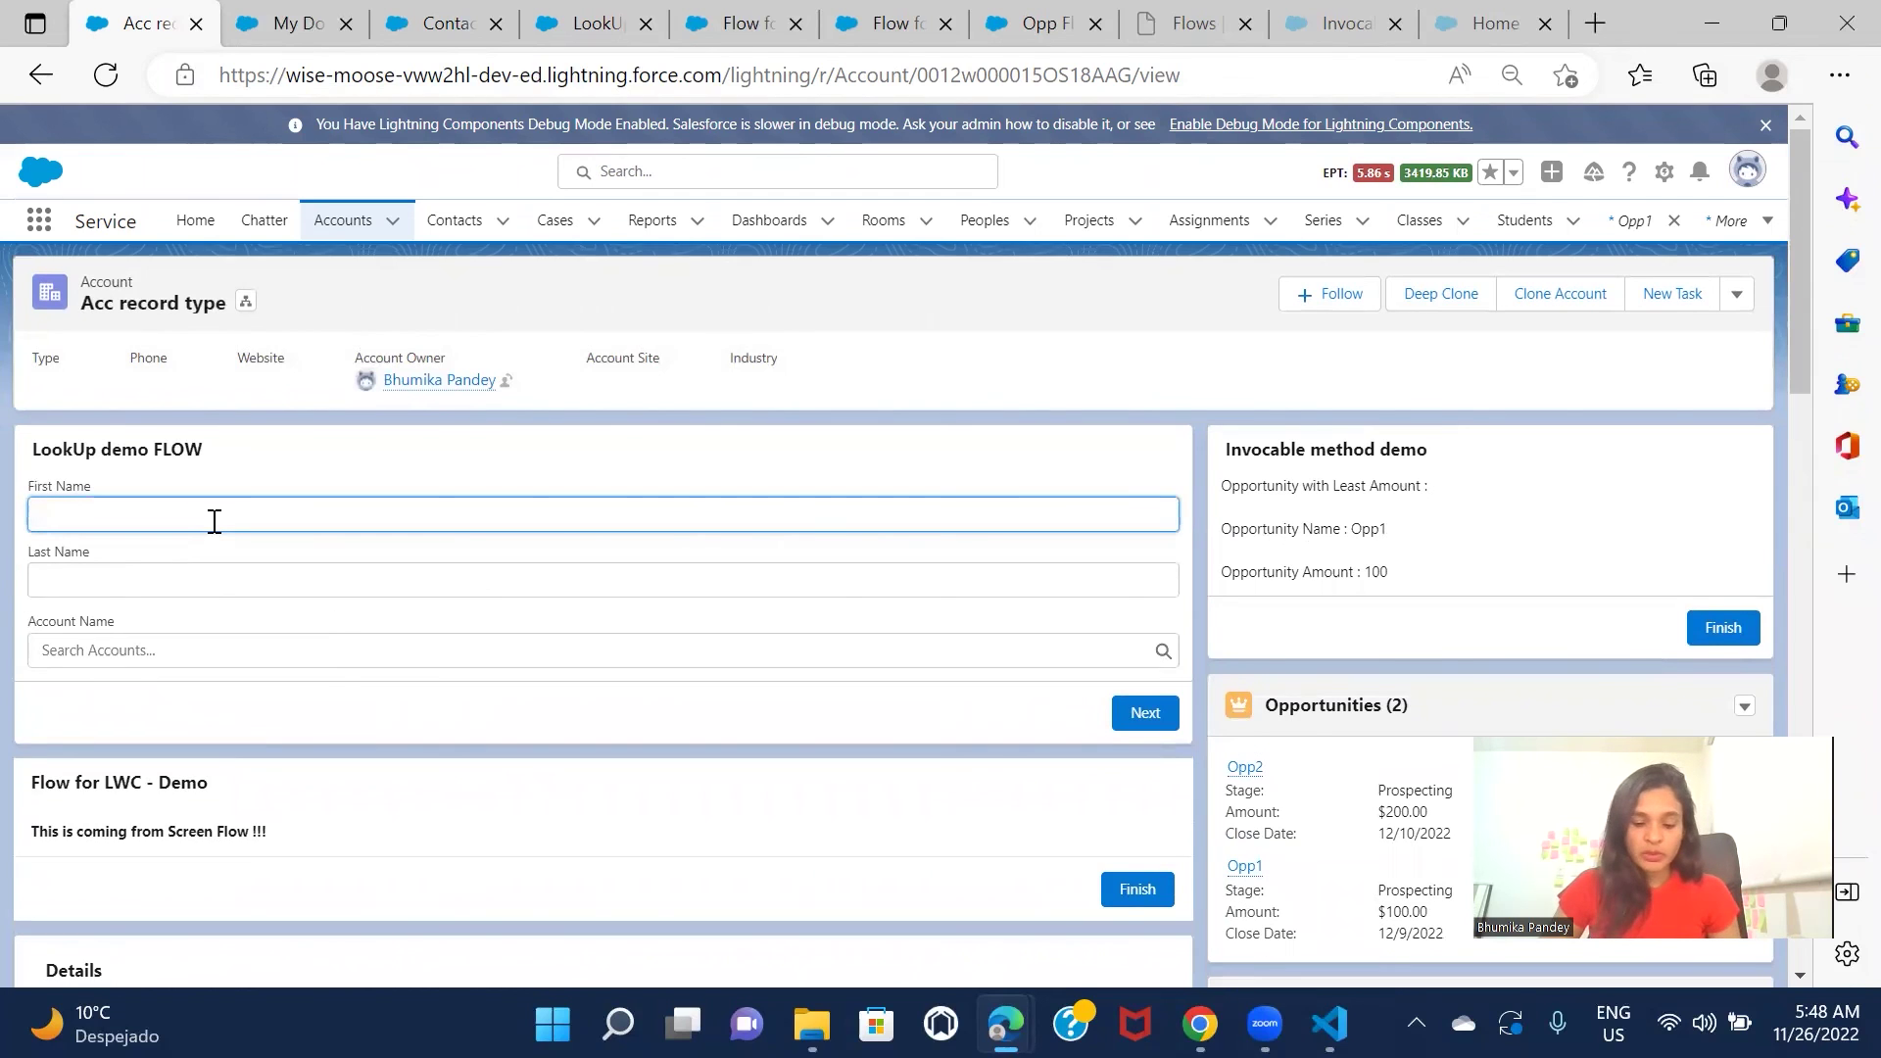
type("Test11")
left_click(203, 581)
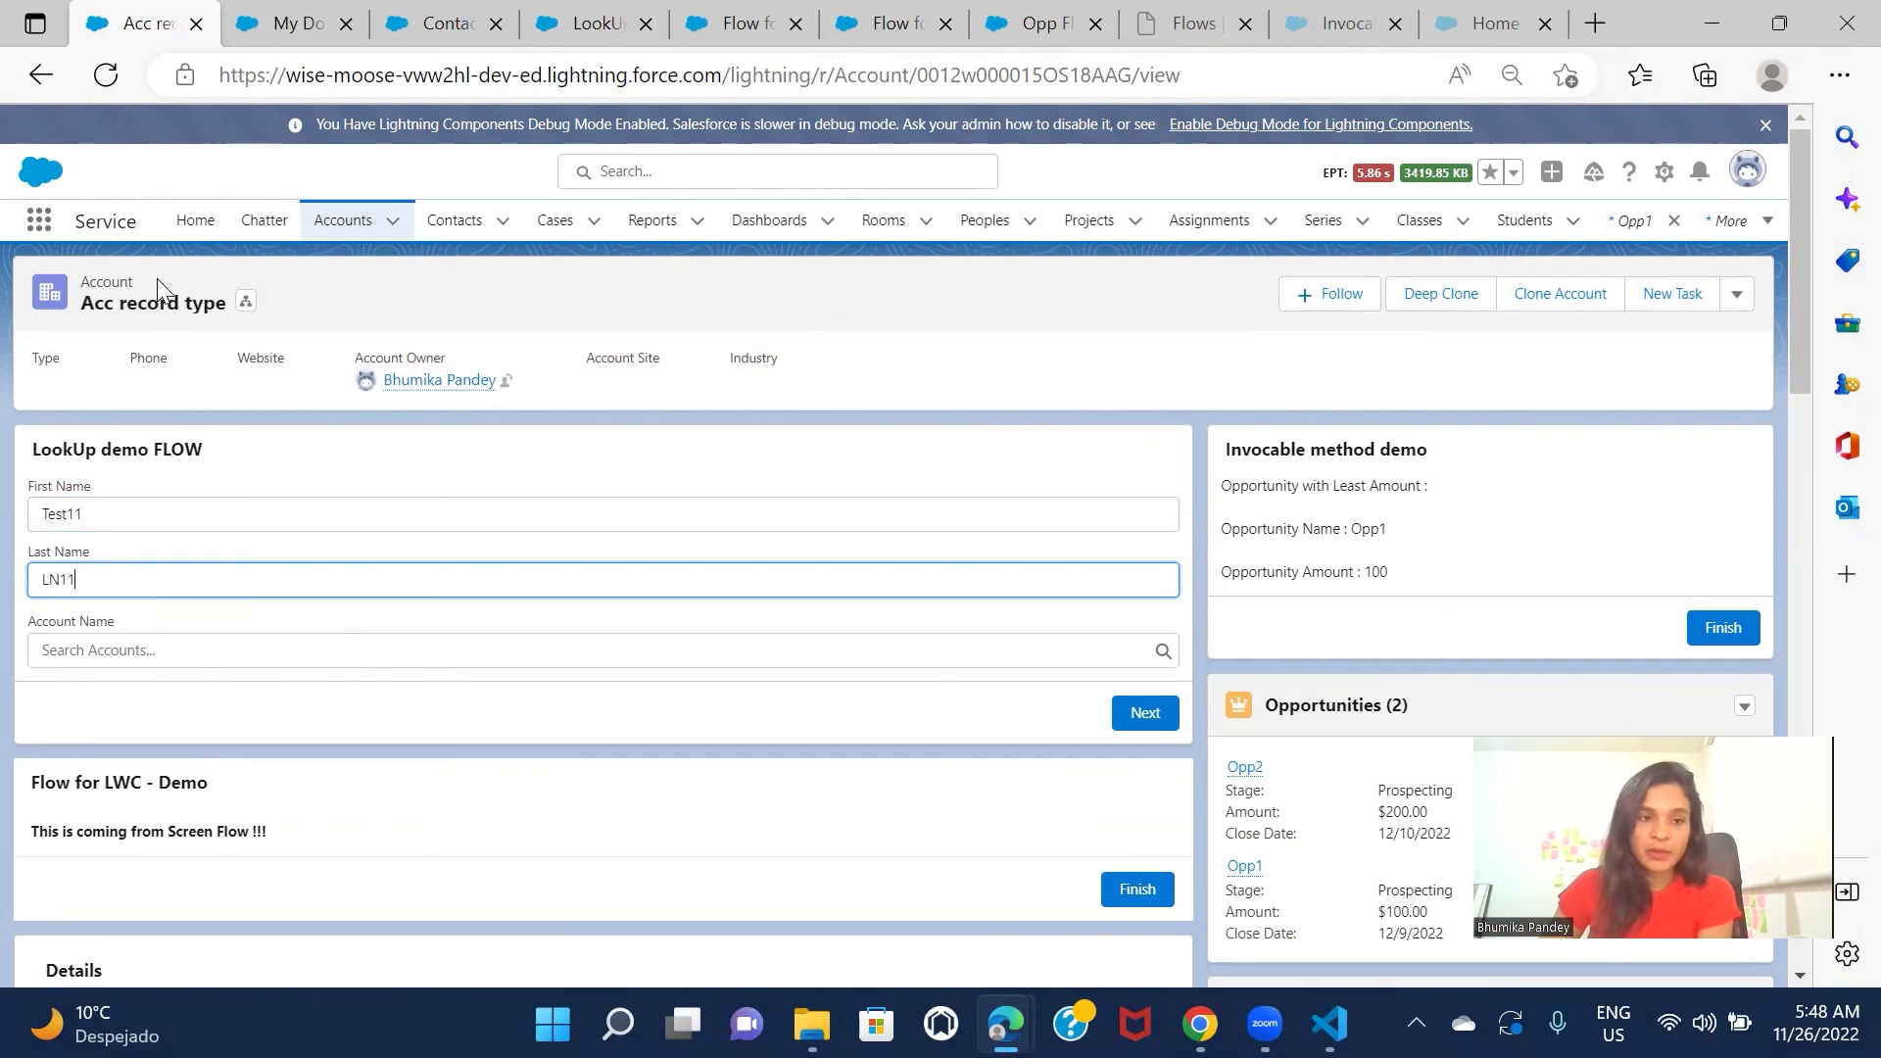
left_click(209, 650)
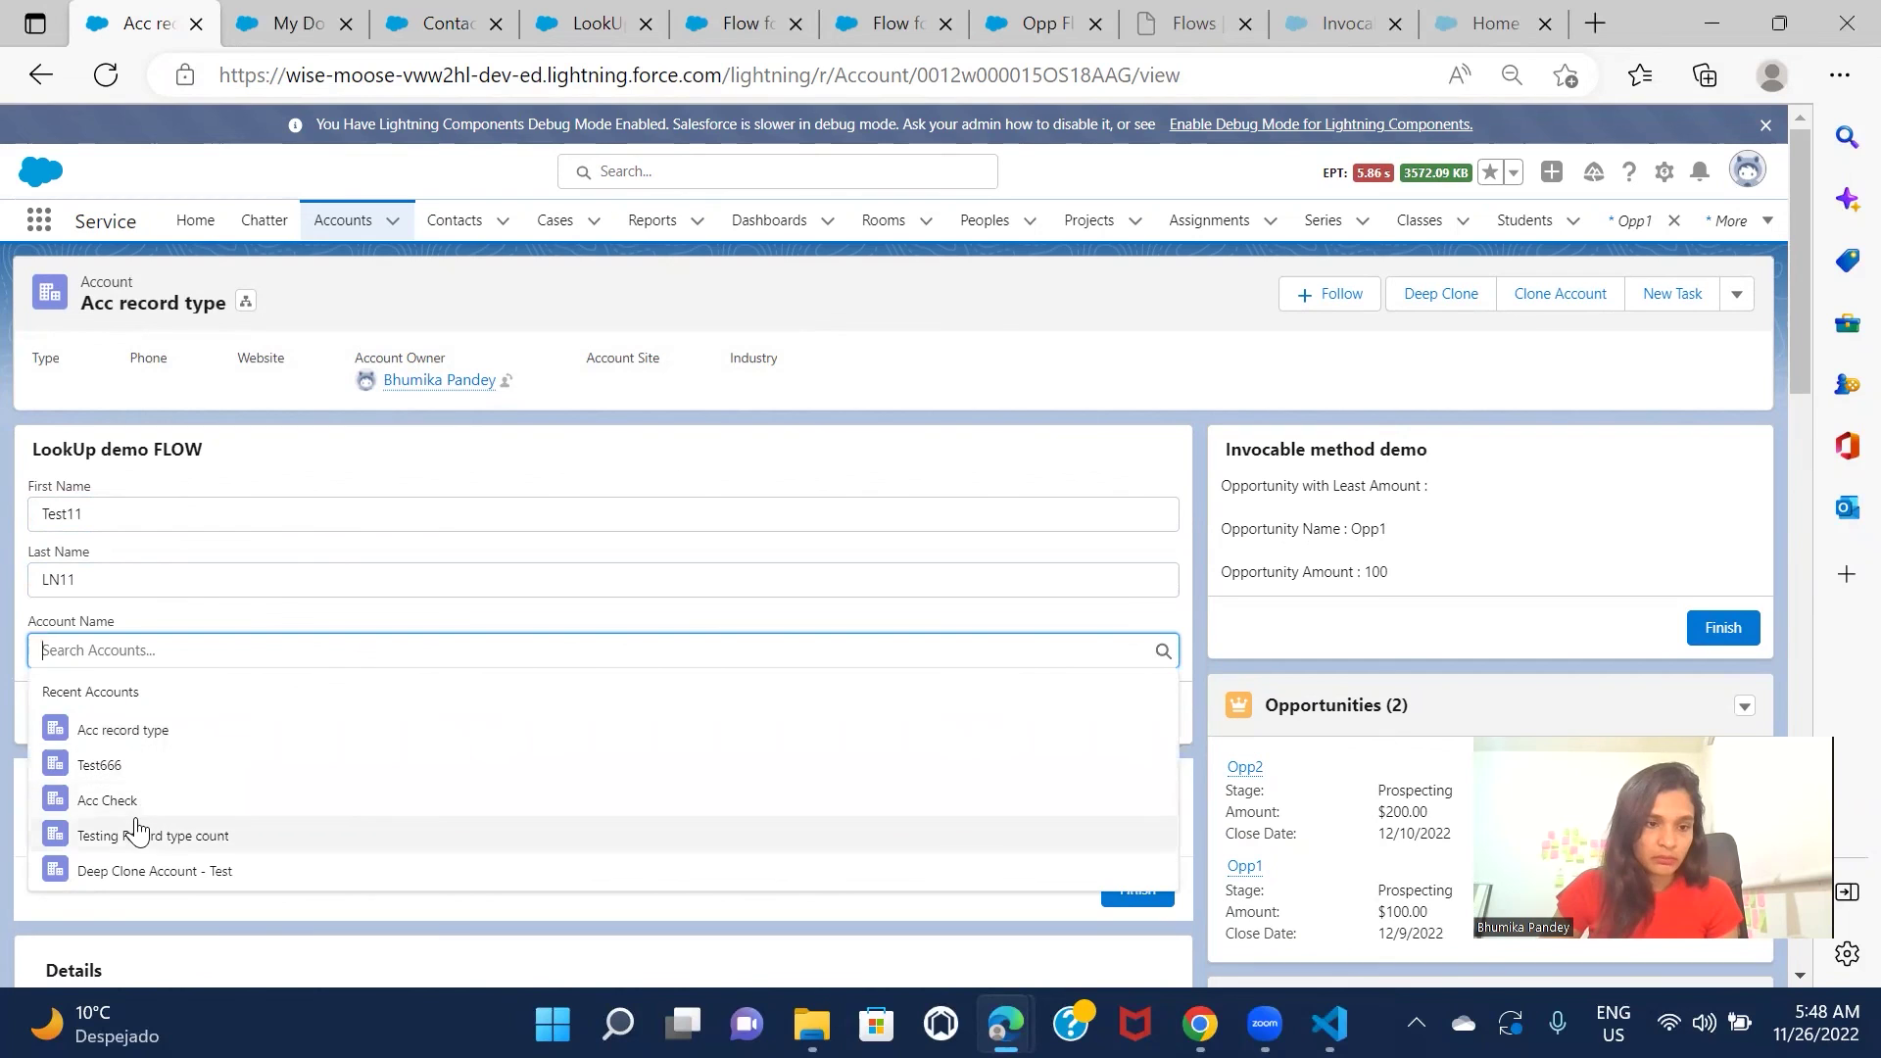
left_click(221, 838)
left_click(1126, 711)
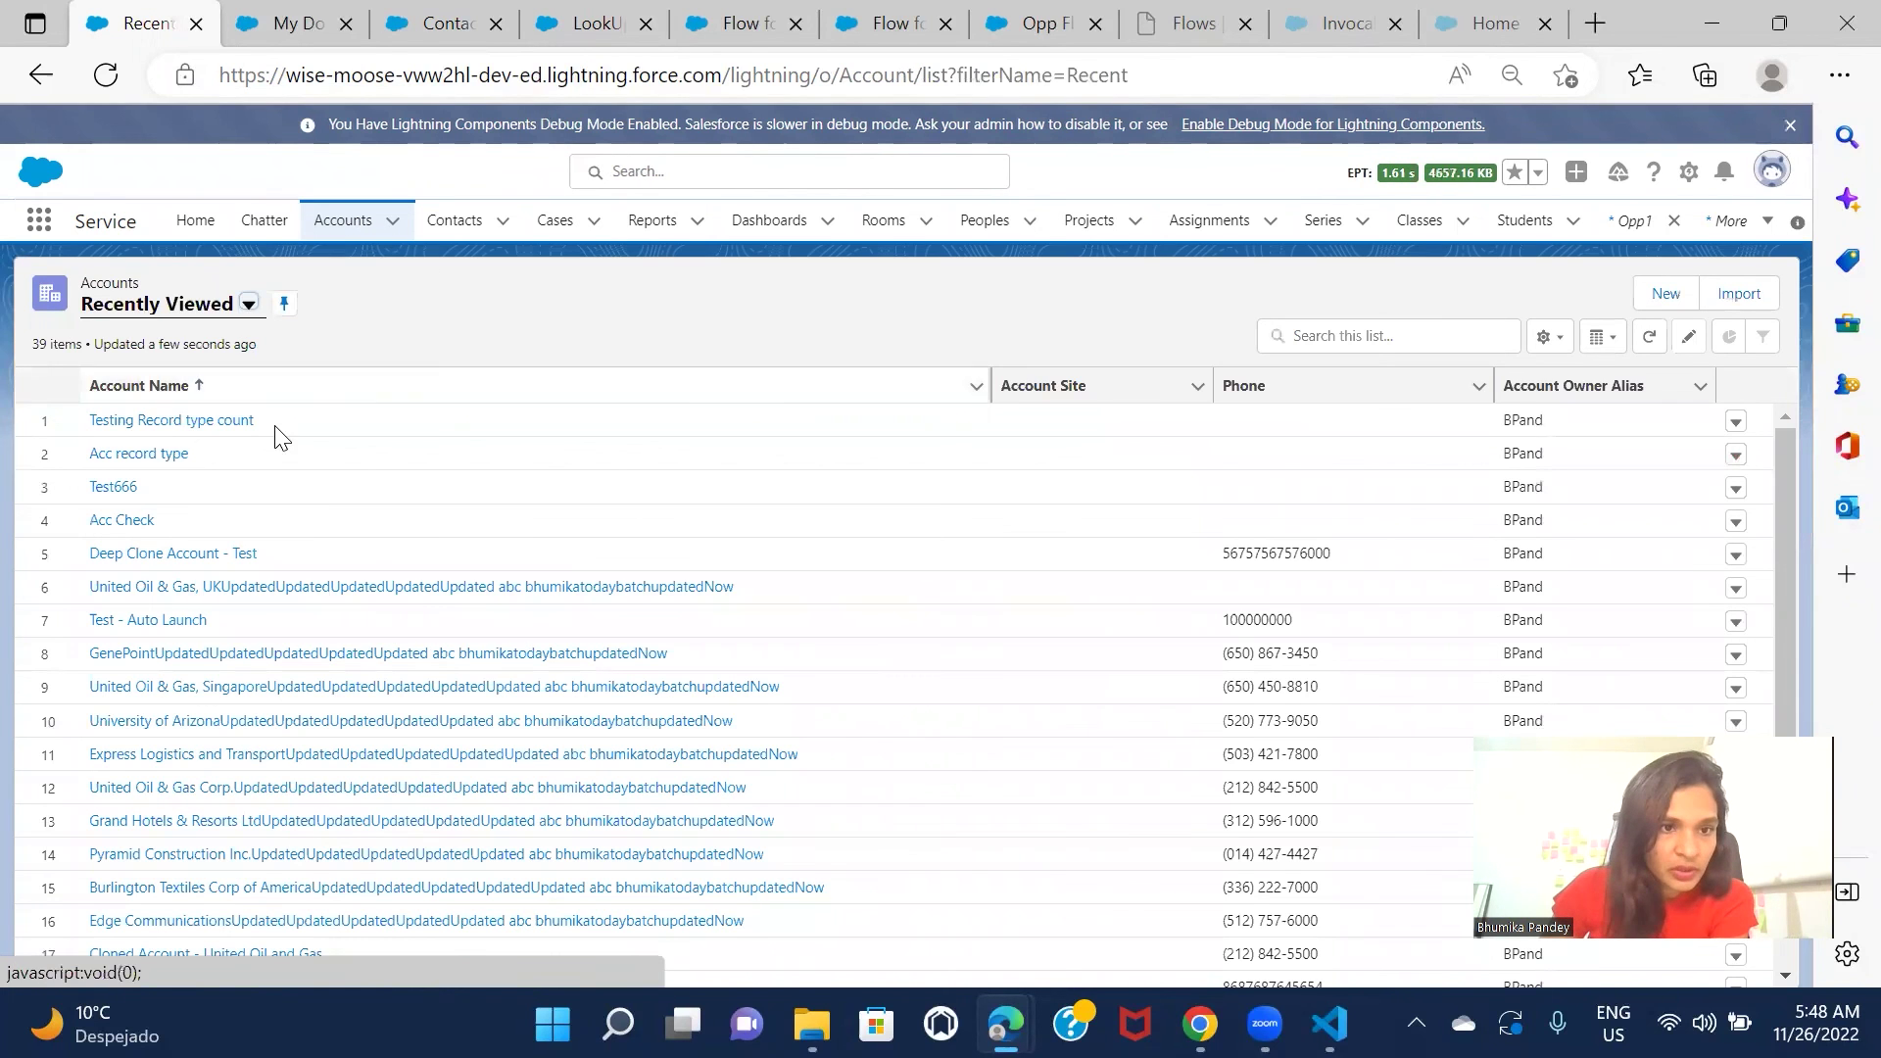
Step: Open the Testing Record type count account and check its Contacts related list for the Test11 LN11 contact
left_click(229, 427)
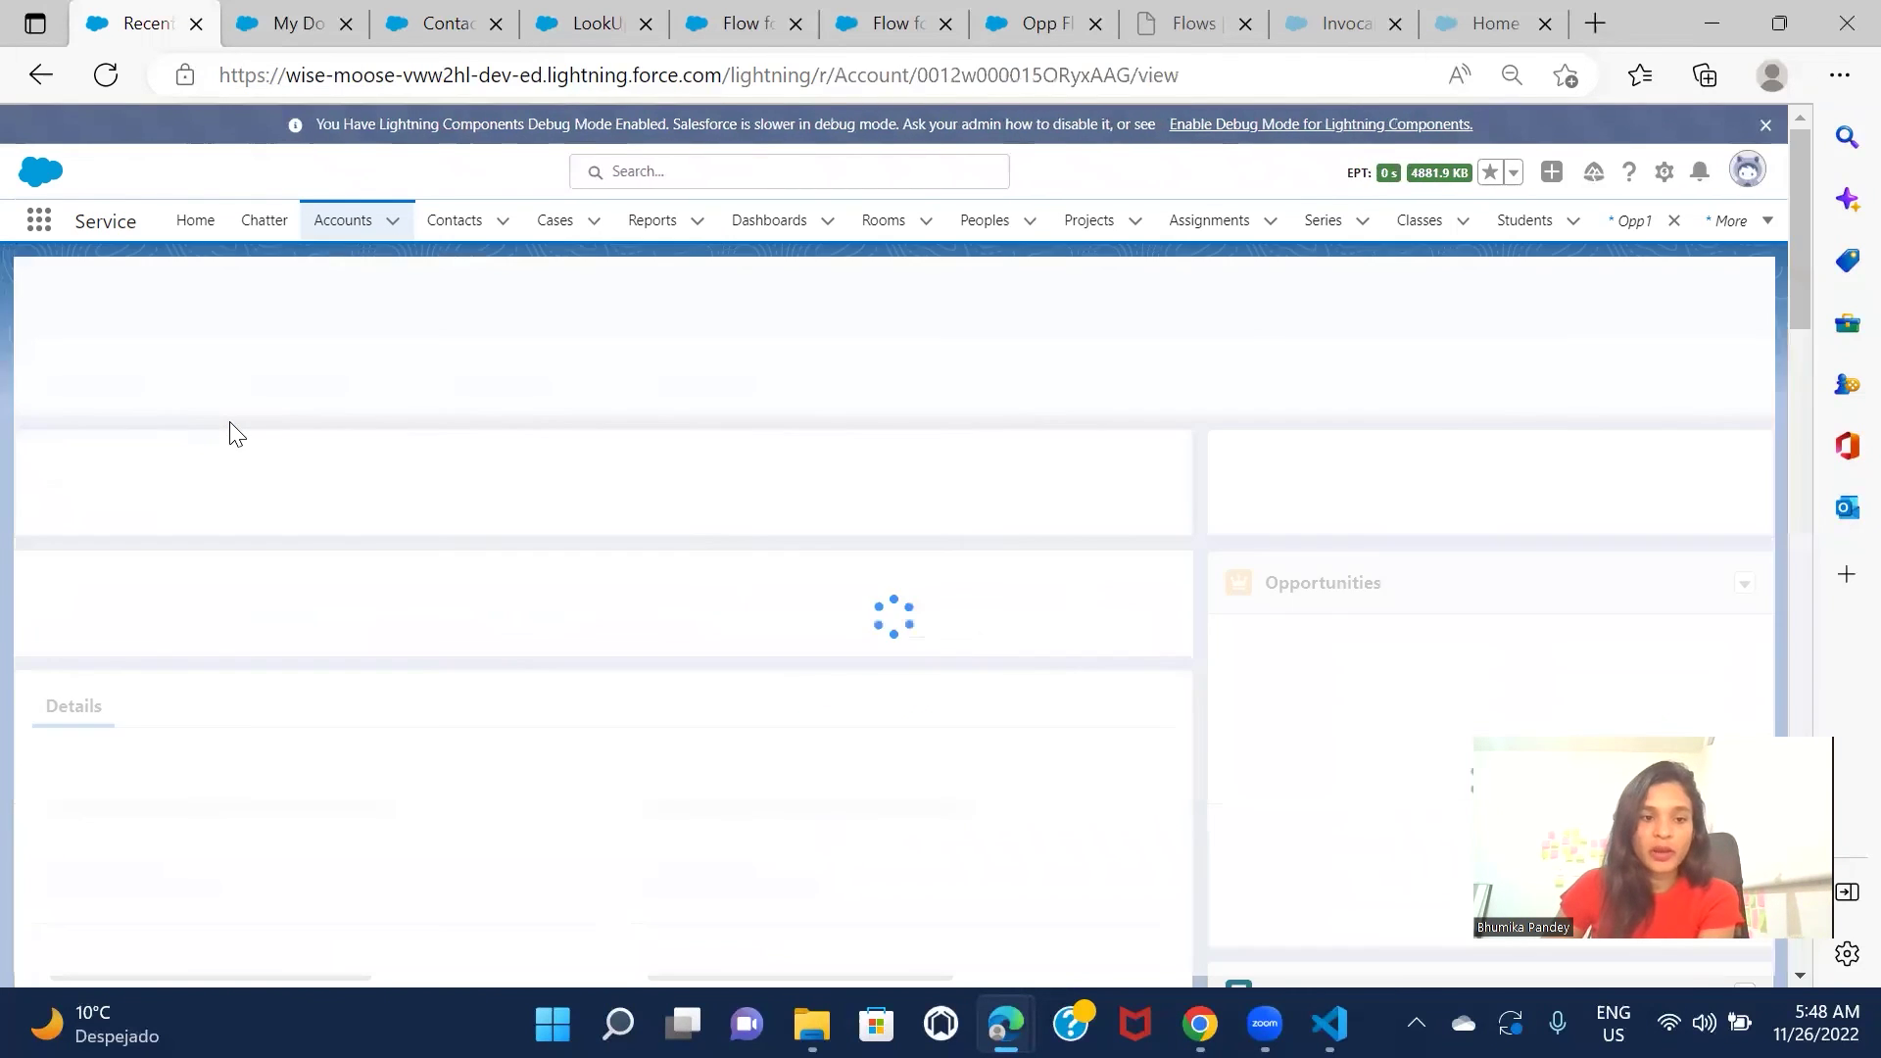
scroll(692, 554, "down", 5)
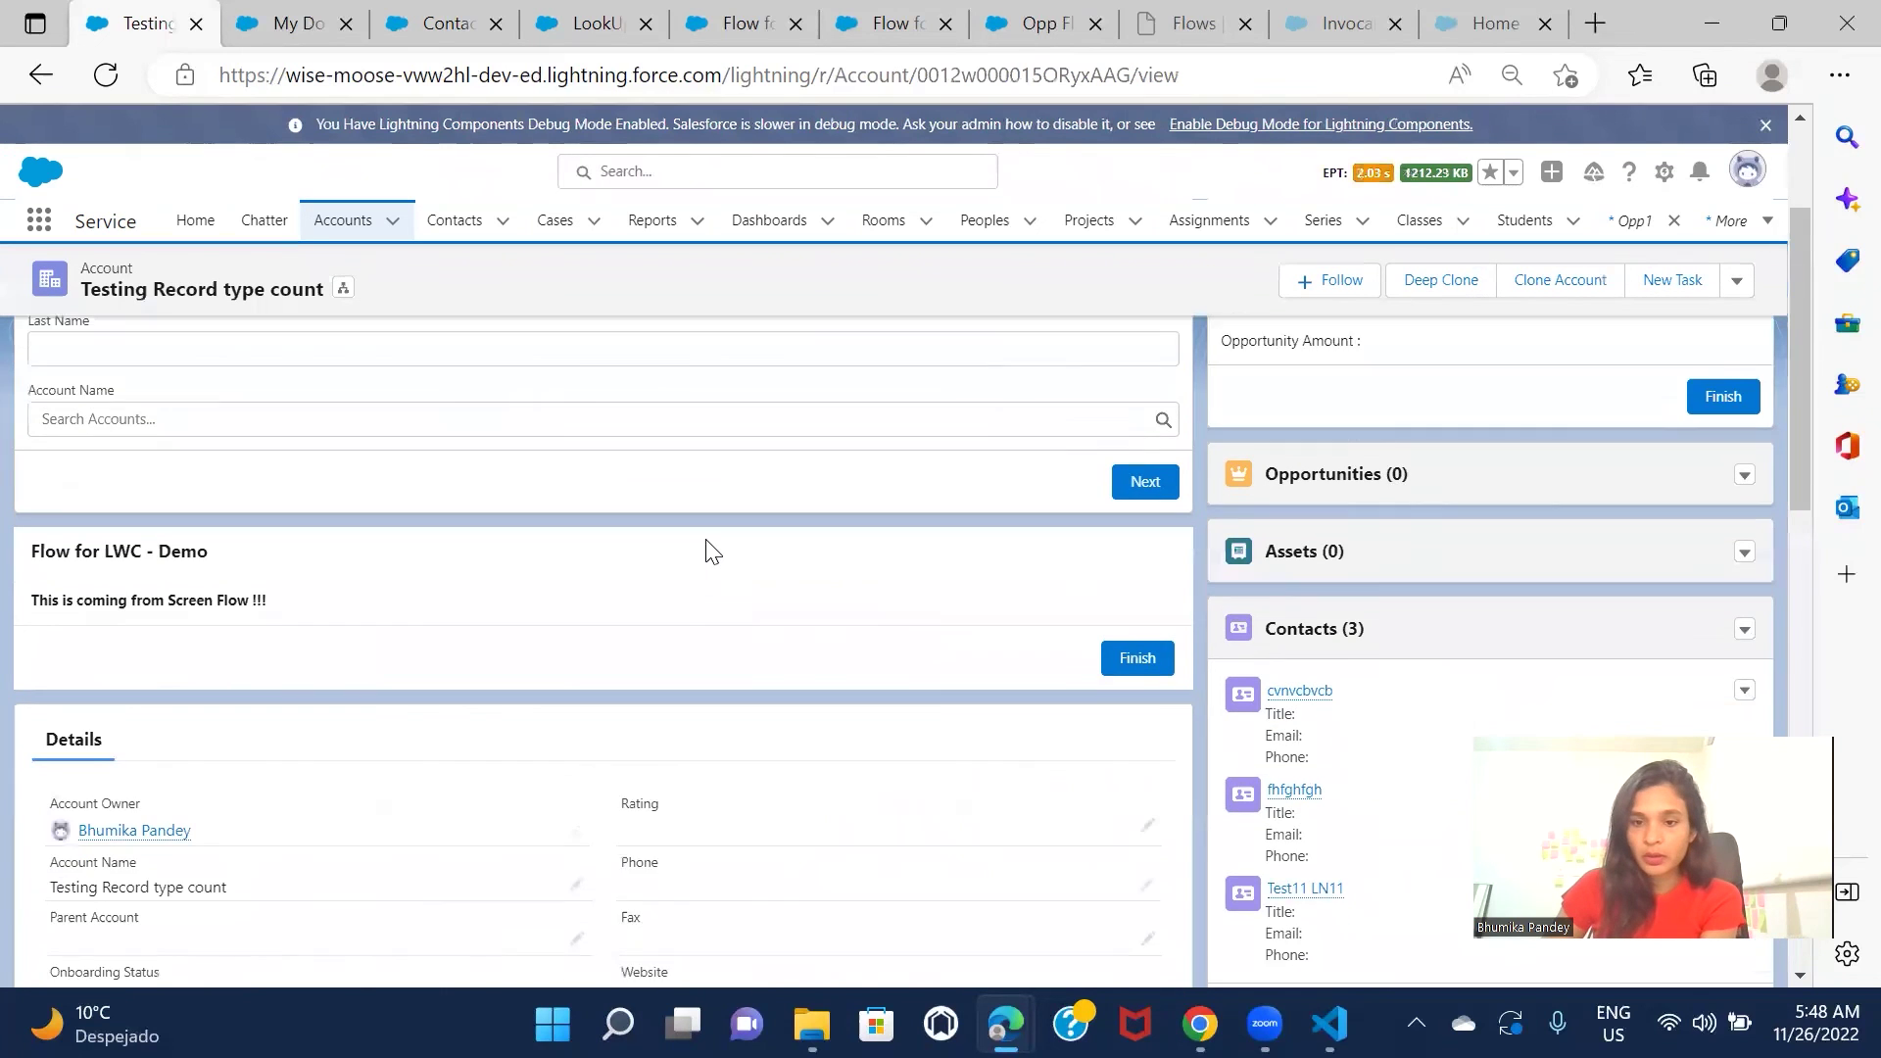